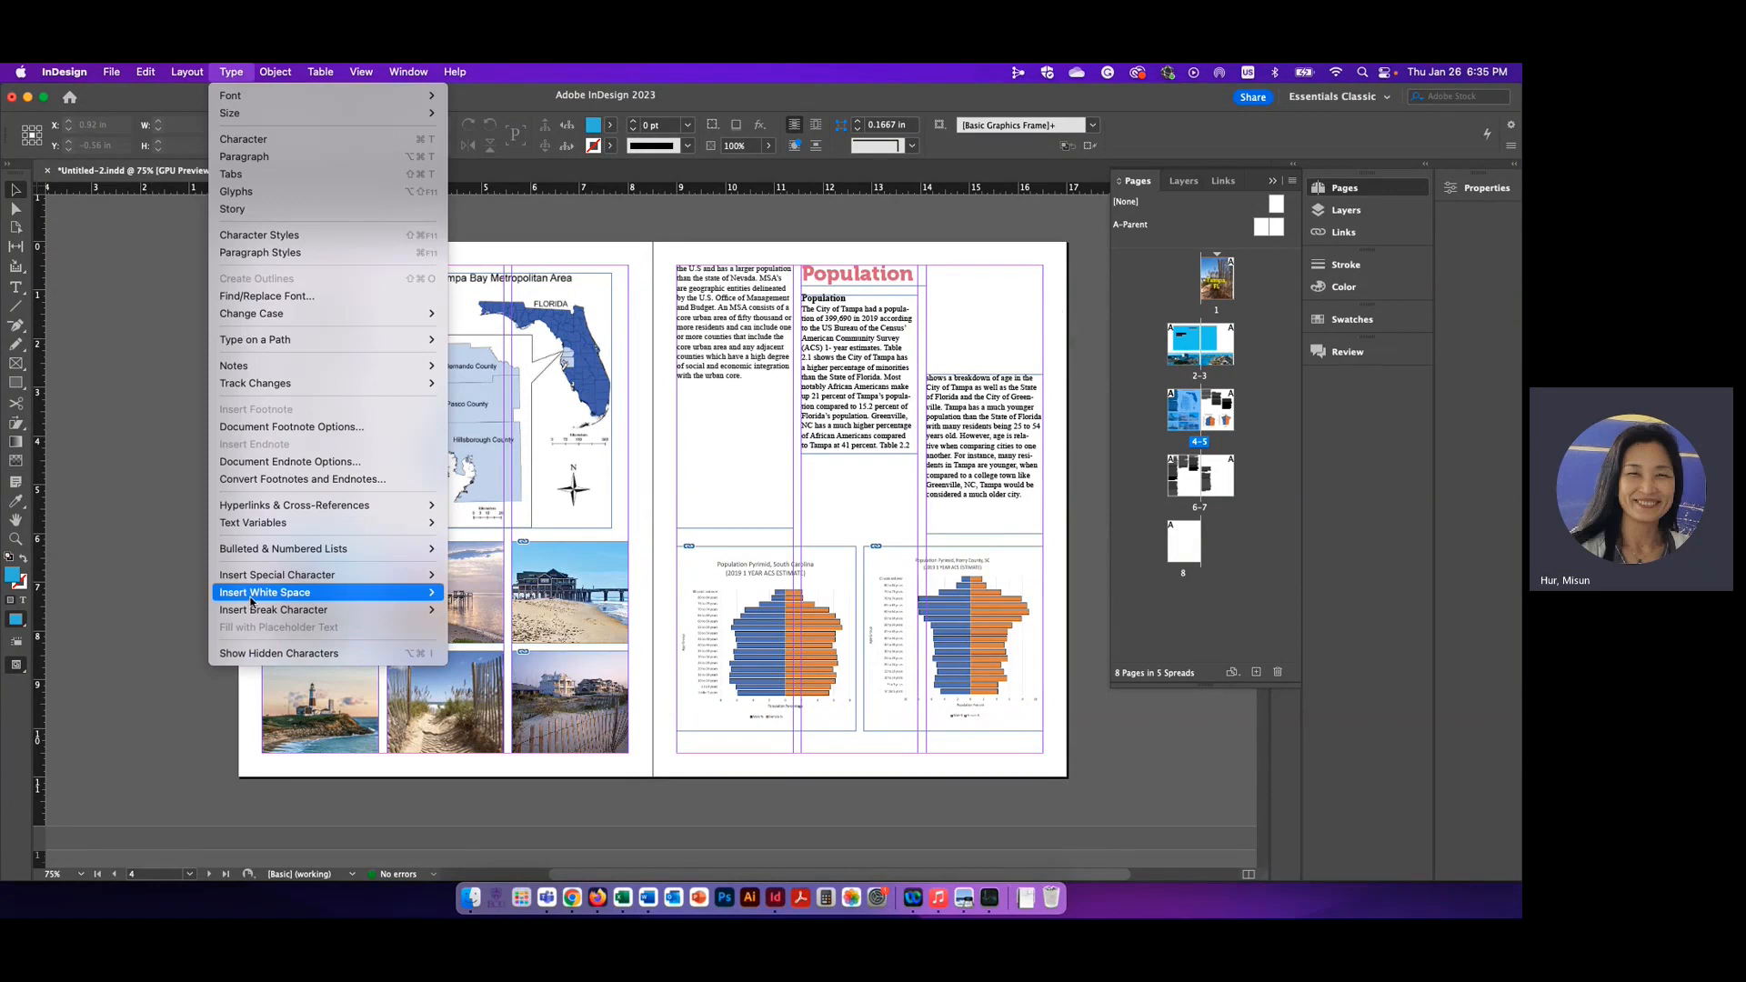
{"action": "mouse_move", "coordinate": [259, 612]}
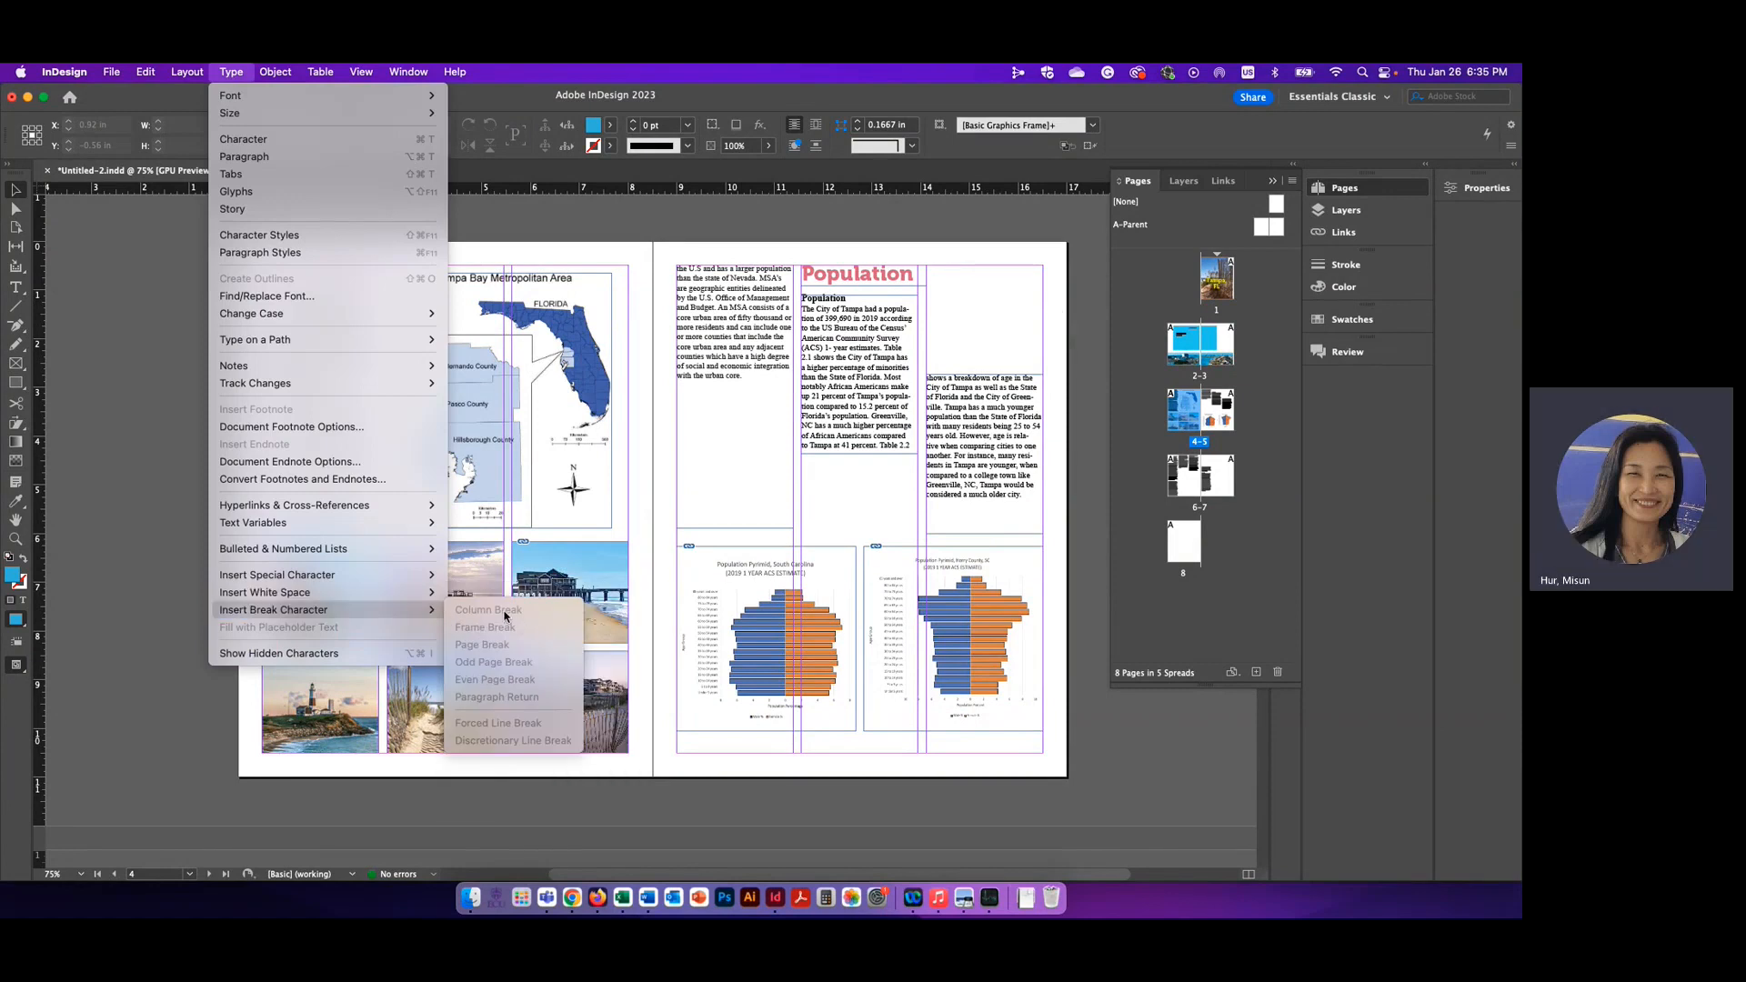
{"action": "left_click", "coordinate": [148, 607]}
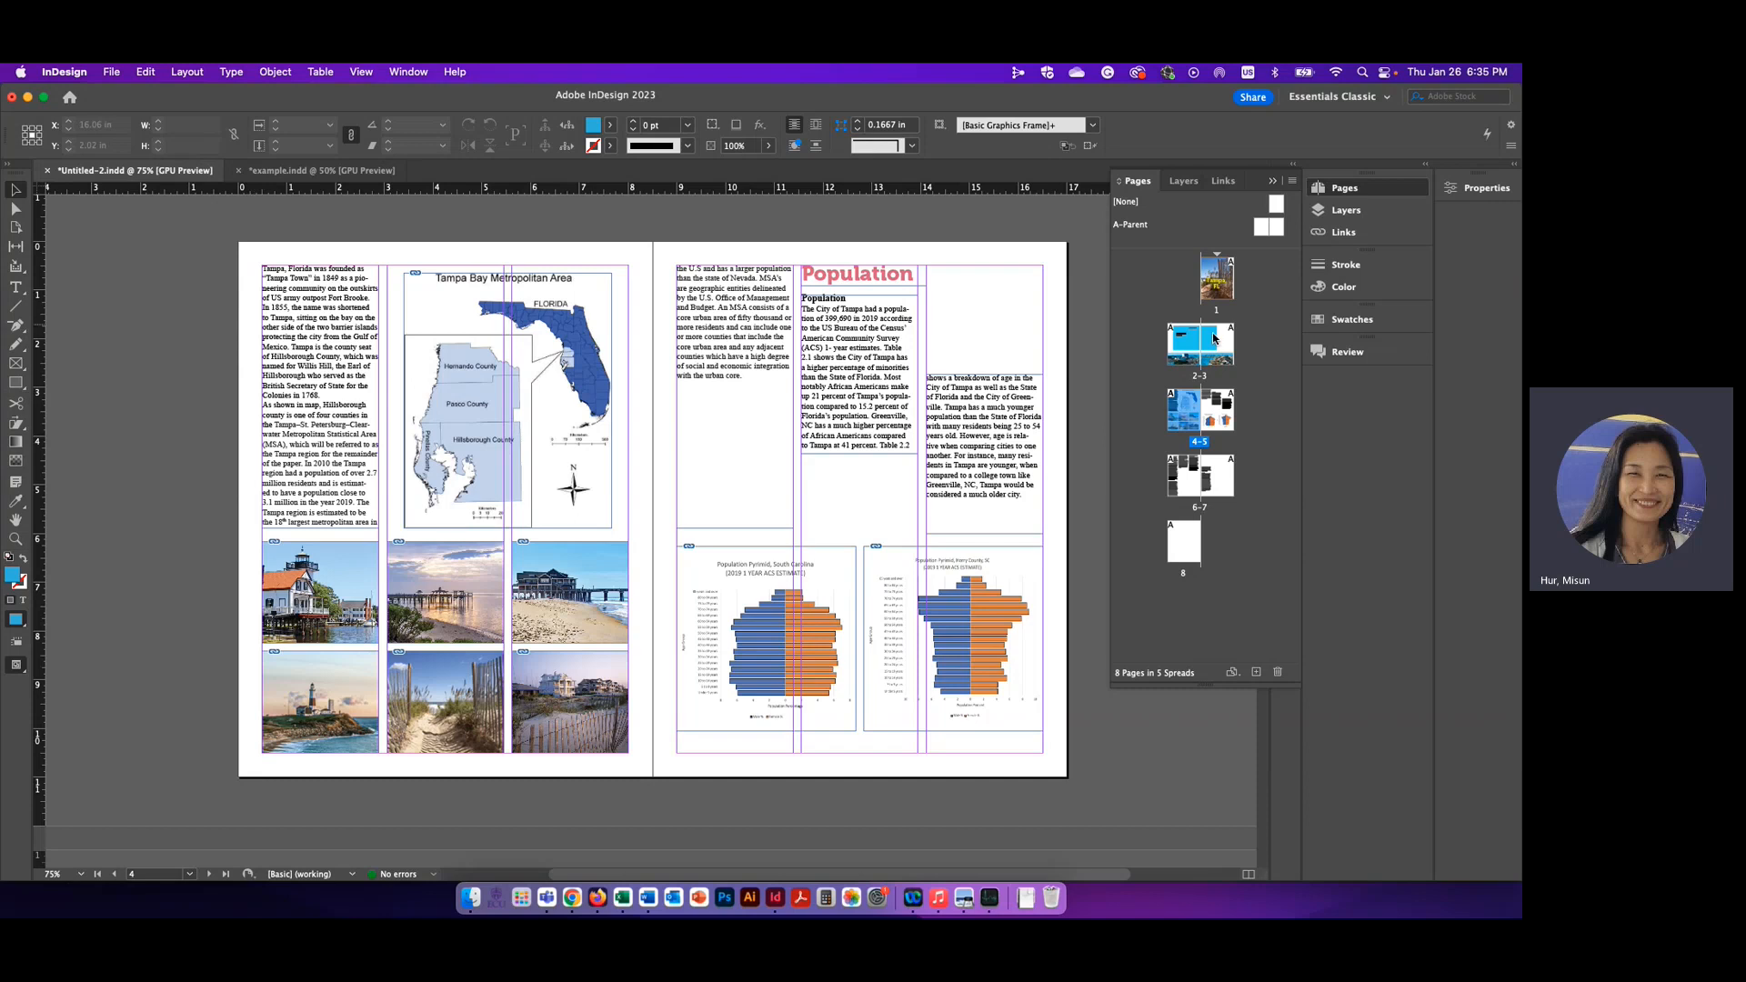
Go to the spread of pages 2–3 and delete the placeholder text in the larger text frame on the blue box
{"action": "double_click", "coordinate": [1219, 280]}
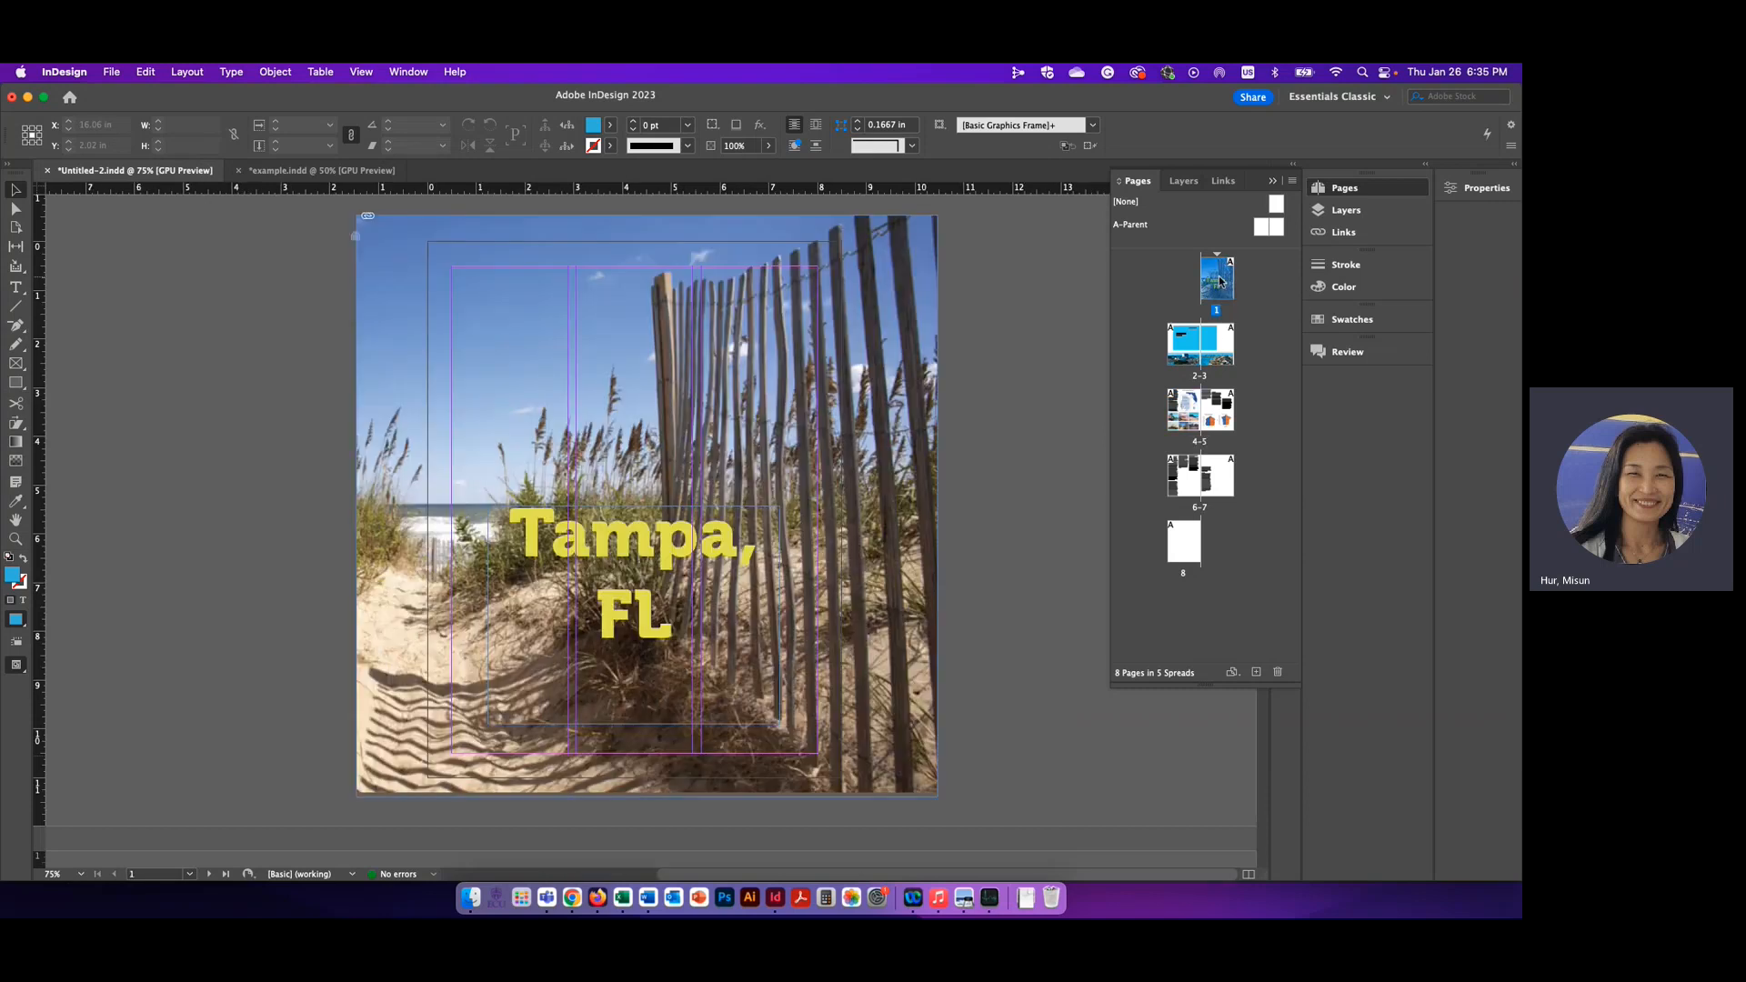
{"action": "double_click", "coordinate": [1191, 366]}
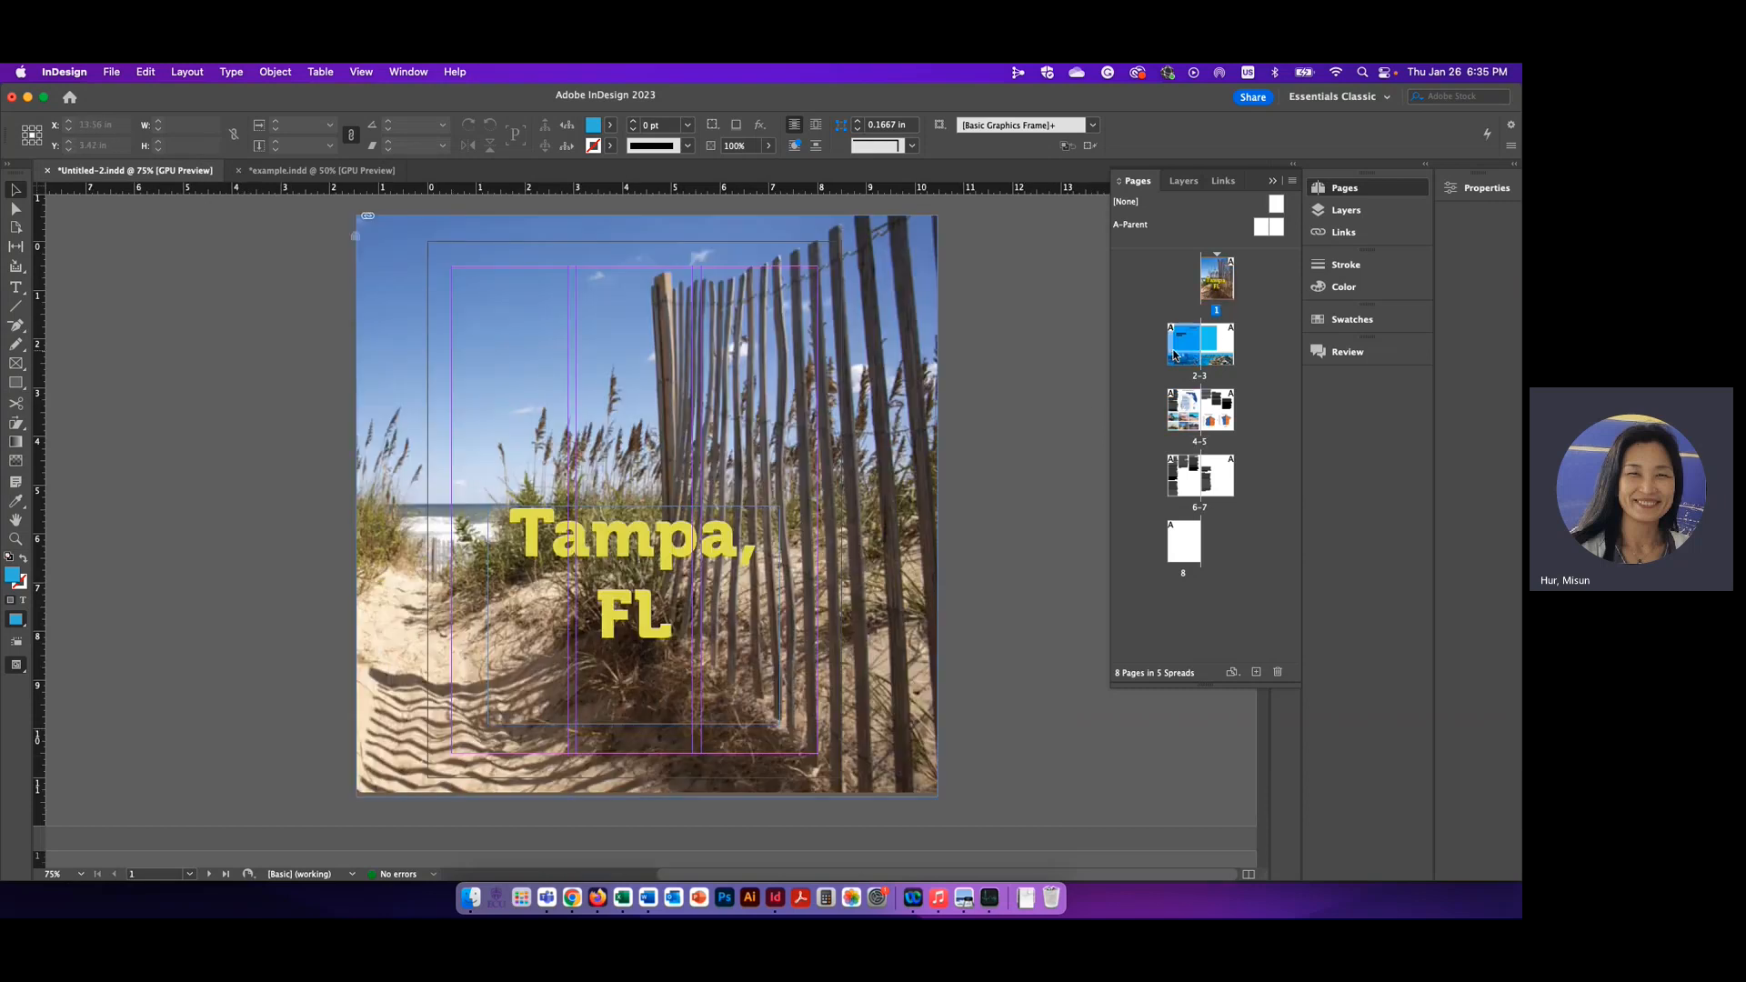
{"action": "scroll", "coordinate": [1005, 491], "scroll_direction": "right", "scroll_amount": 5}
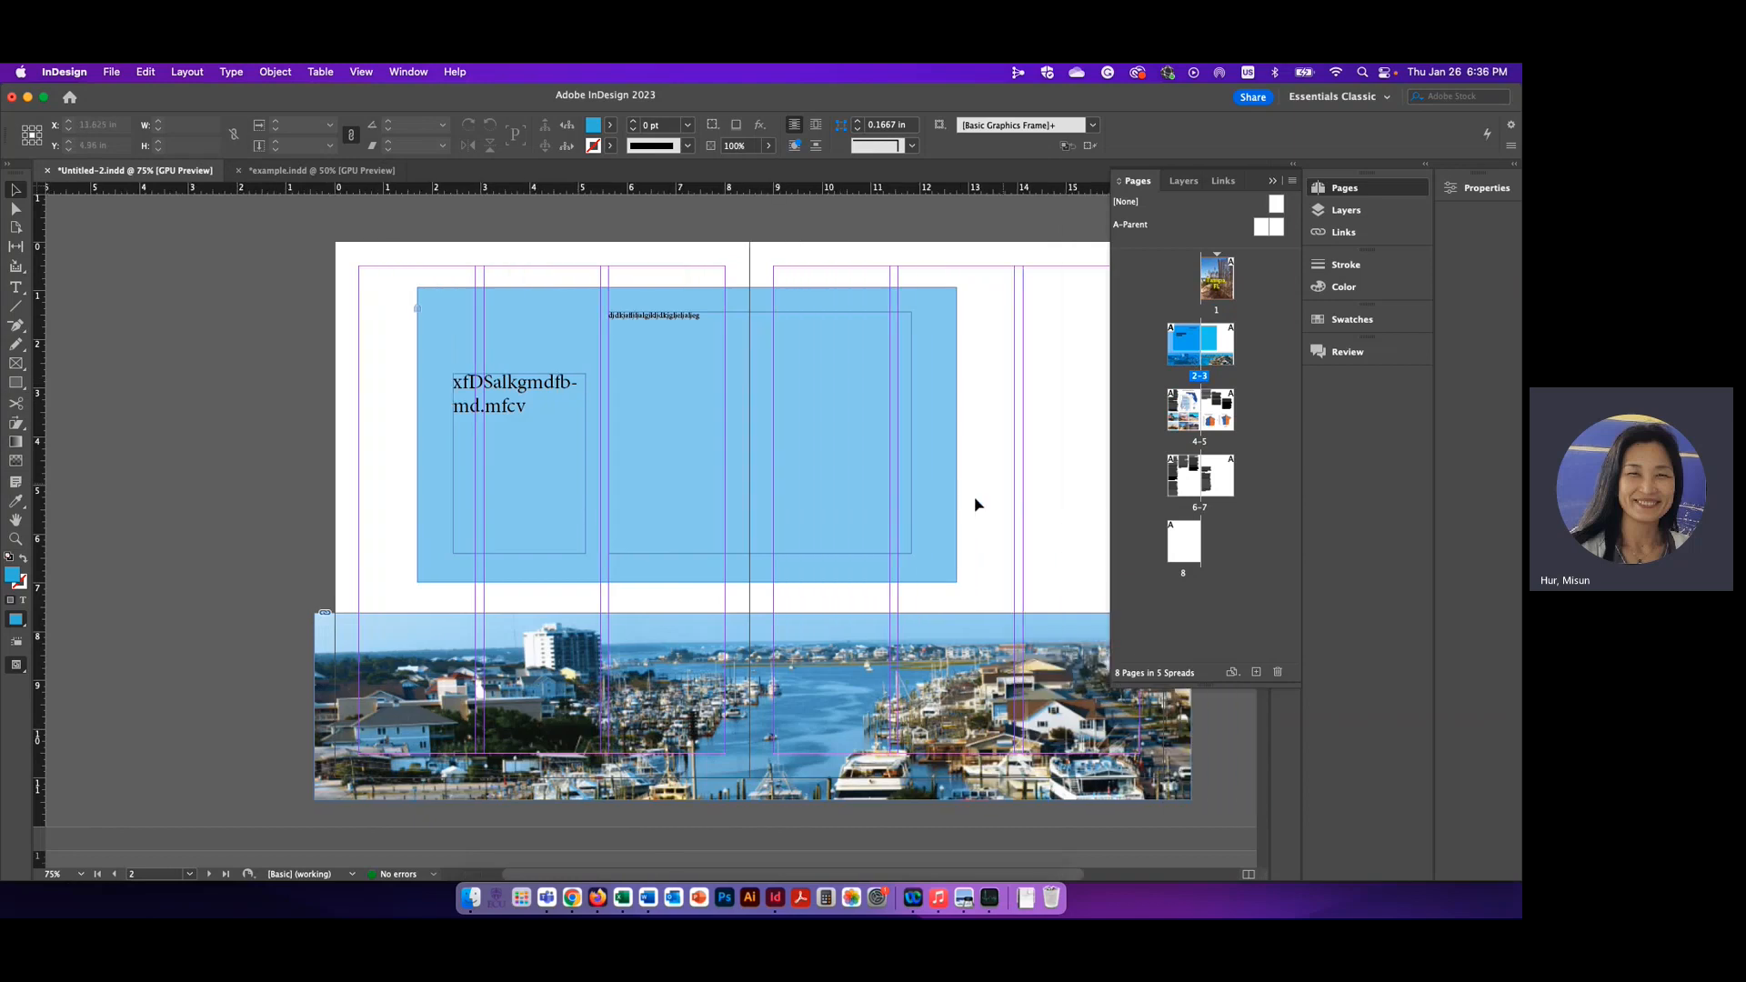
{"action": "left_click", "coordinate": [657, 407]}
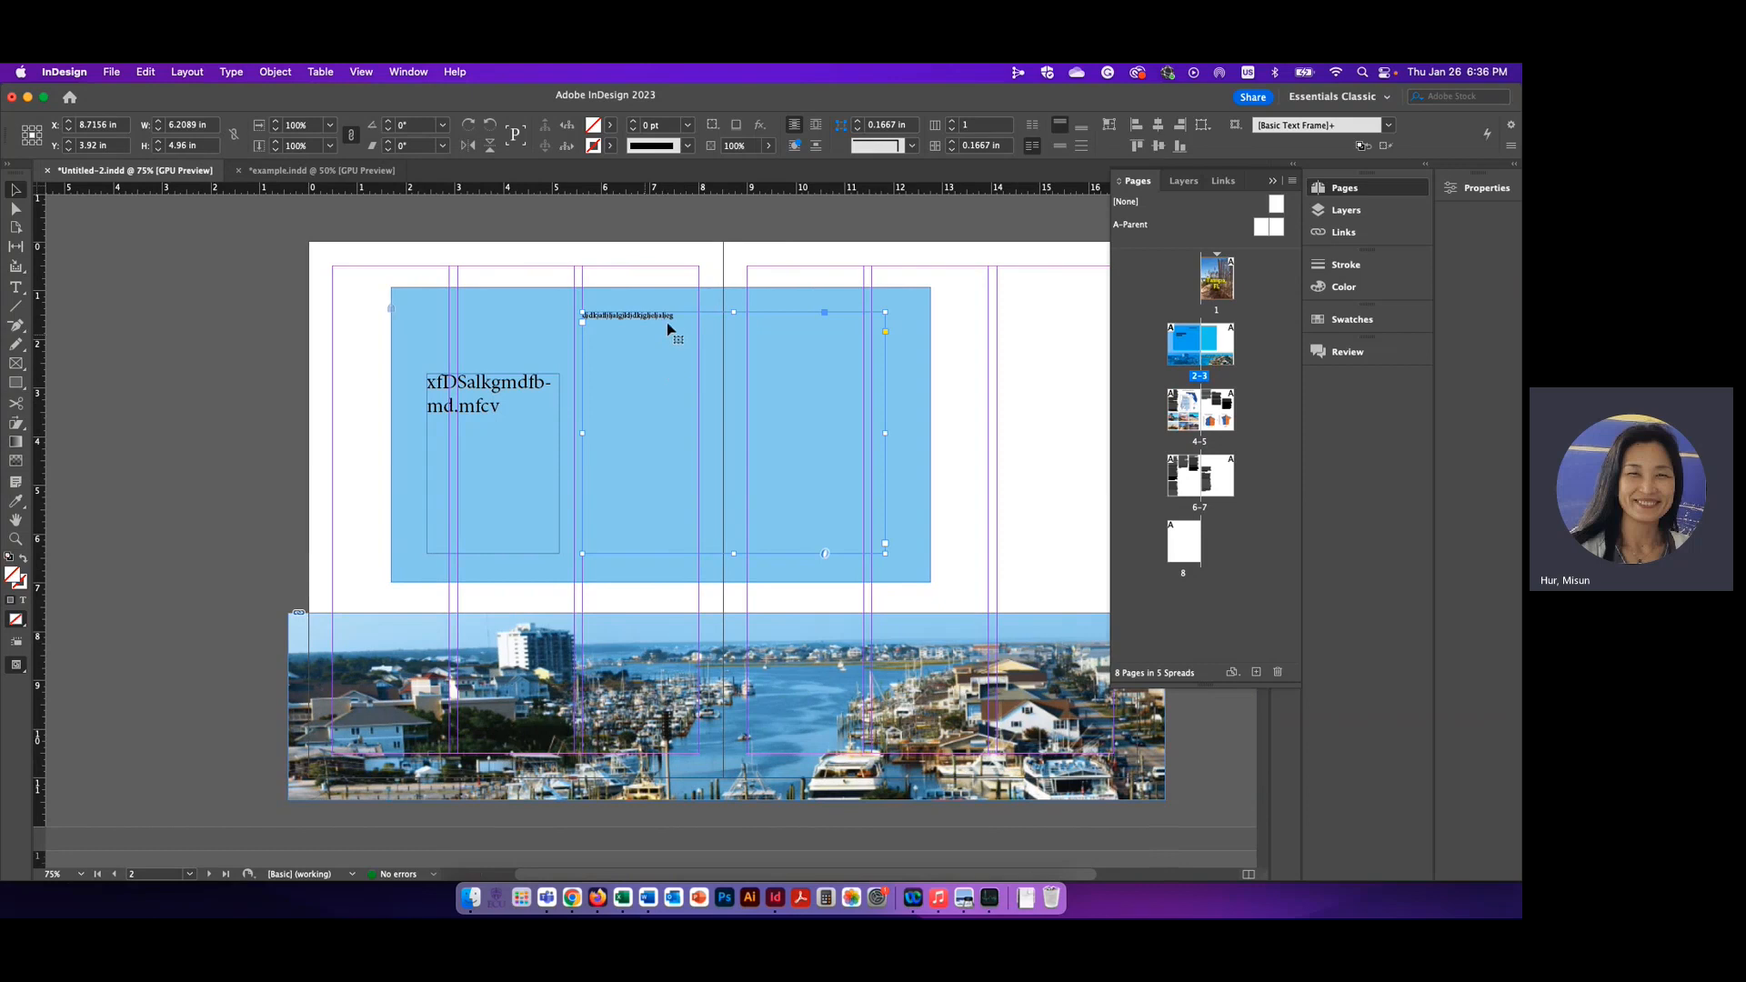
{"action": "double_click", "coordinate": [671, 338]}
{"action": "key", "text": "super+a"}
{"action": "key", "text": "BackSpace"}
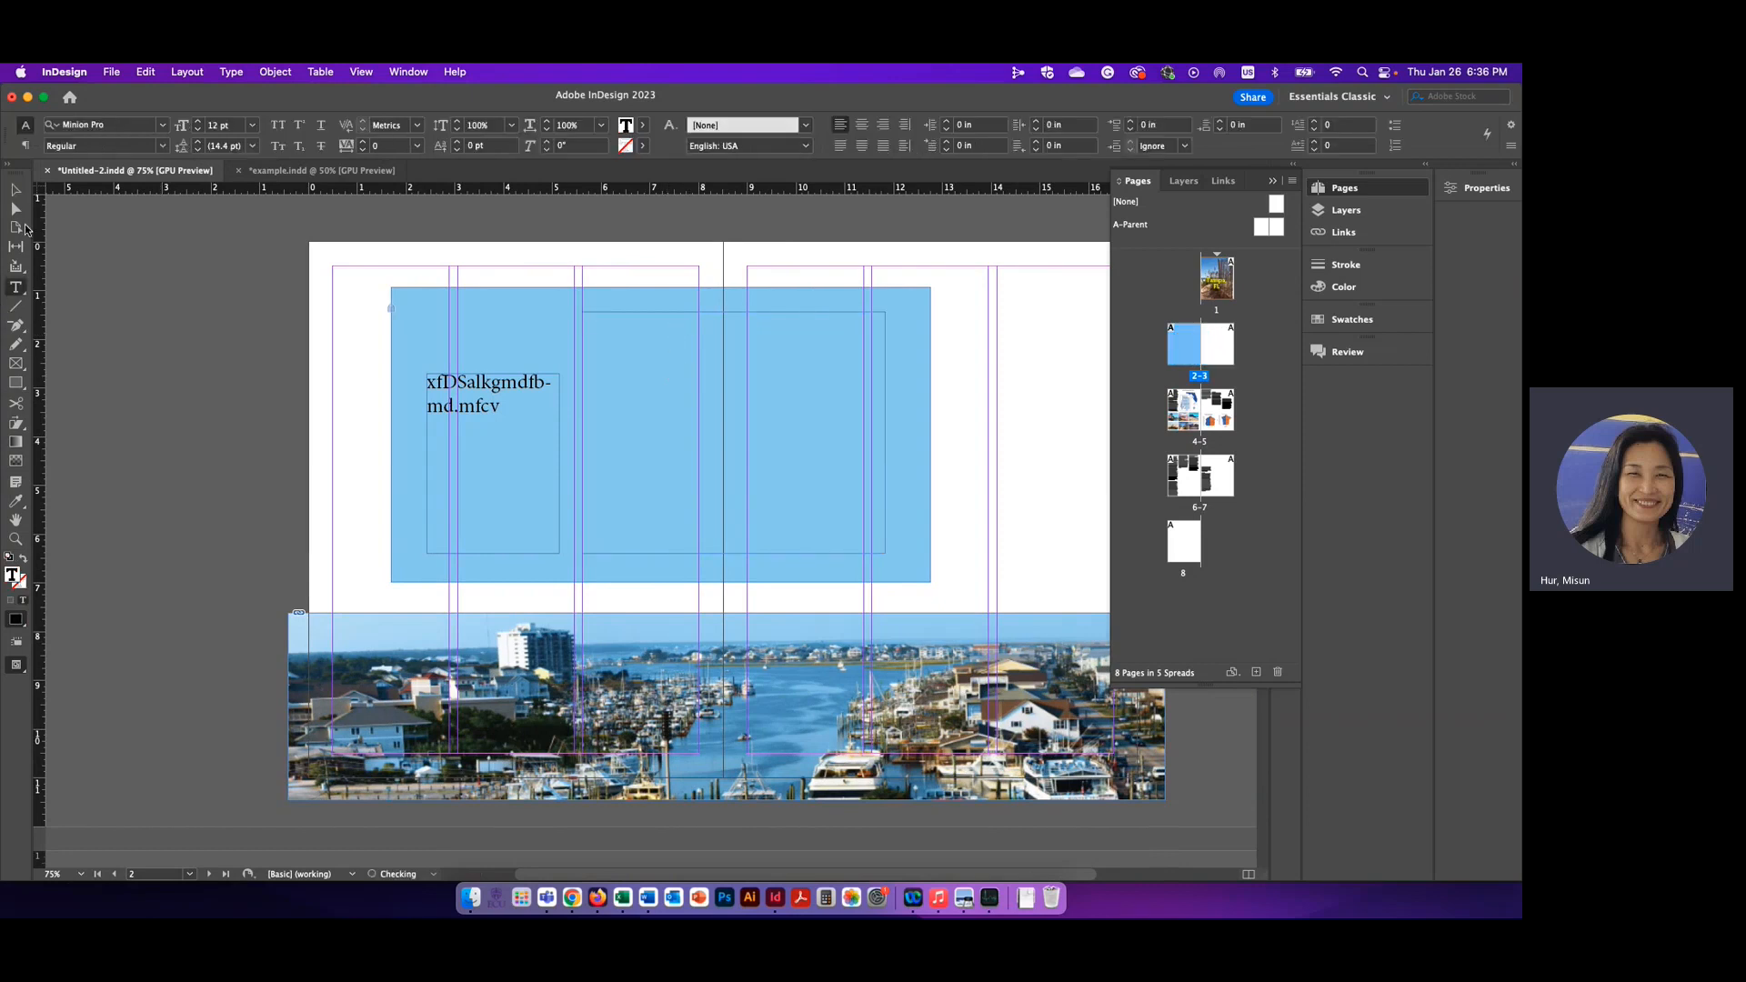
Place the Word document "text" into the emptied text frame on the blue box
{"action": "left_click", "coordinate": [15, 189]}
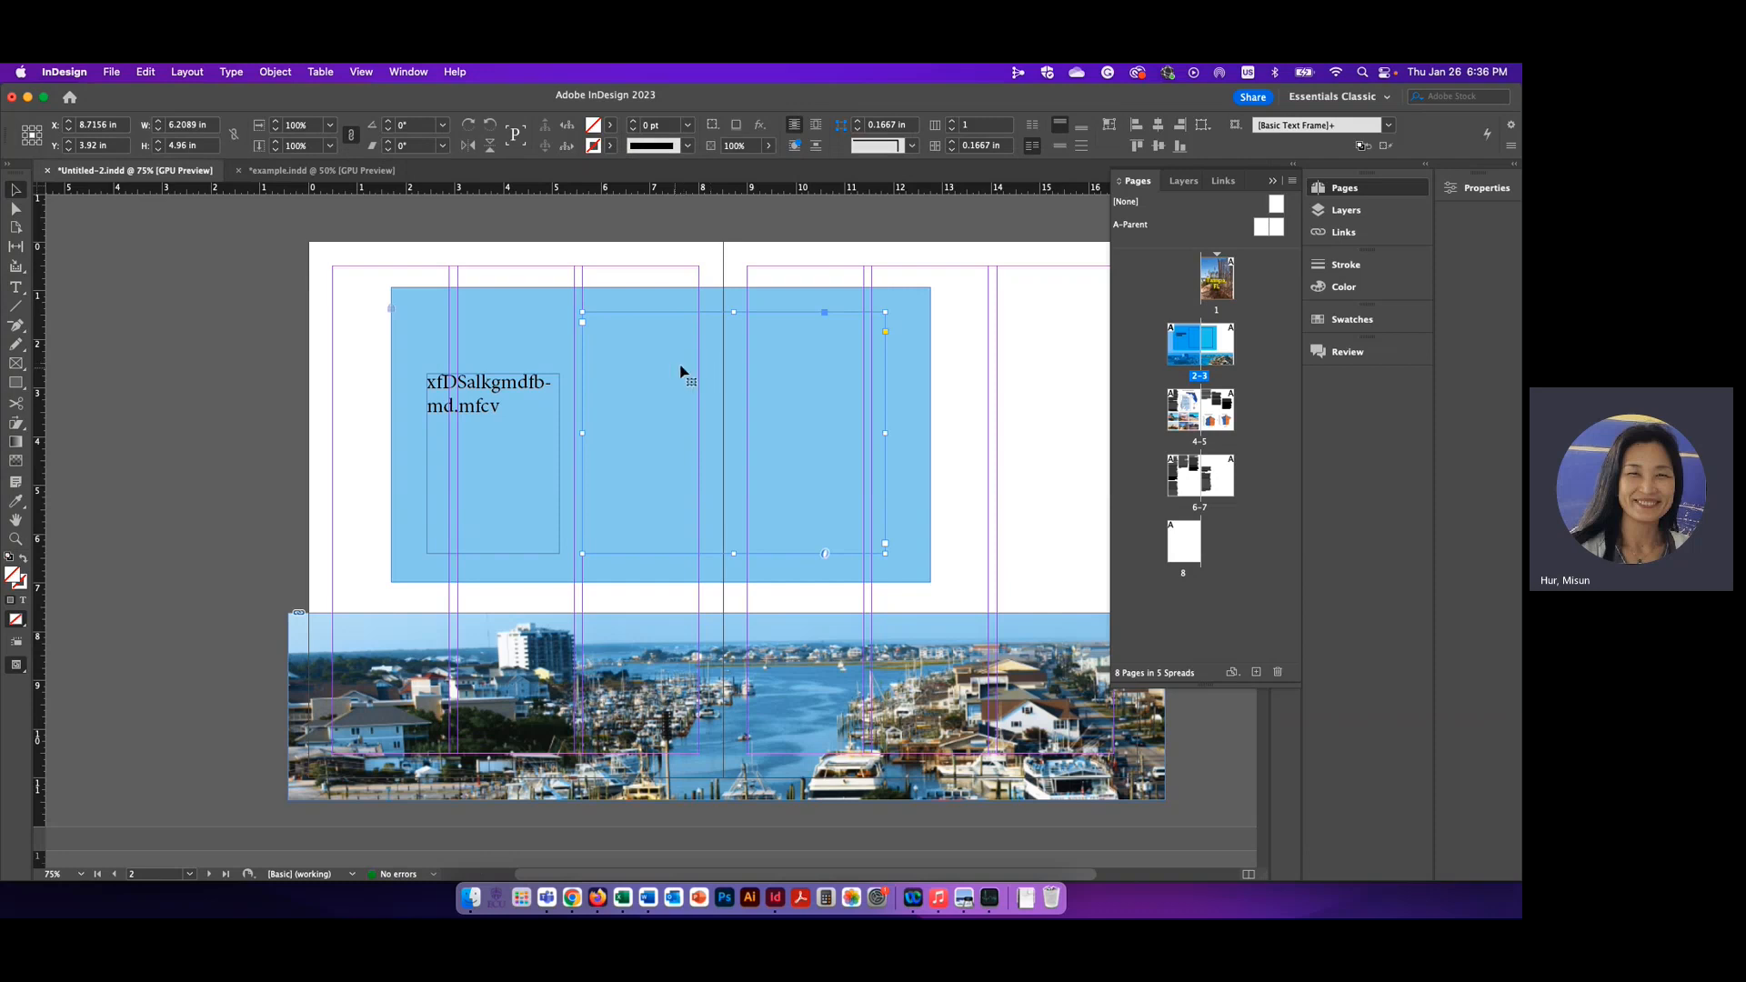
{"action": "left_click", "coordinate": [111, 72]}
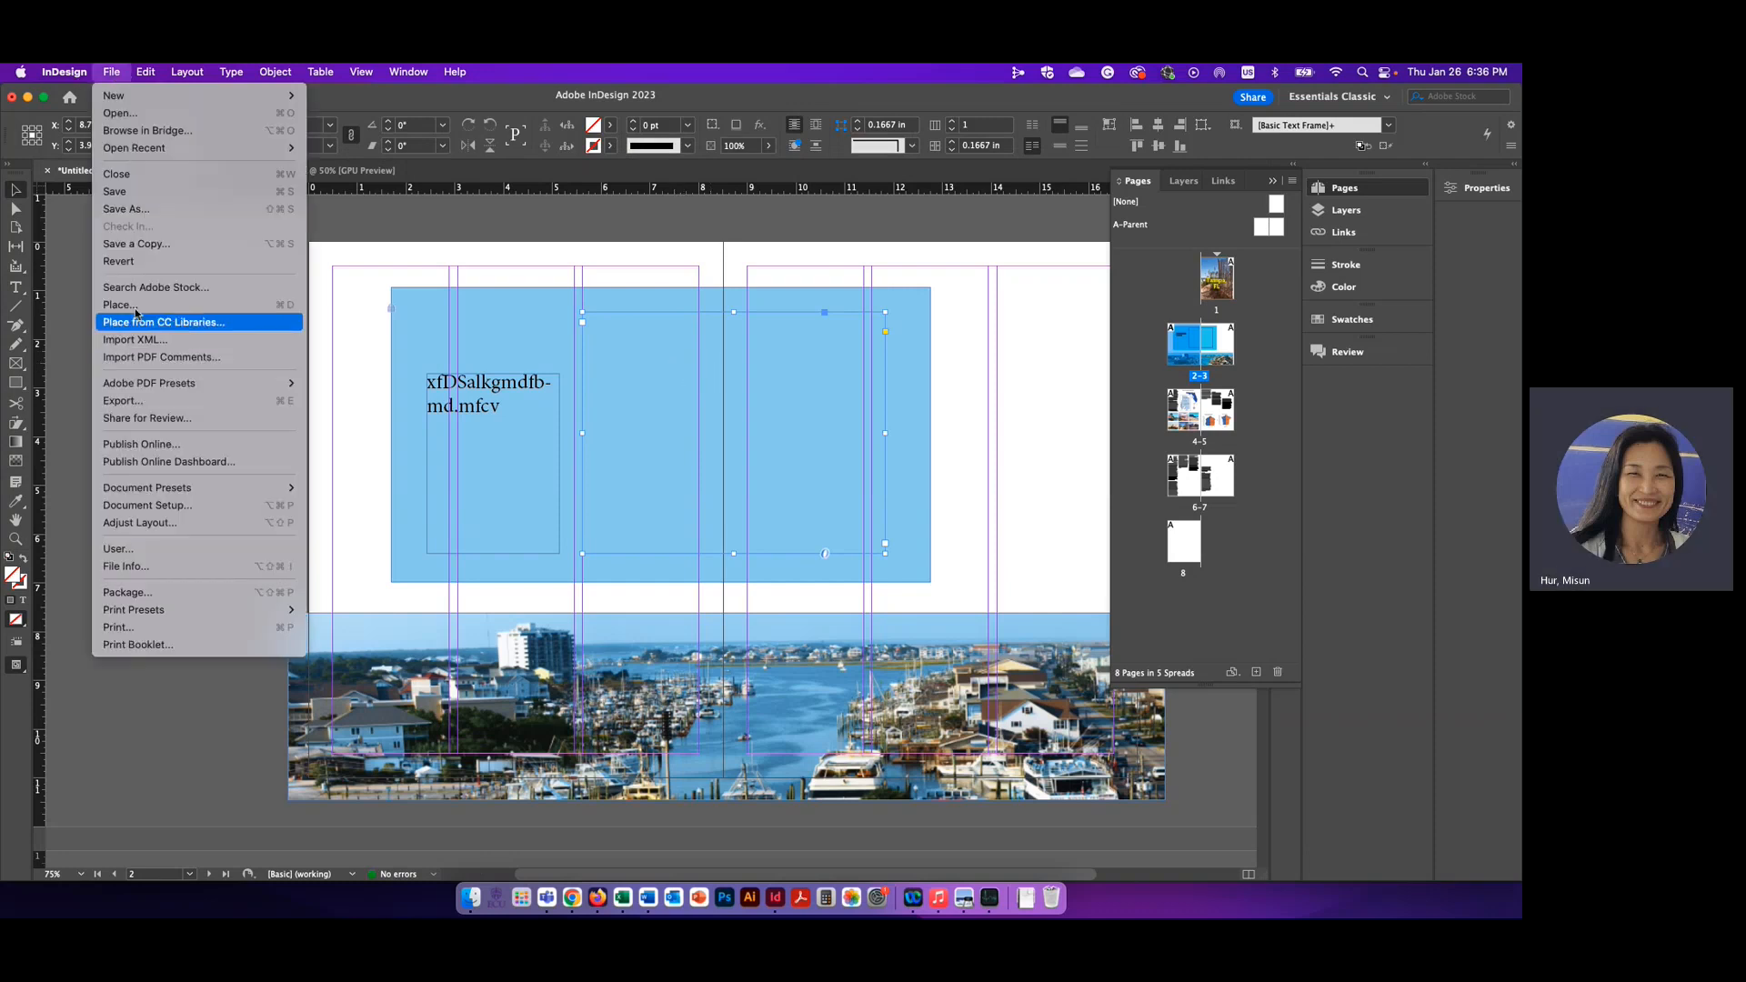
{"action": "key", "text": "Return"}
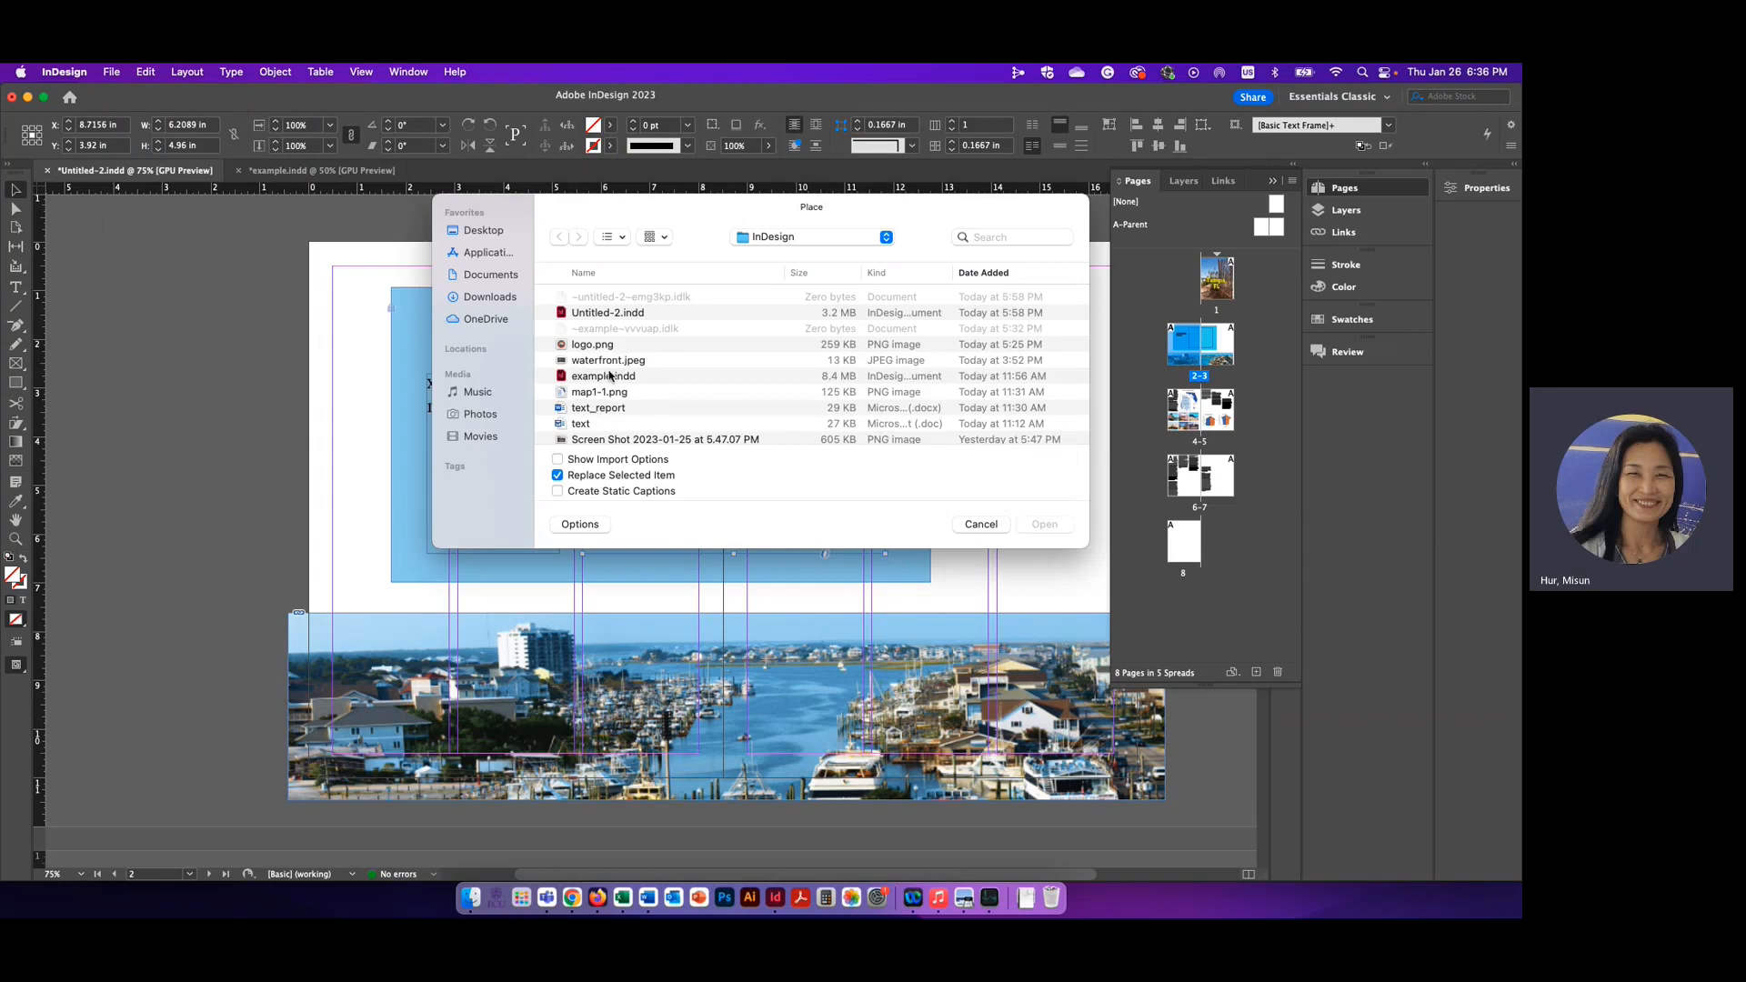
{"action": "scroll", "coordinate": [691, 400], "scroll_direction": "down", "scroll_amount": 1}
{"action": "left_click", "coordinate": [741, 419]}
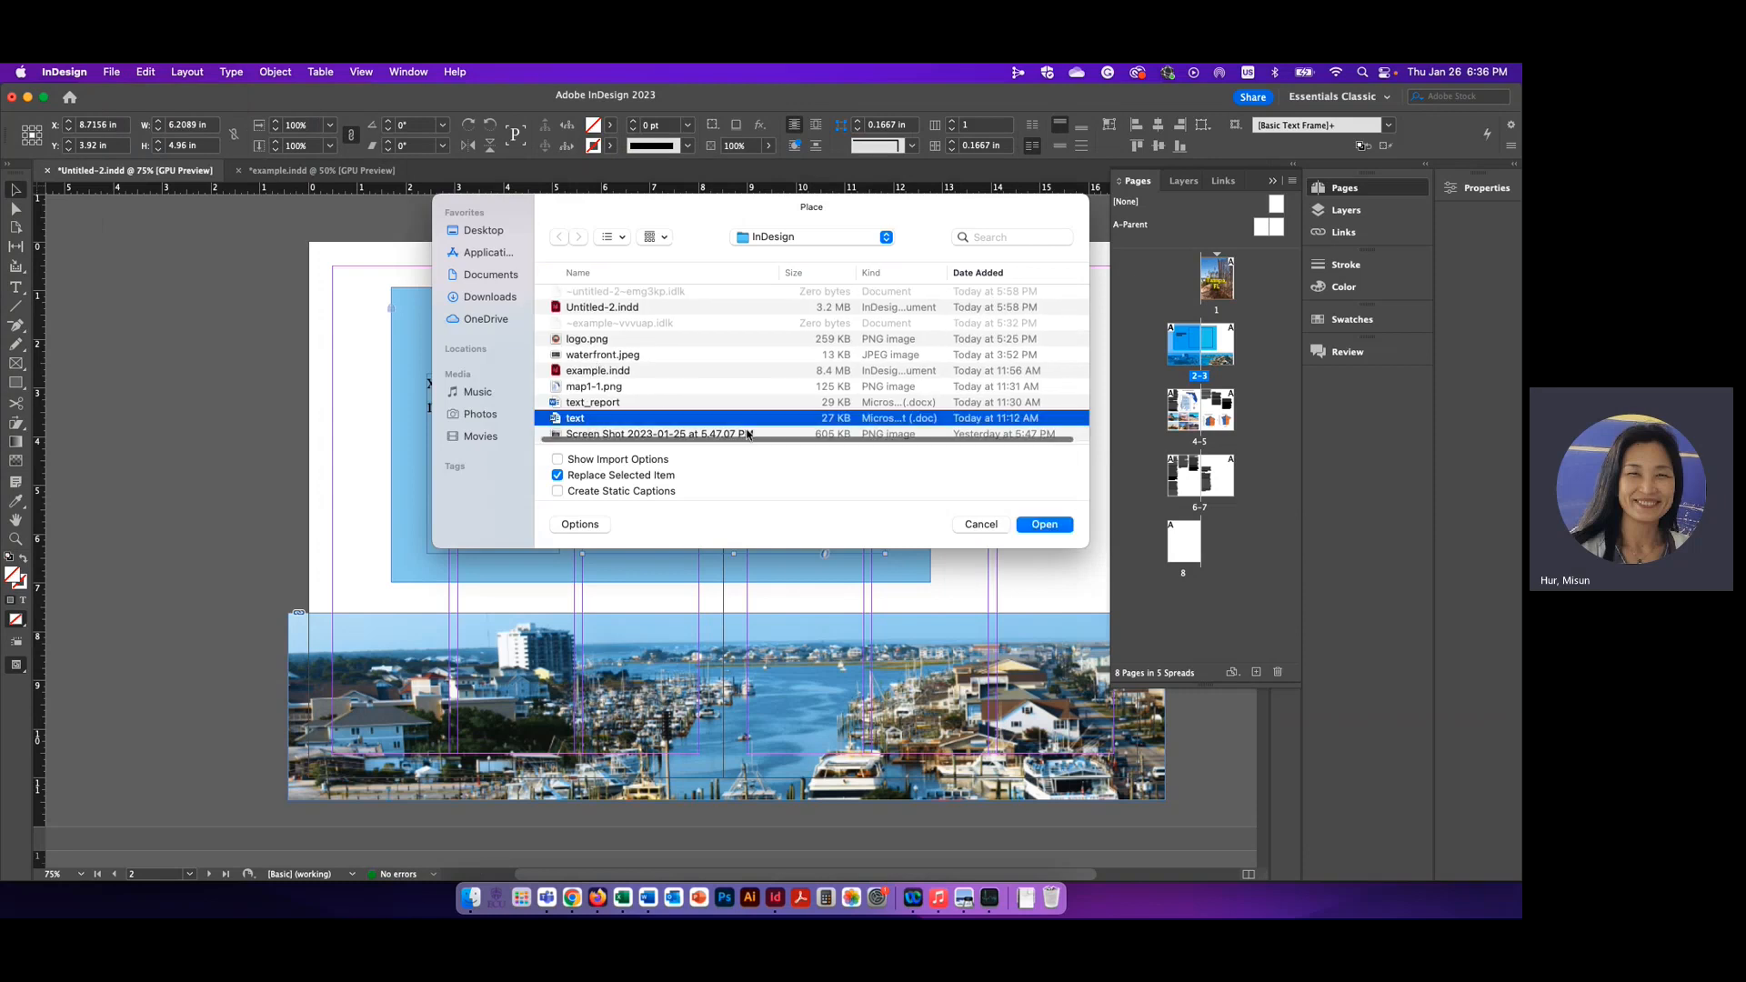
{"action": "left_click", "coordinate": [1044, 525]}
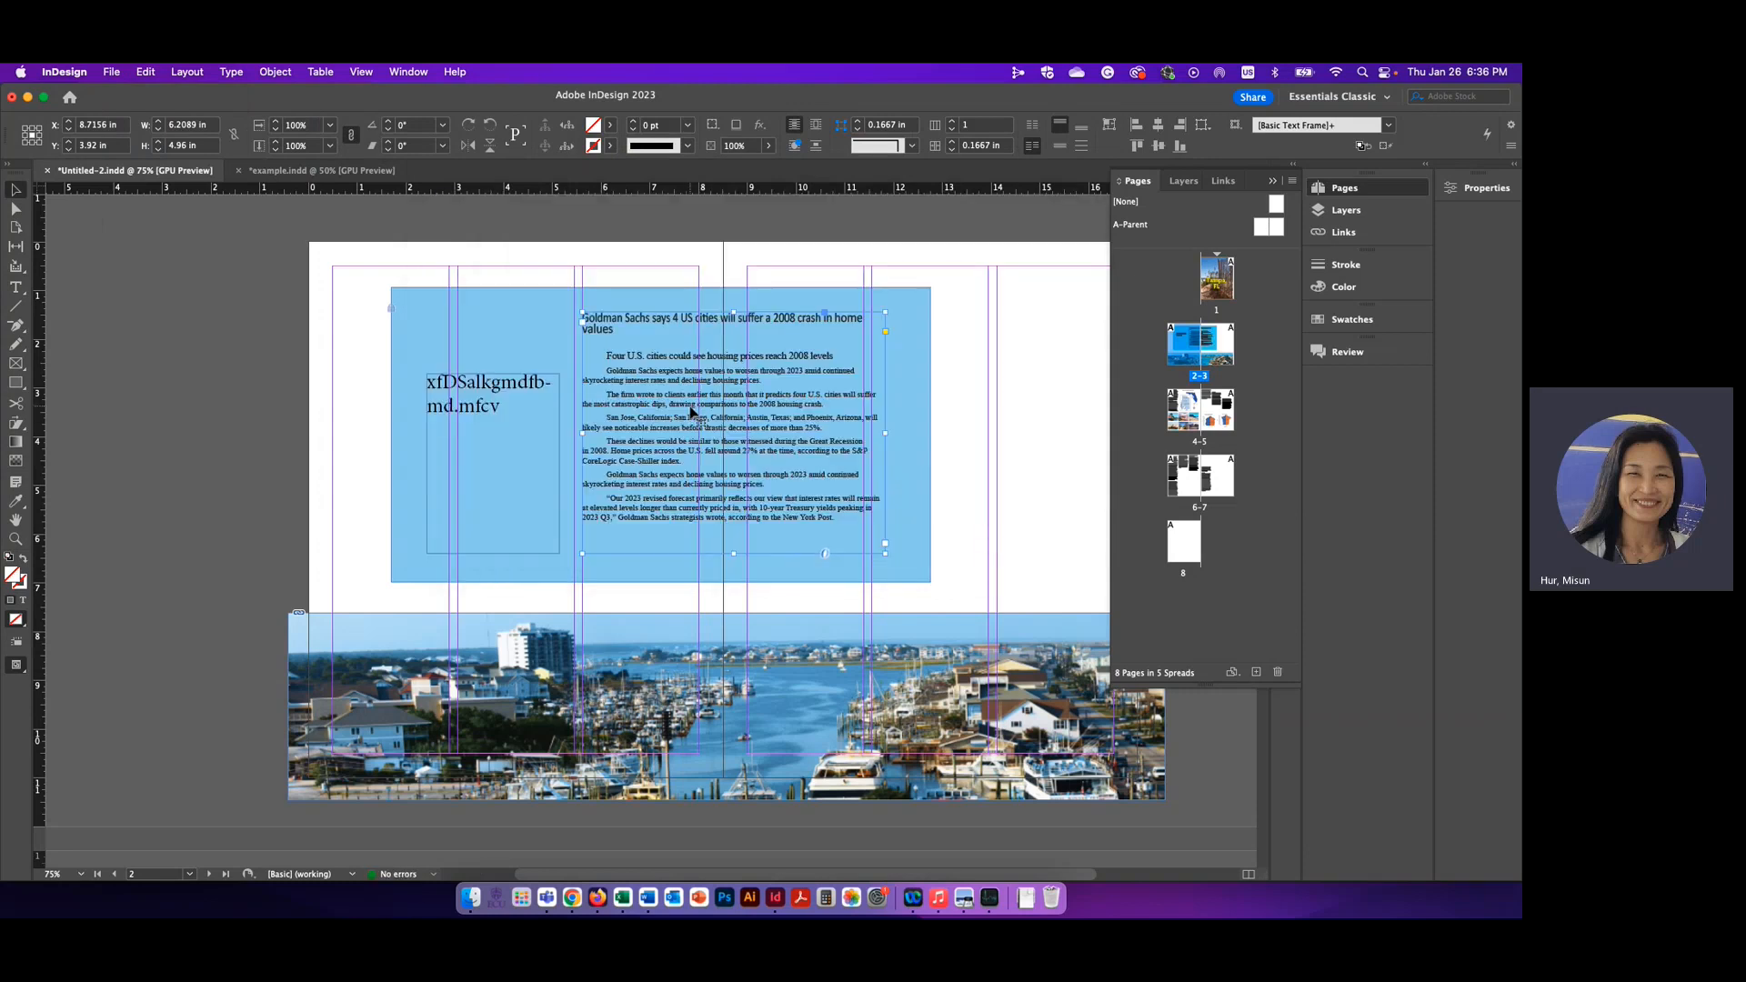
Display the paragraph formatting options for the frame with the placed article and deselect the frame
{"action": "triple_click", "coordinate": [692, 406]}
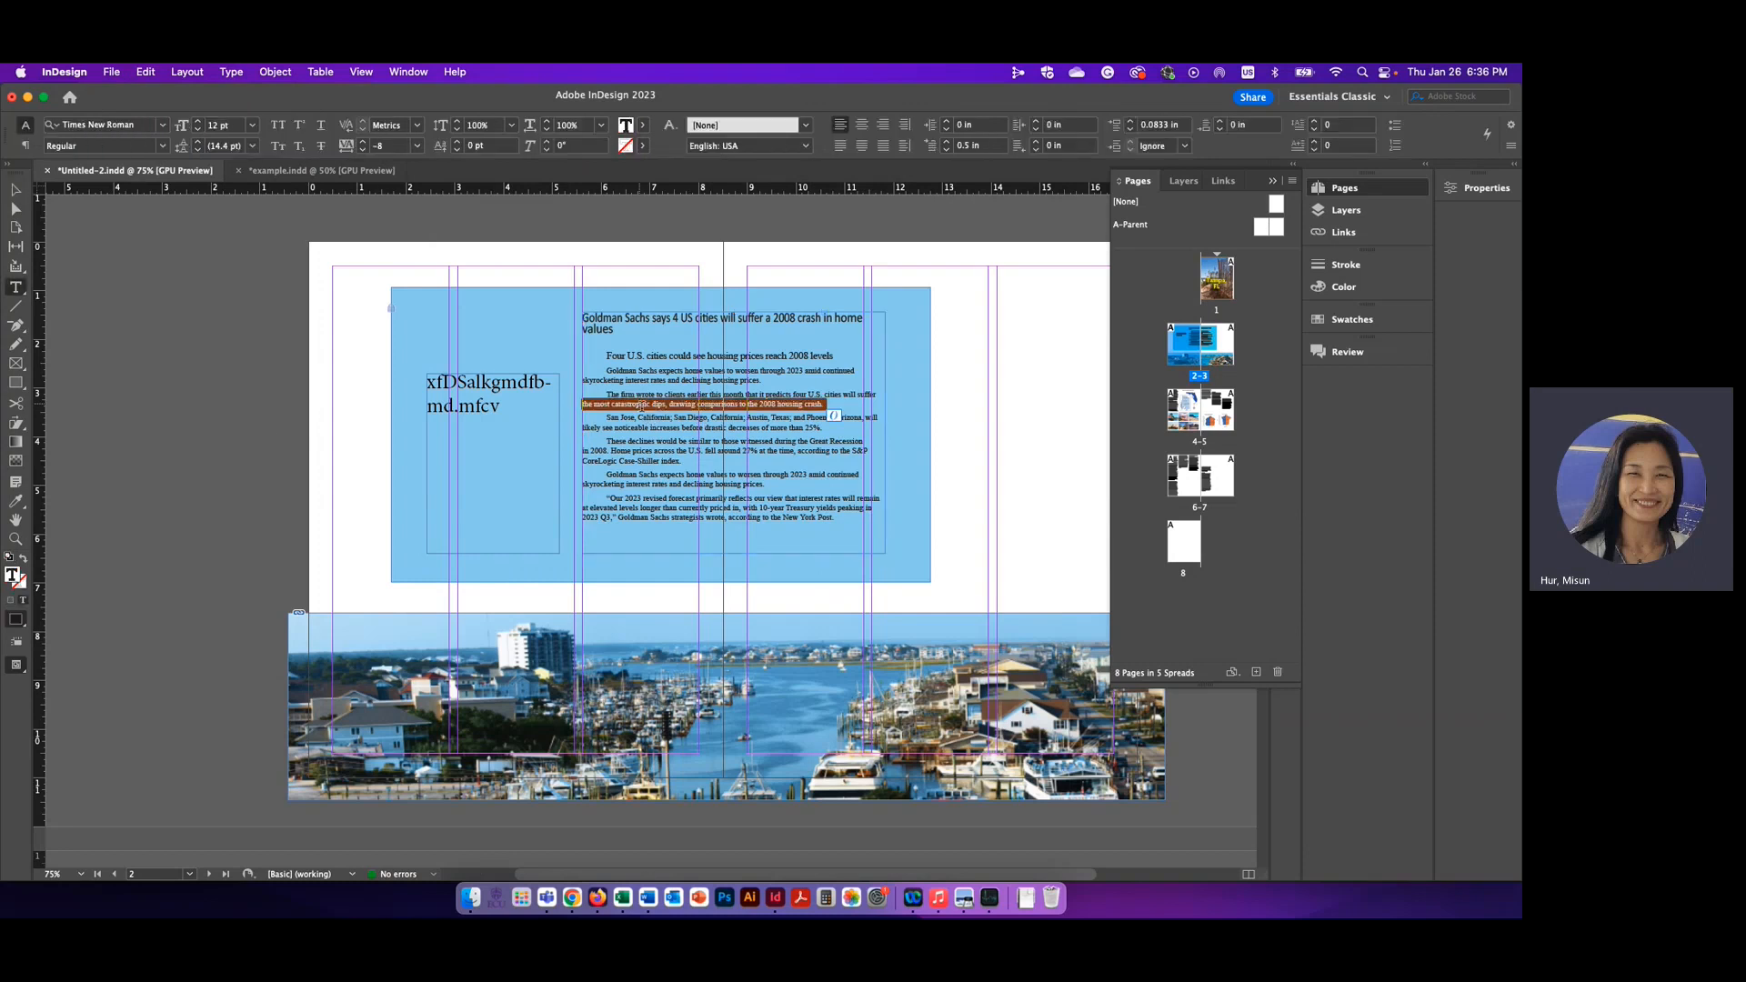
{"action": "key", "text": "Escape"}
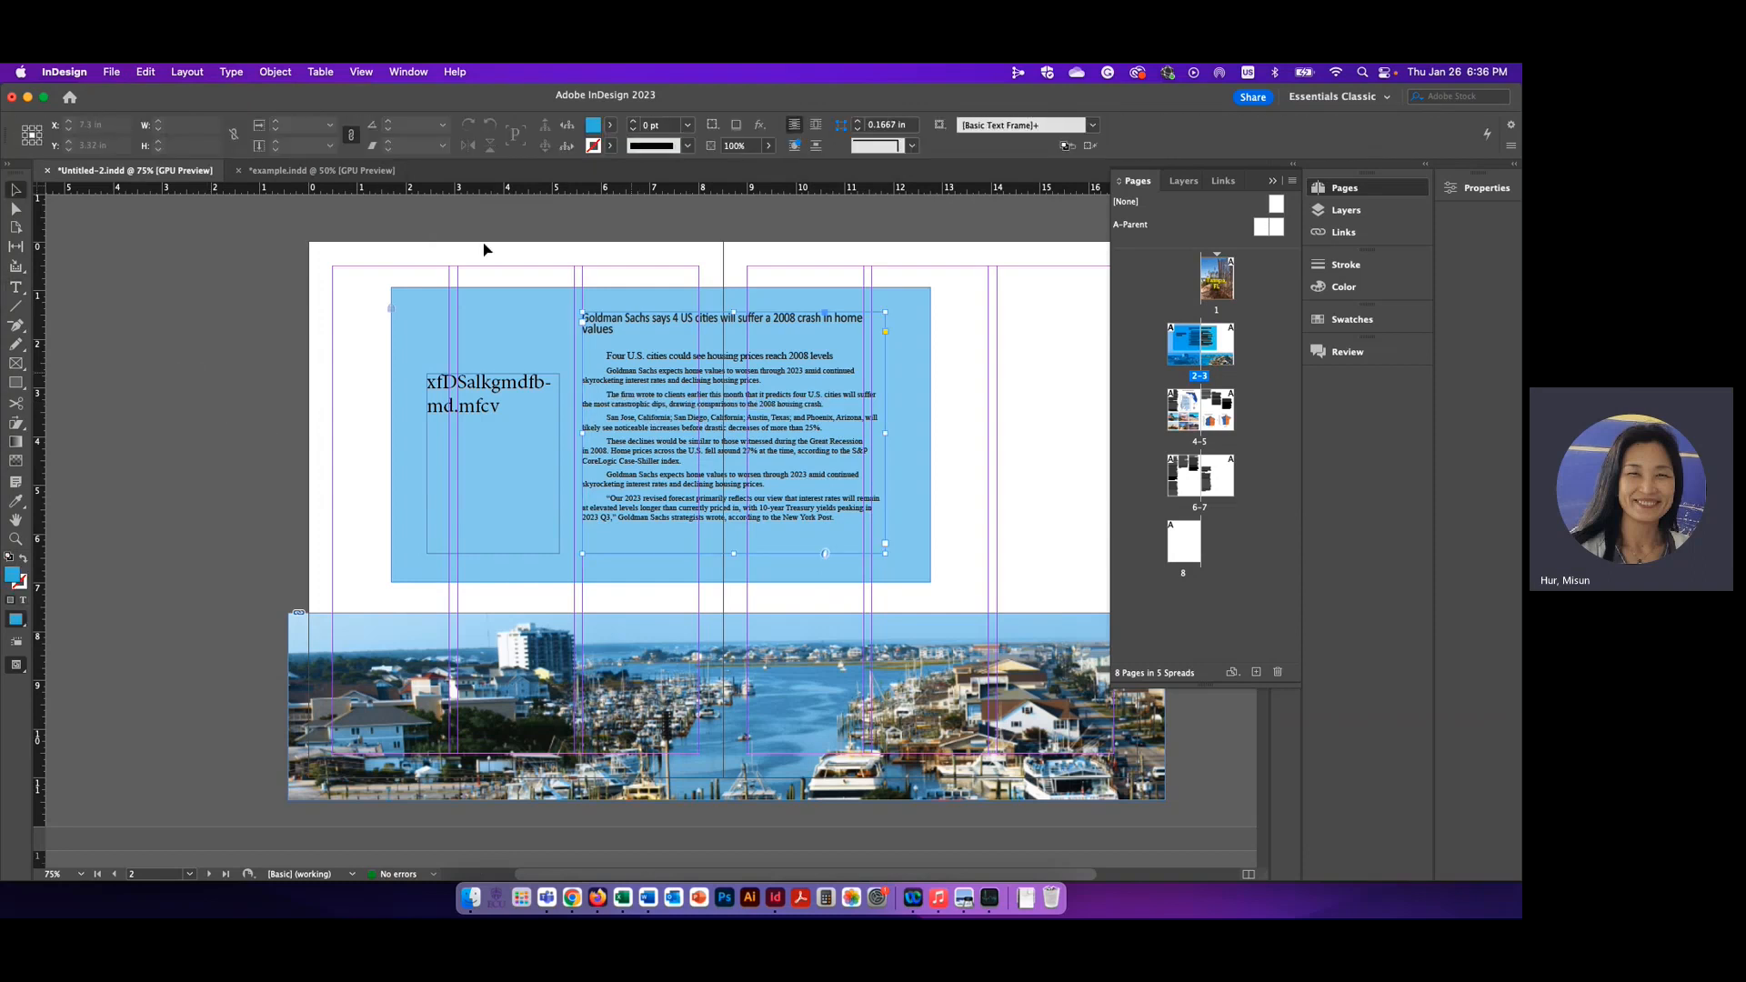
{"action": "left_click", "coordinate": [15, 288]}
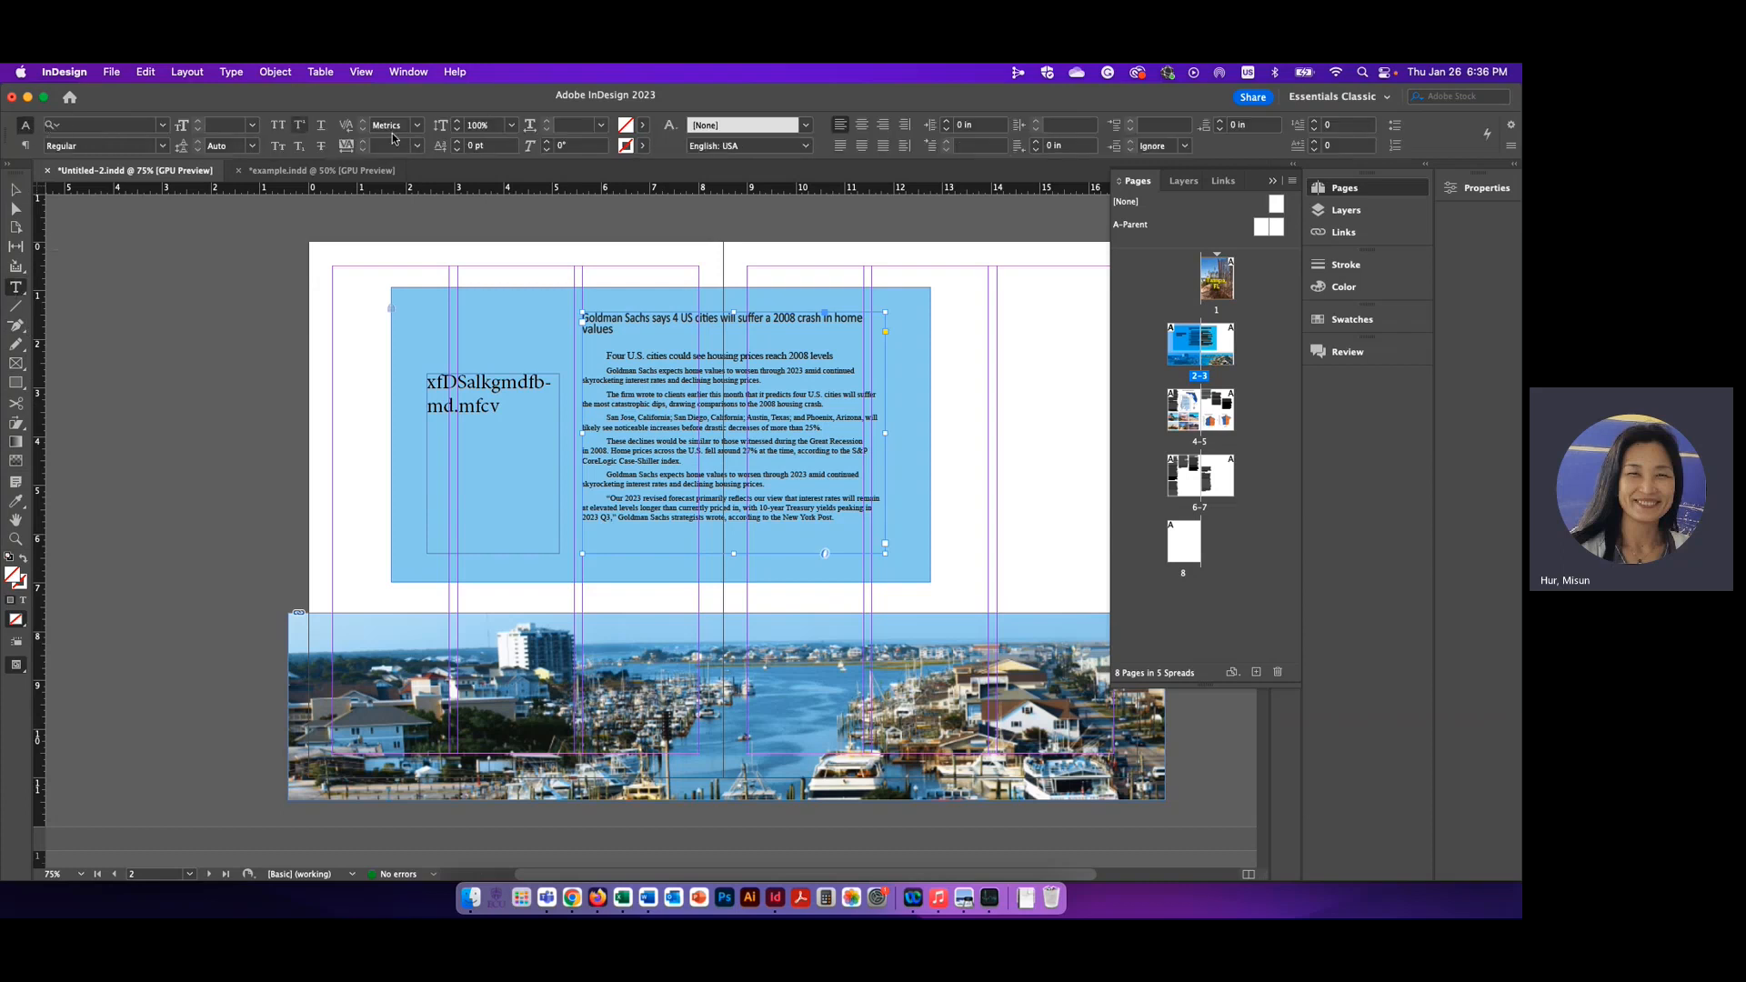
{"action": "left_click", "coordinate": [26, 146]}
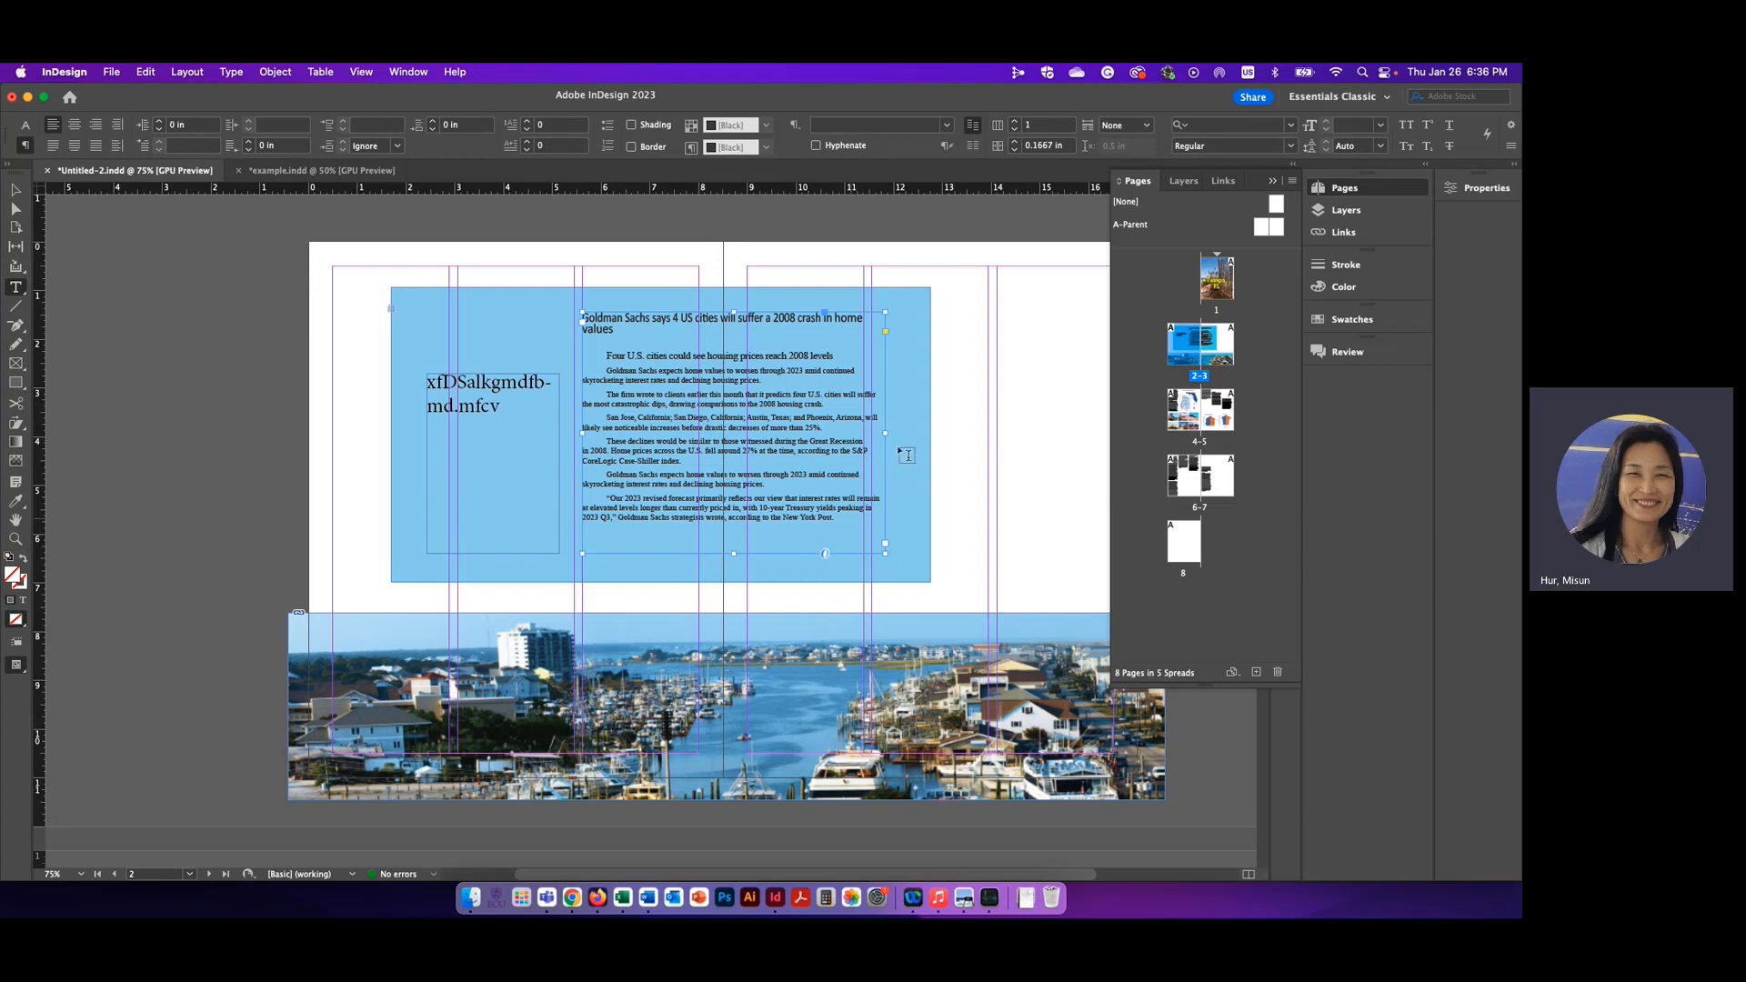
{"action": "left_click", "coordinate": [1020, 424]}
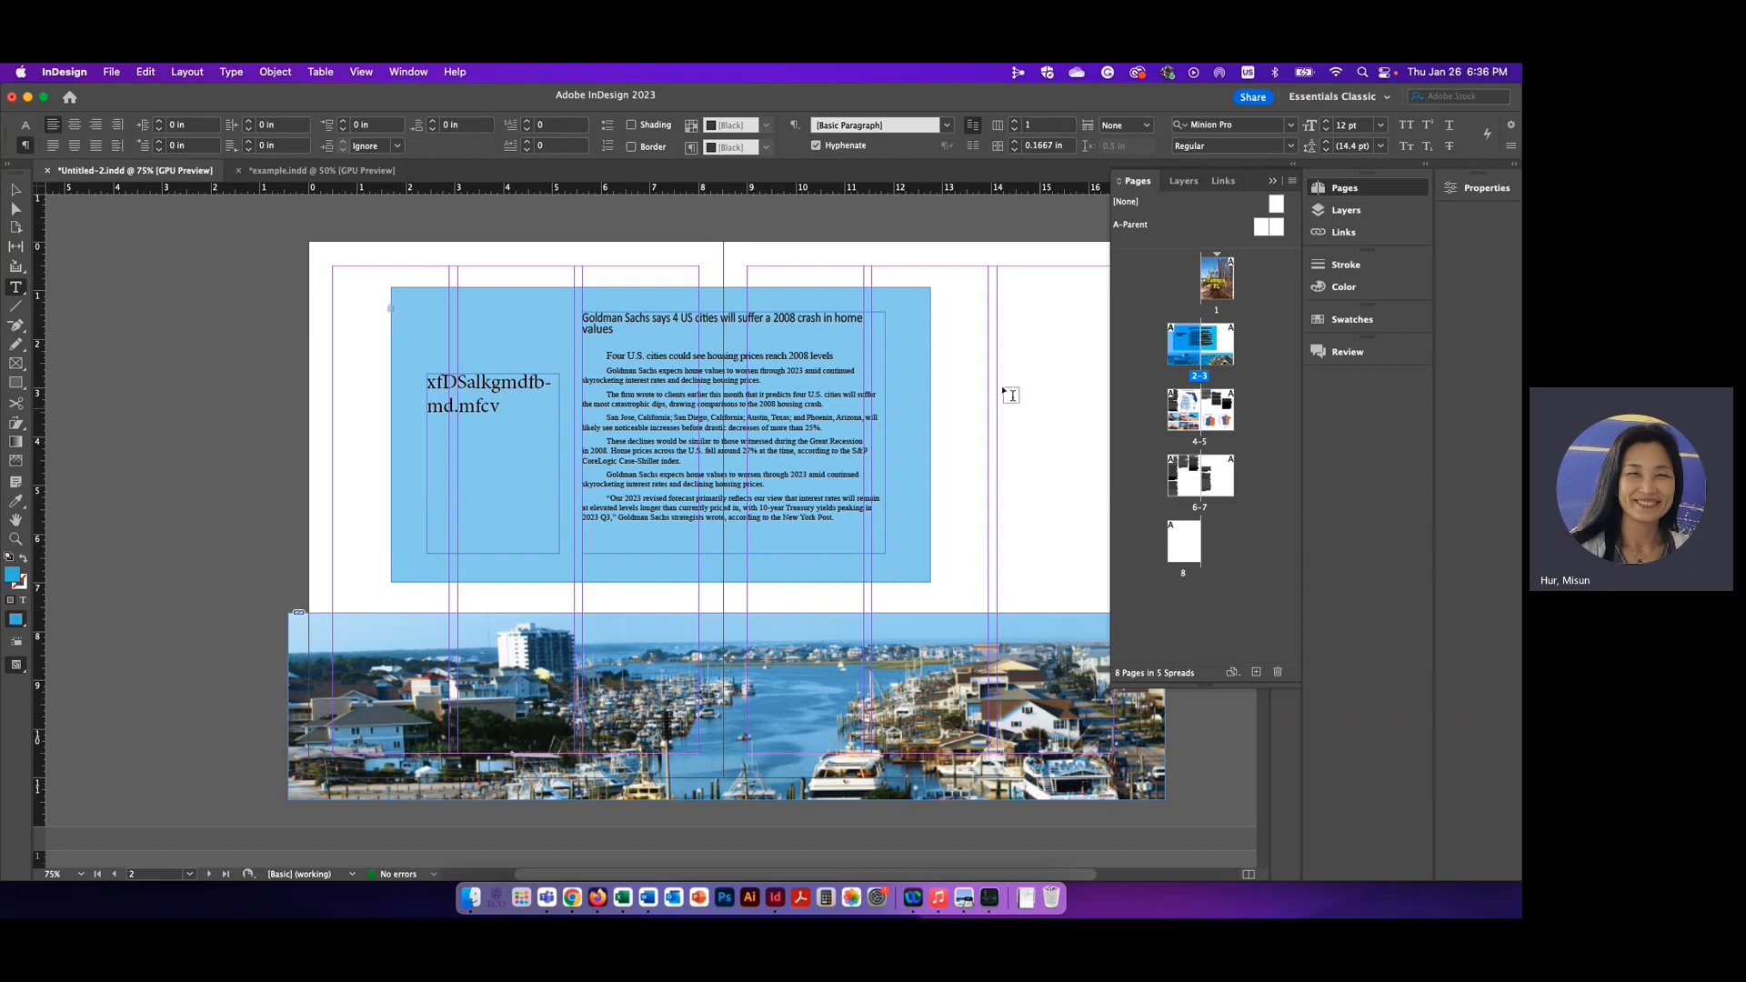
Examine the finished page layouts in example.indd and return to Untitled-2.indd
{"action": "left_click", "coordinate": [333, 172]}
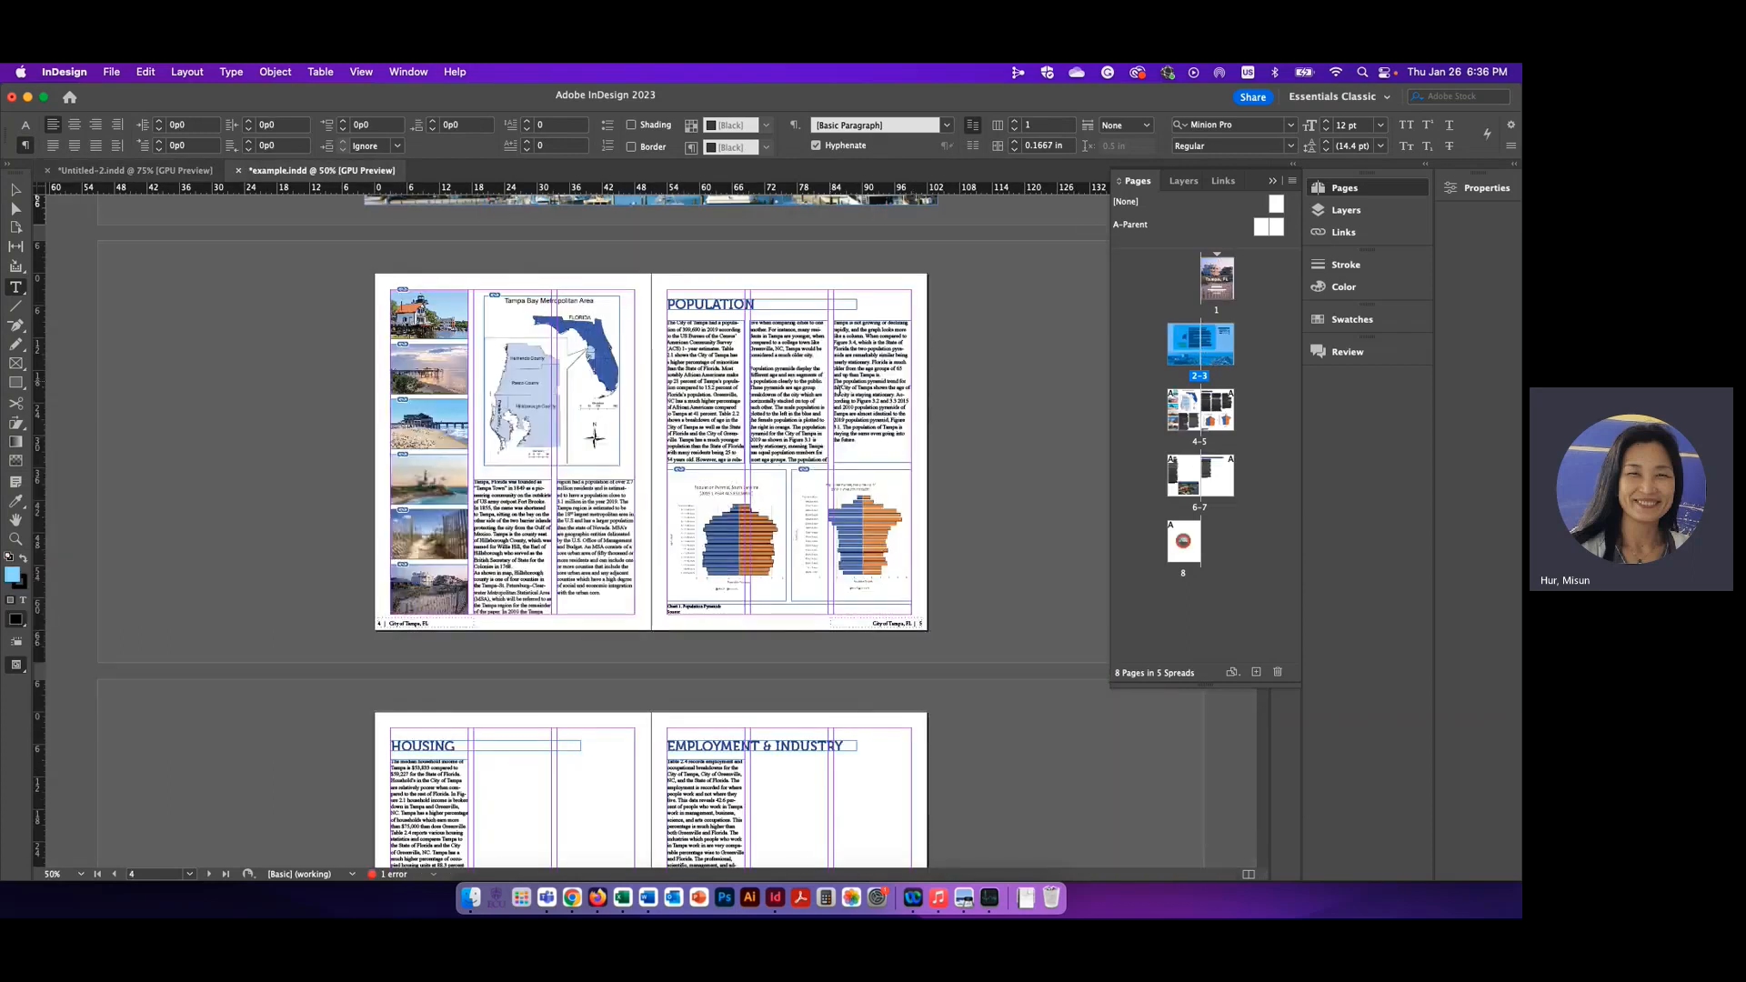
{"action": "scroll", "coordinate": [871, 336], "scroll_direction": "up", "scroll_amount": 10}
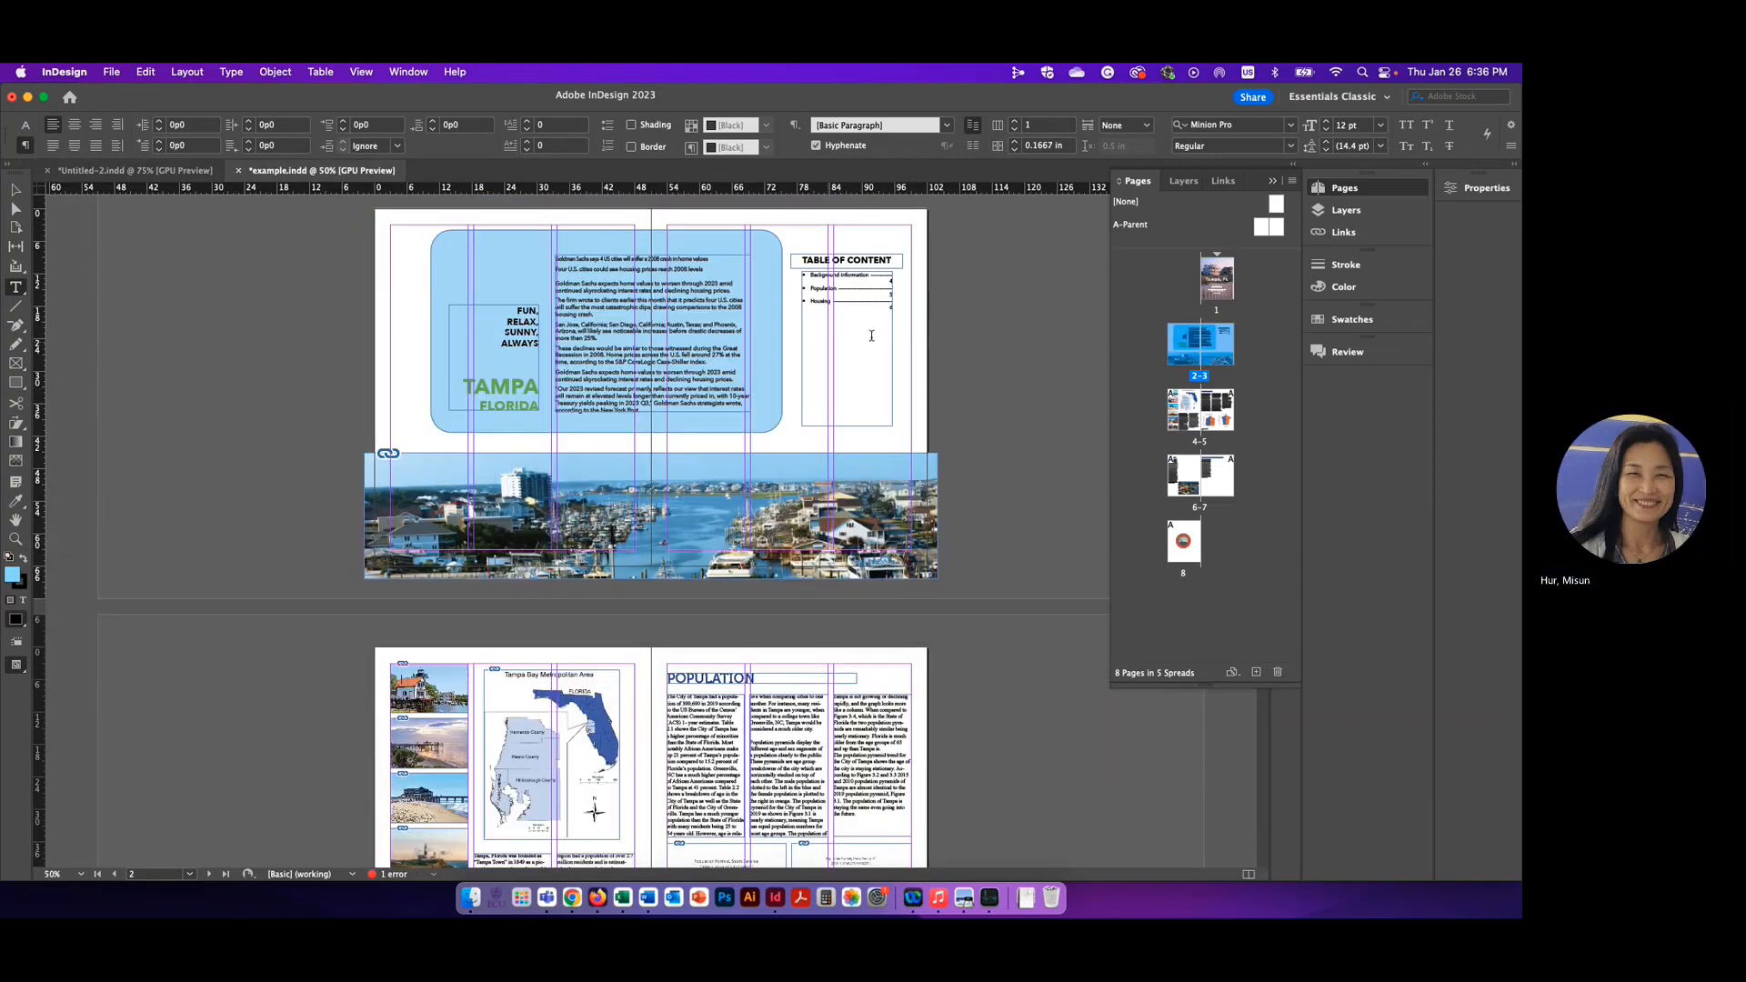
{"action": "scroll", "coordinate": [871, 336], "scroll_direction": "down", "scroll_amount": 7}
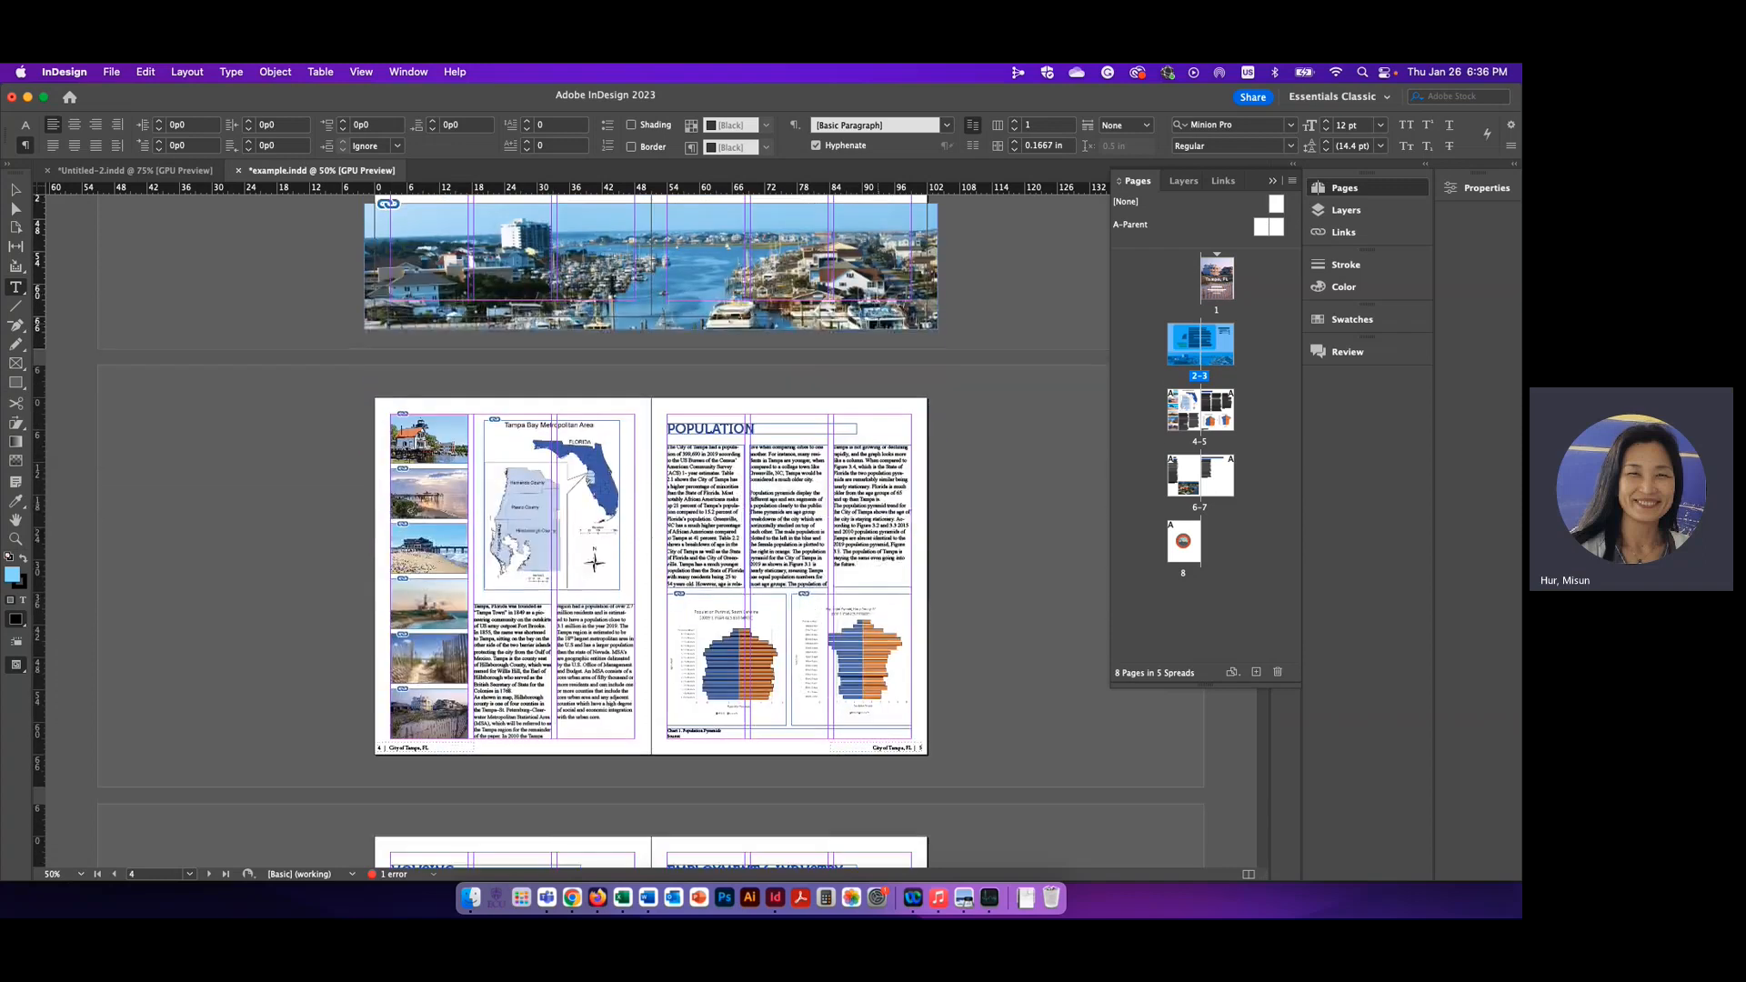
{"action": "scroll", "coordinate": [878, 323], "scroll_direction": "down", "scroll_amount": 2}
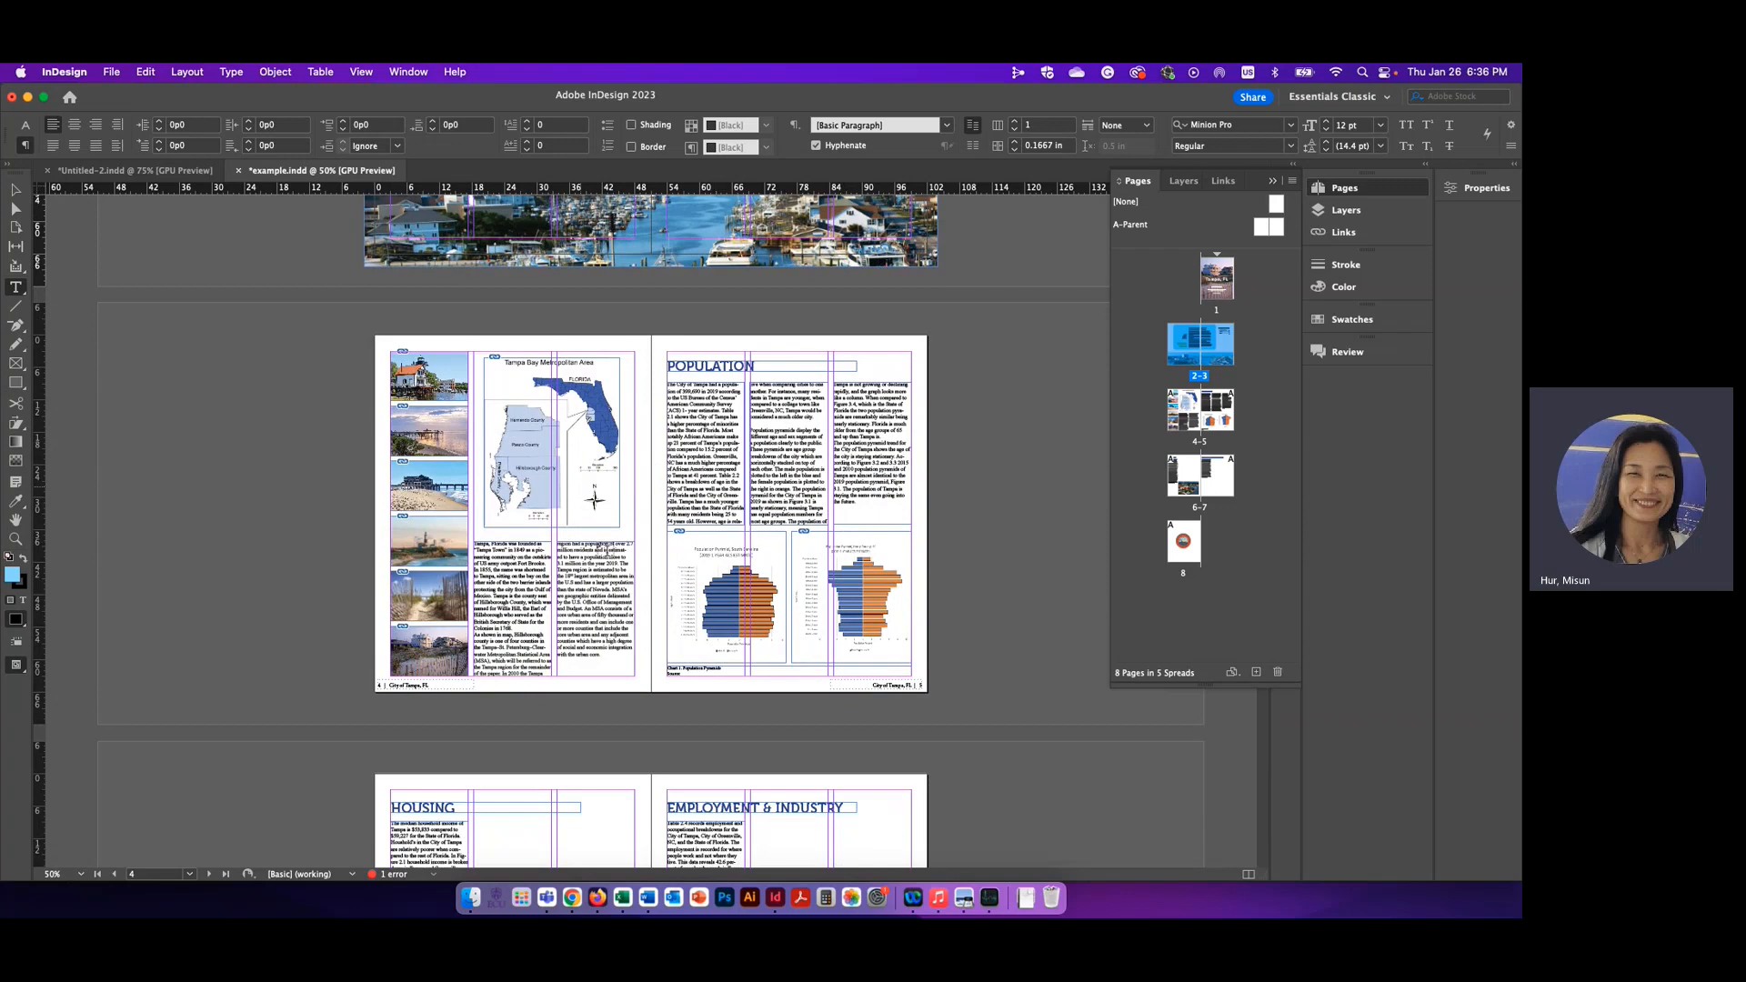
{"action": "scroll", "coordinate": [778, 546], "scroll_direction": "up", "scroll_amount": 4}
{"action": "key", "text": "ctrl+Tab"}
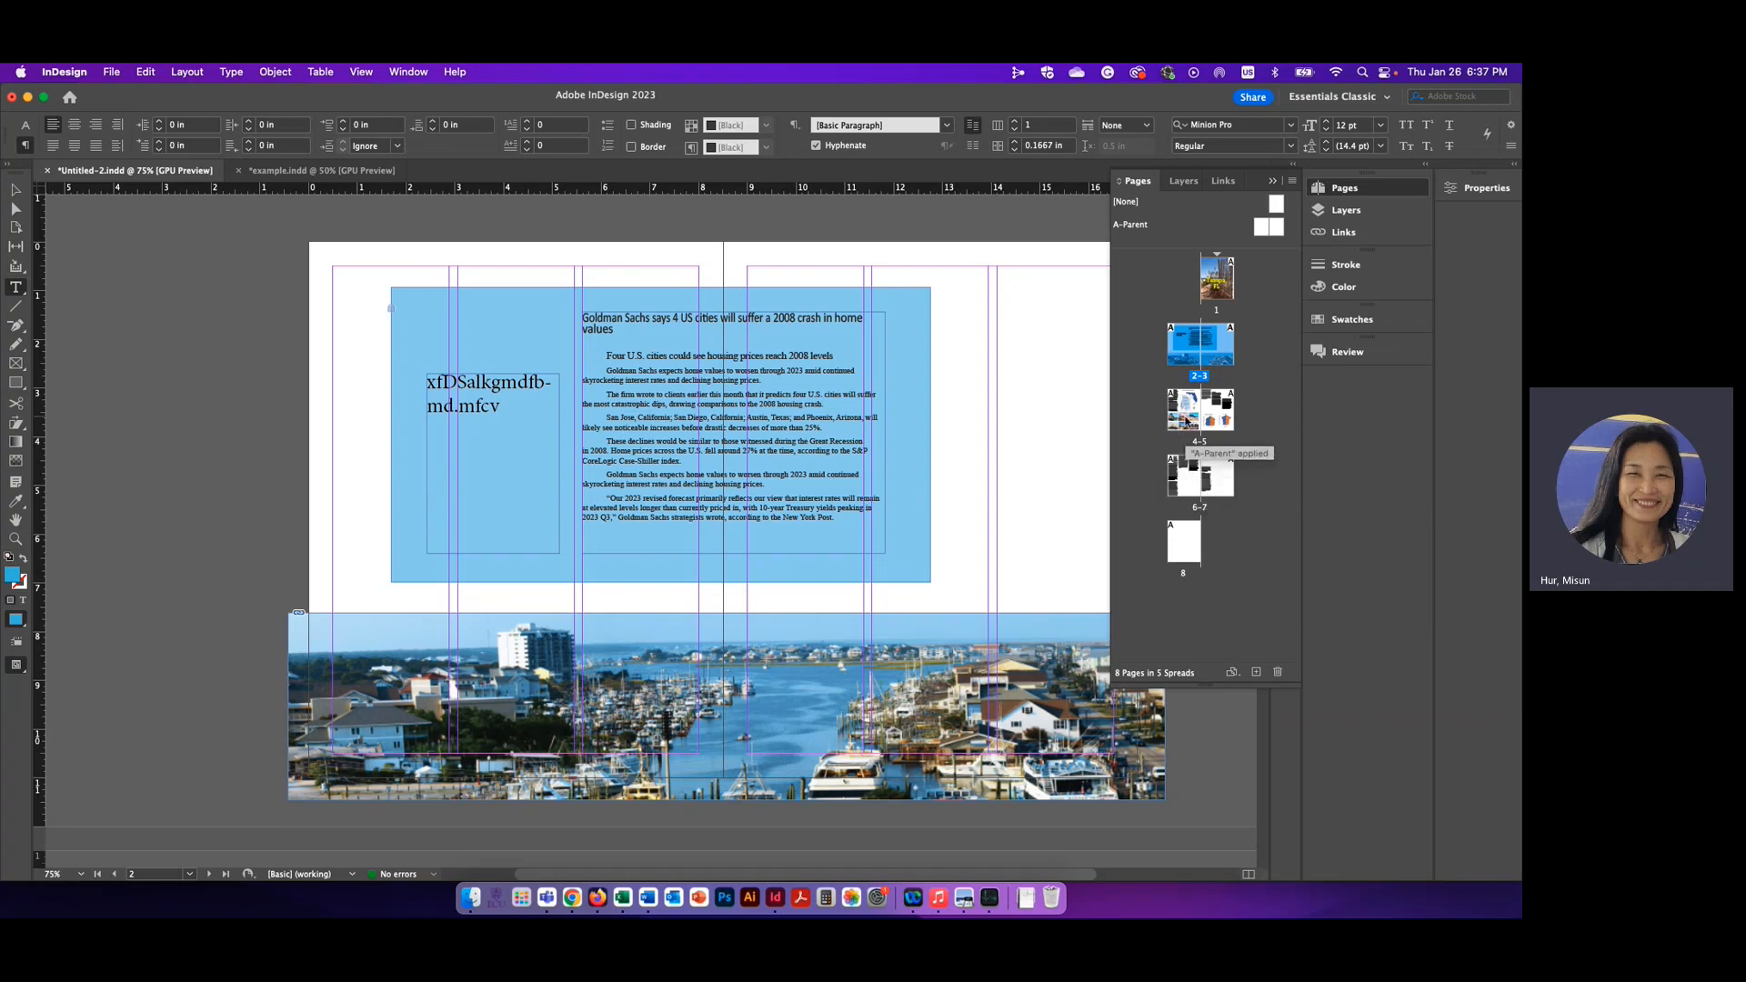
Enlarge the parent pages area above the page thumbnails and open the A-Parent spread for editing
{"action": "double_click", "coordinate": [1187, 423]}
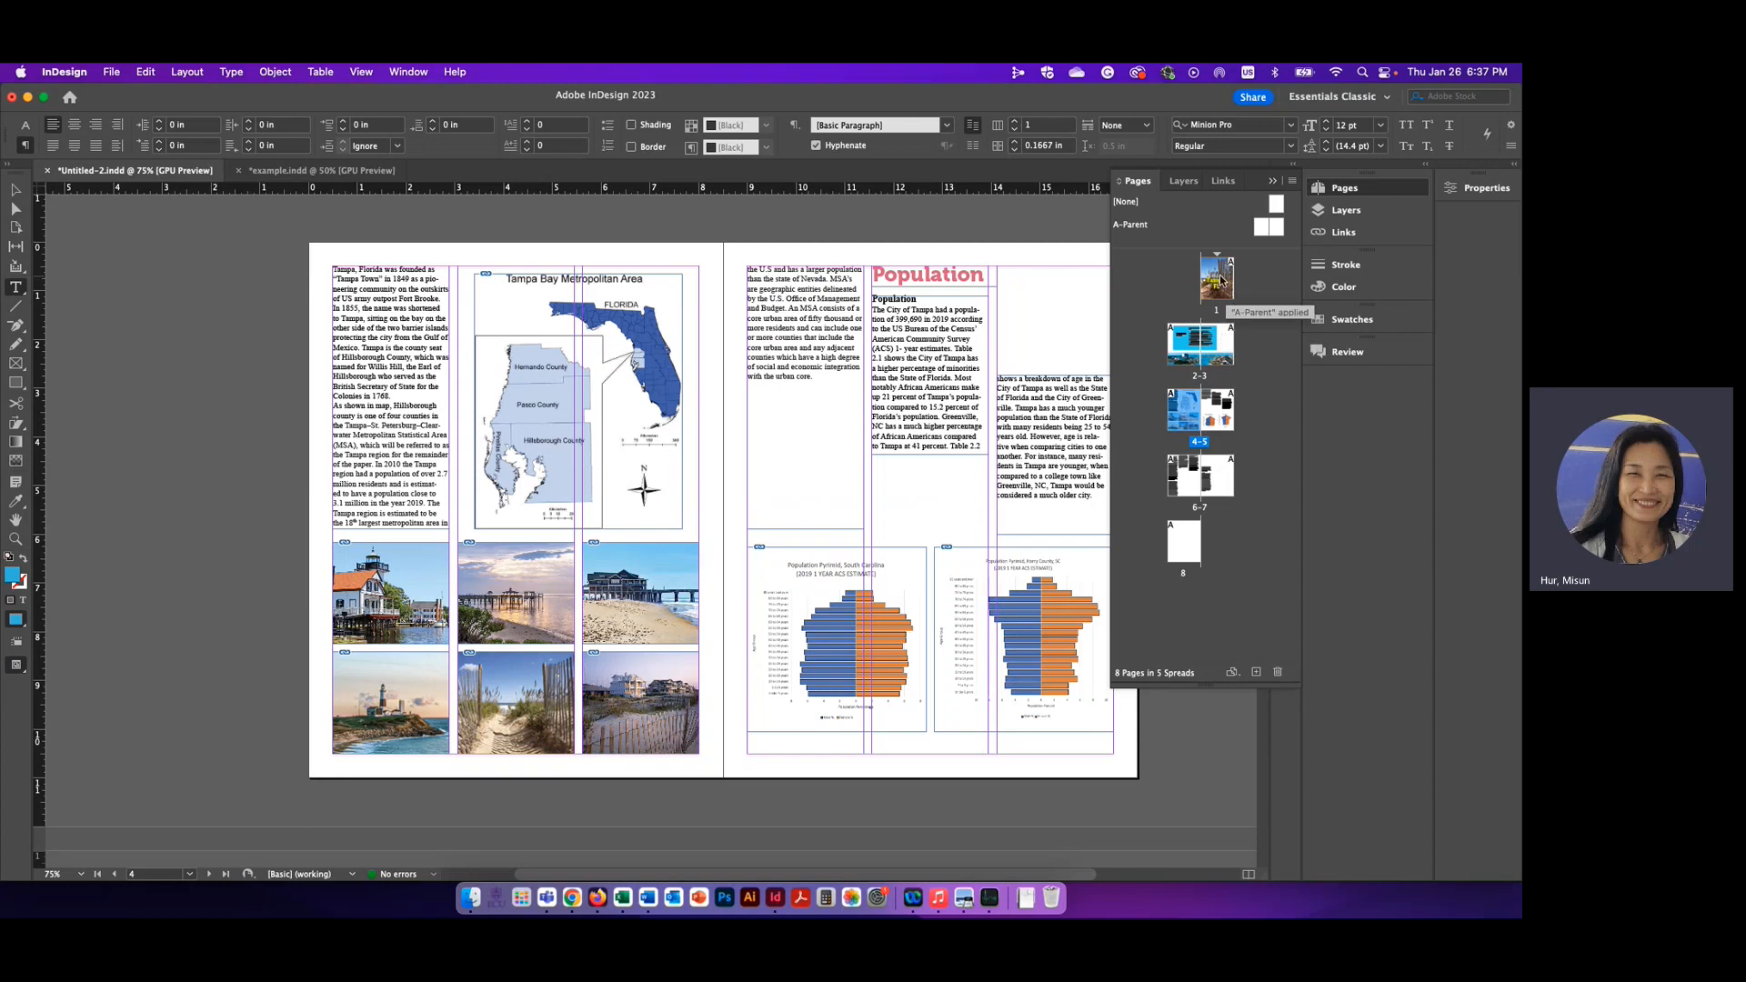
{"action": "left_click_drag", "start_coordinate": [1193, 250], "coordinate": [1195, 303]}
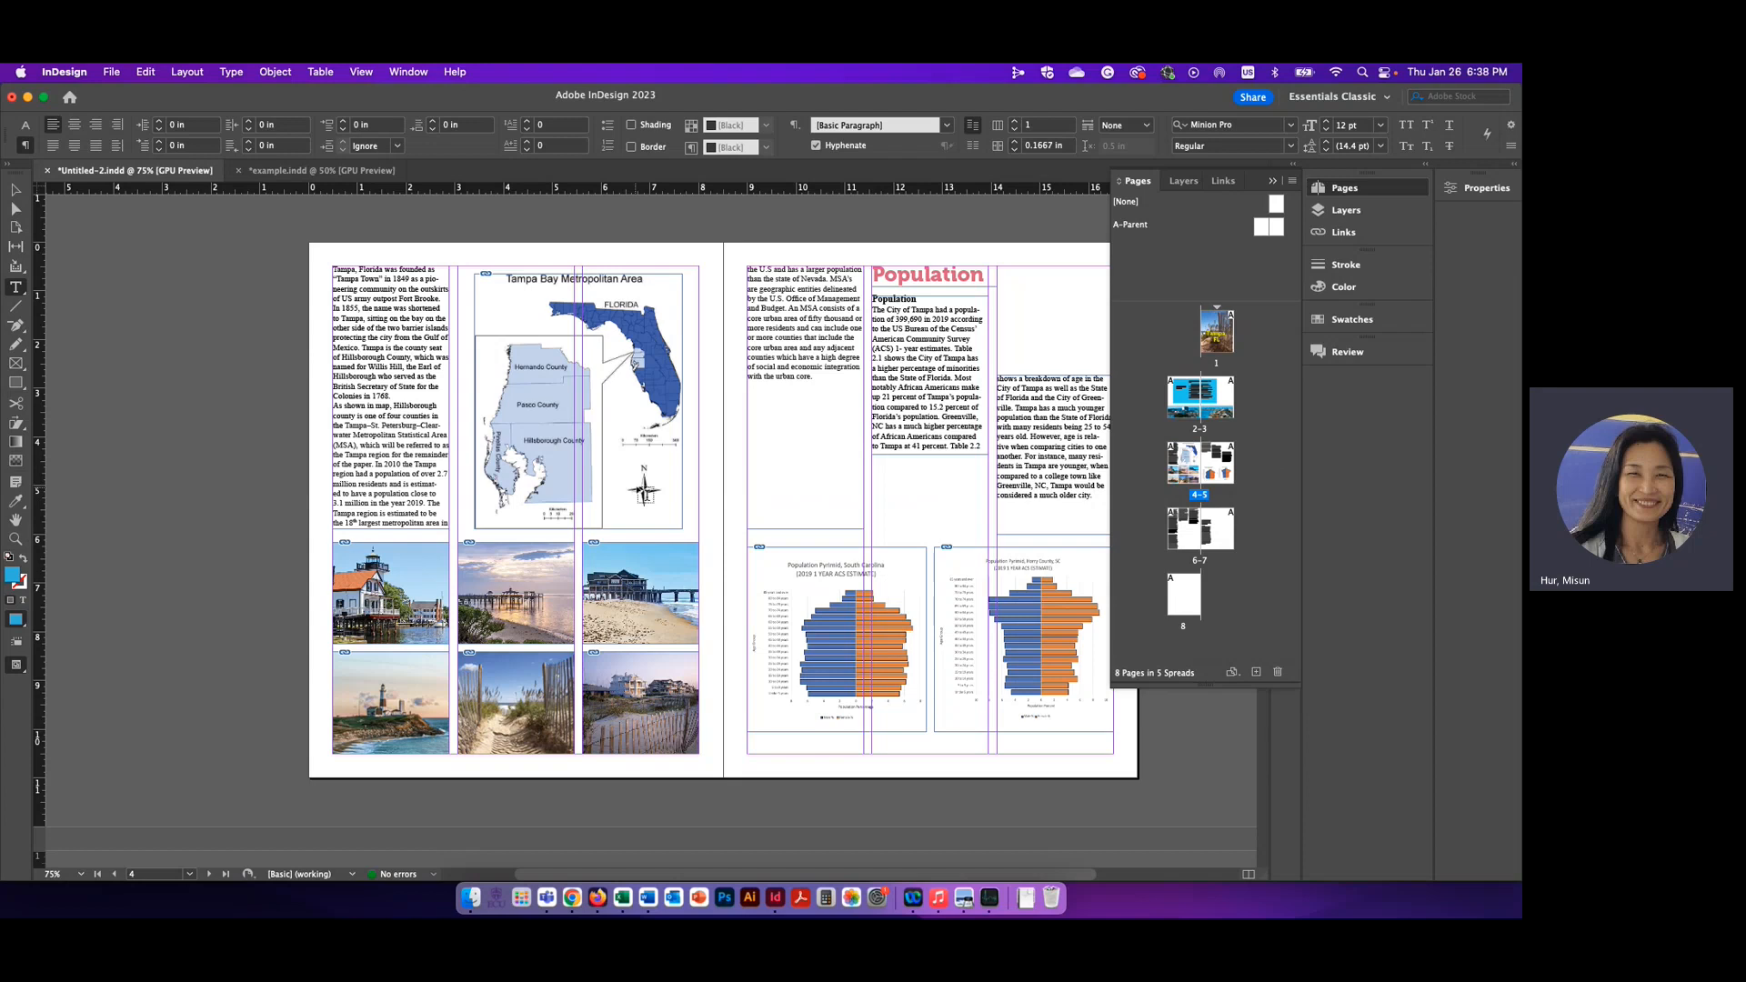
{"action": "double_click", "coordinate": [1263, 228]}
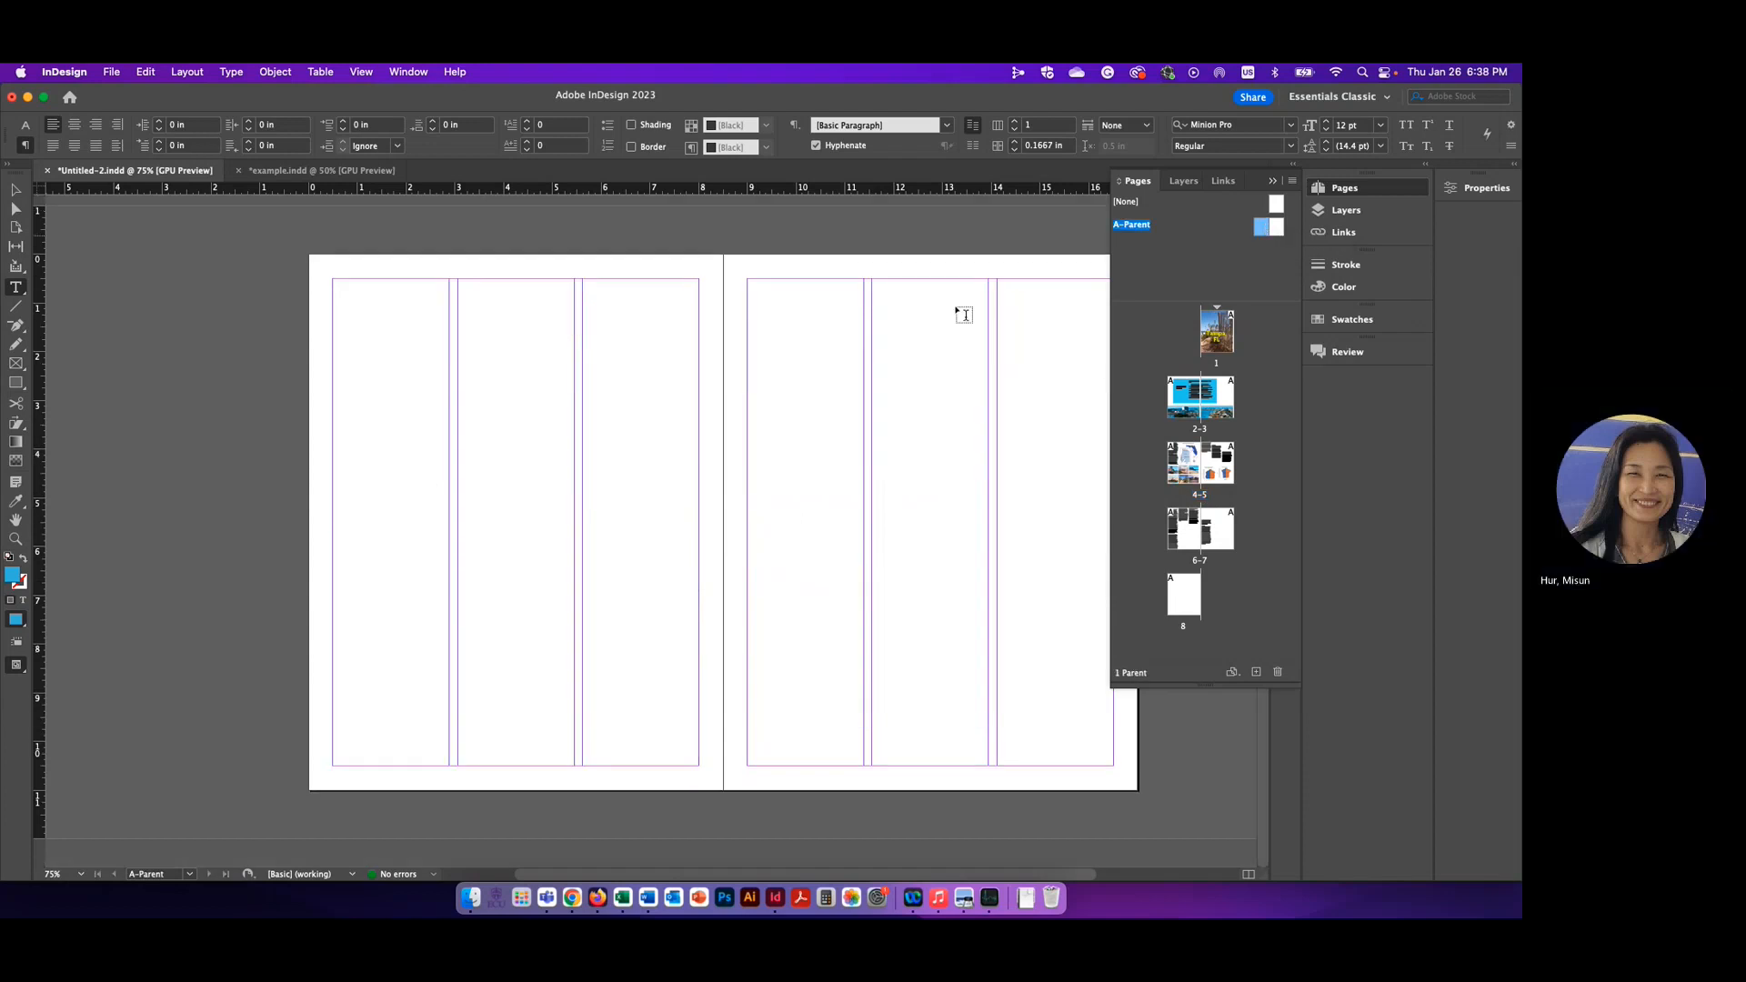
{"action": "scroll", "coordinate": [788, 554], "scroll_direction": "left", "scroll_amount": 2}
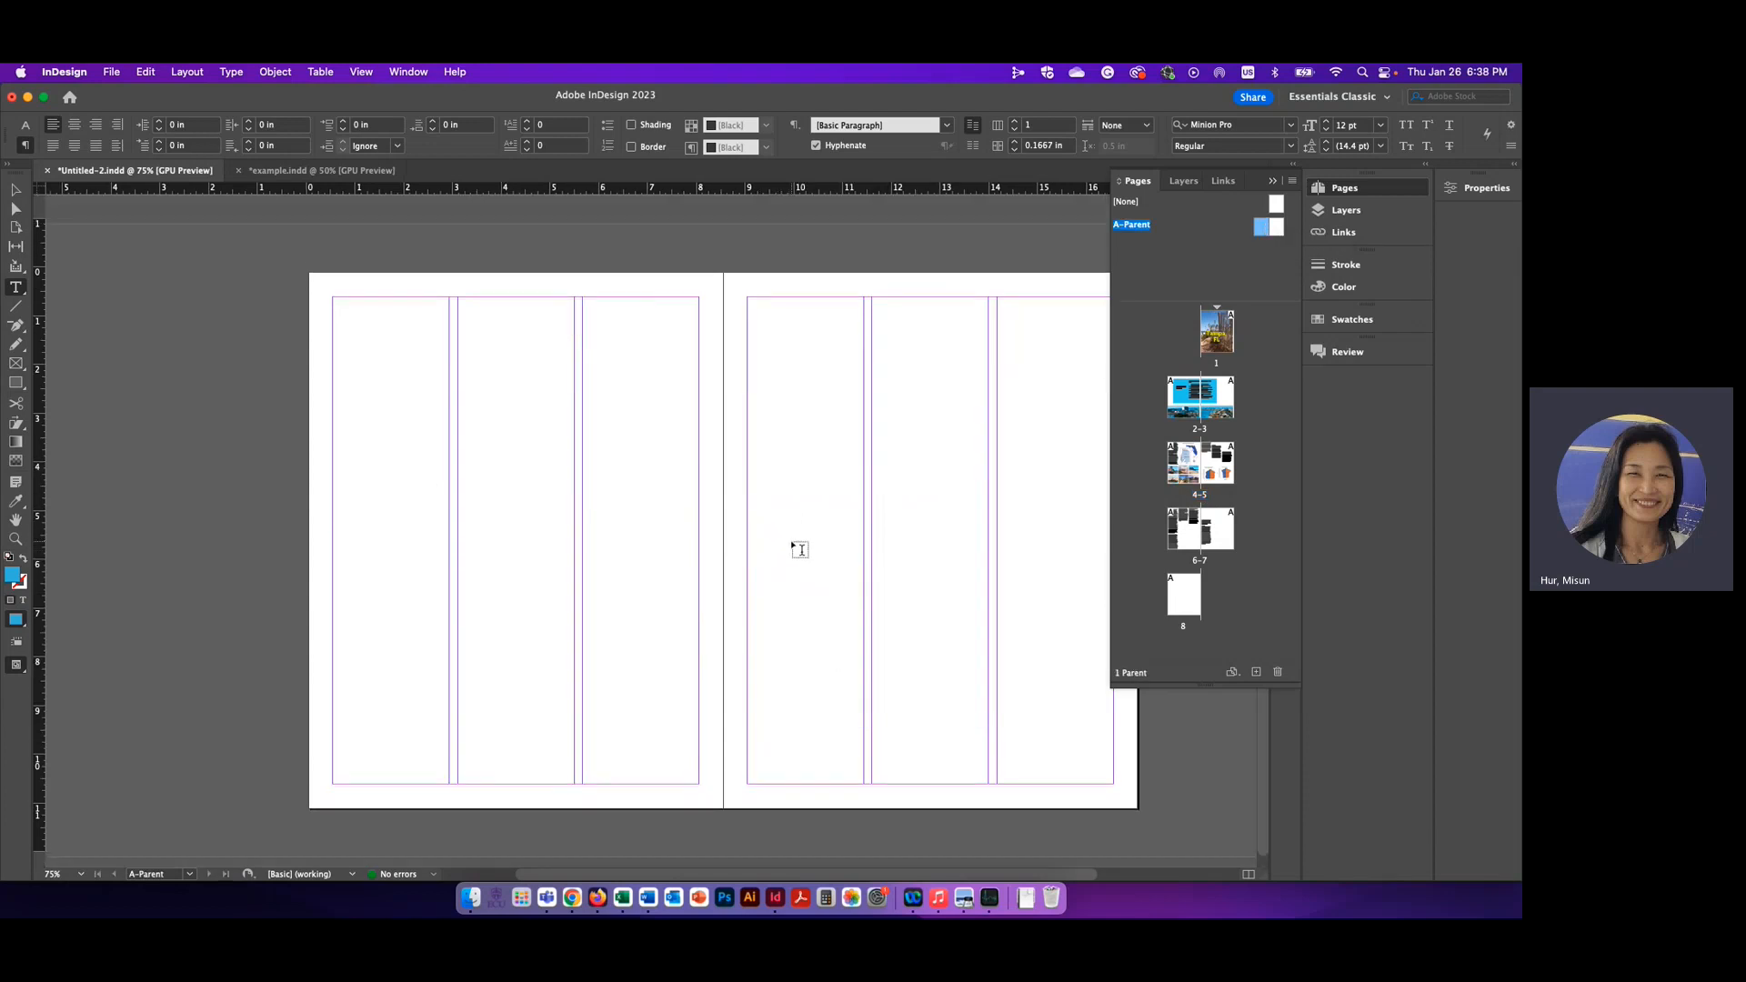
{"action": "scroll", "coordinate": [805, 541], "scroll_direction": "right", "scroll_amount": 4}
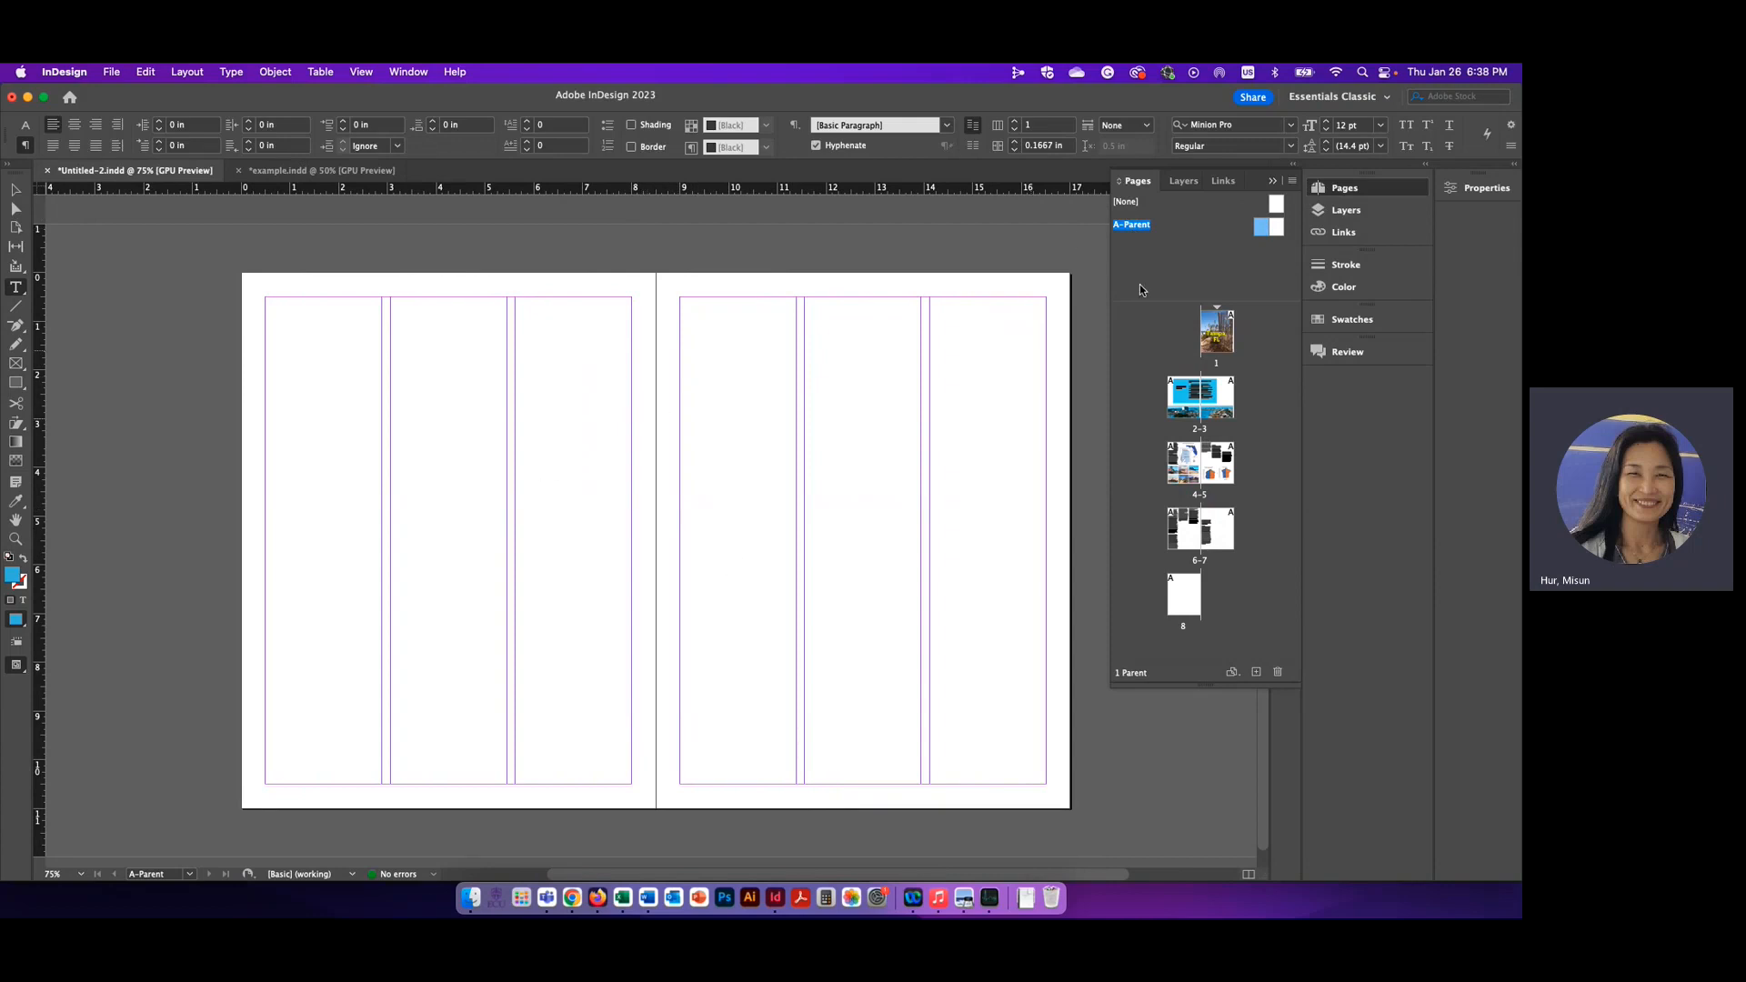
{"action": "key", "text": "super+0"}
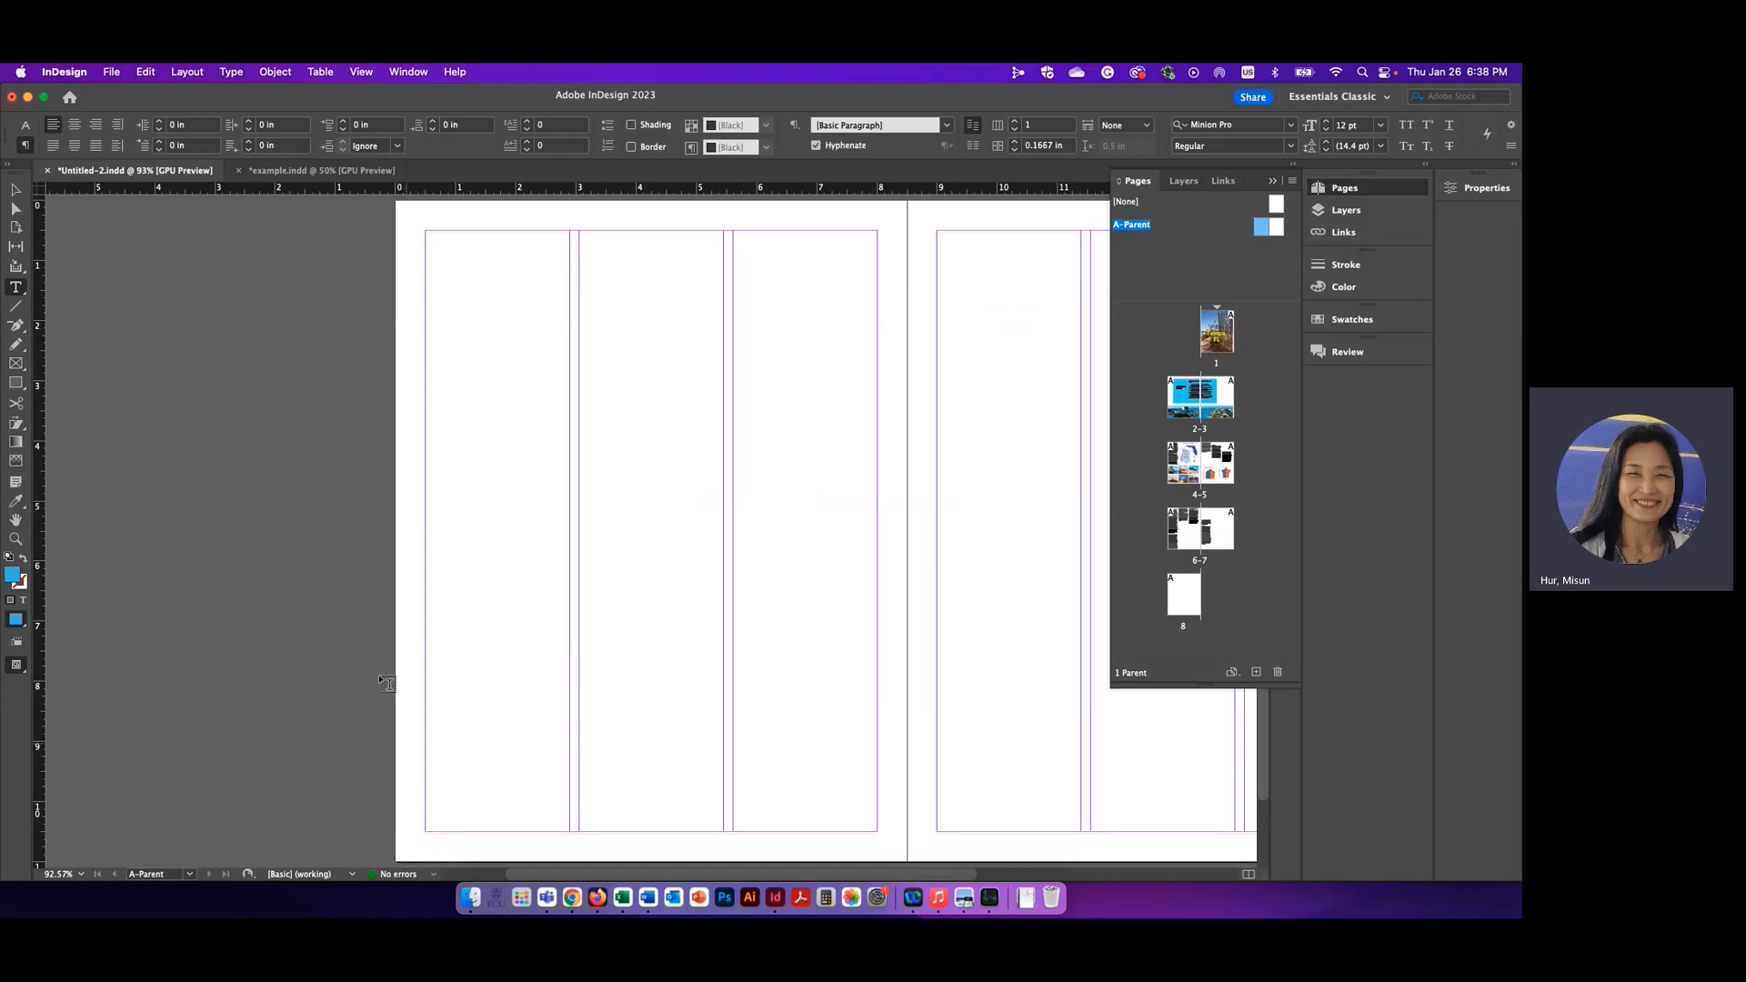
Examine the page number and "City of Tampa, FL" footer on page 4 of example.indd up close
{"action": "left_click", "coordinate": [321, 173]}
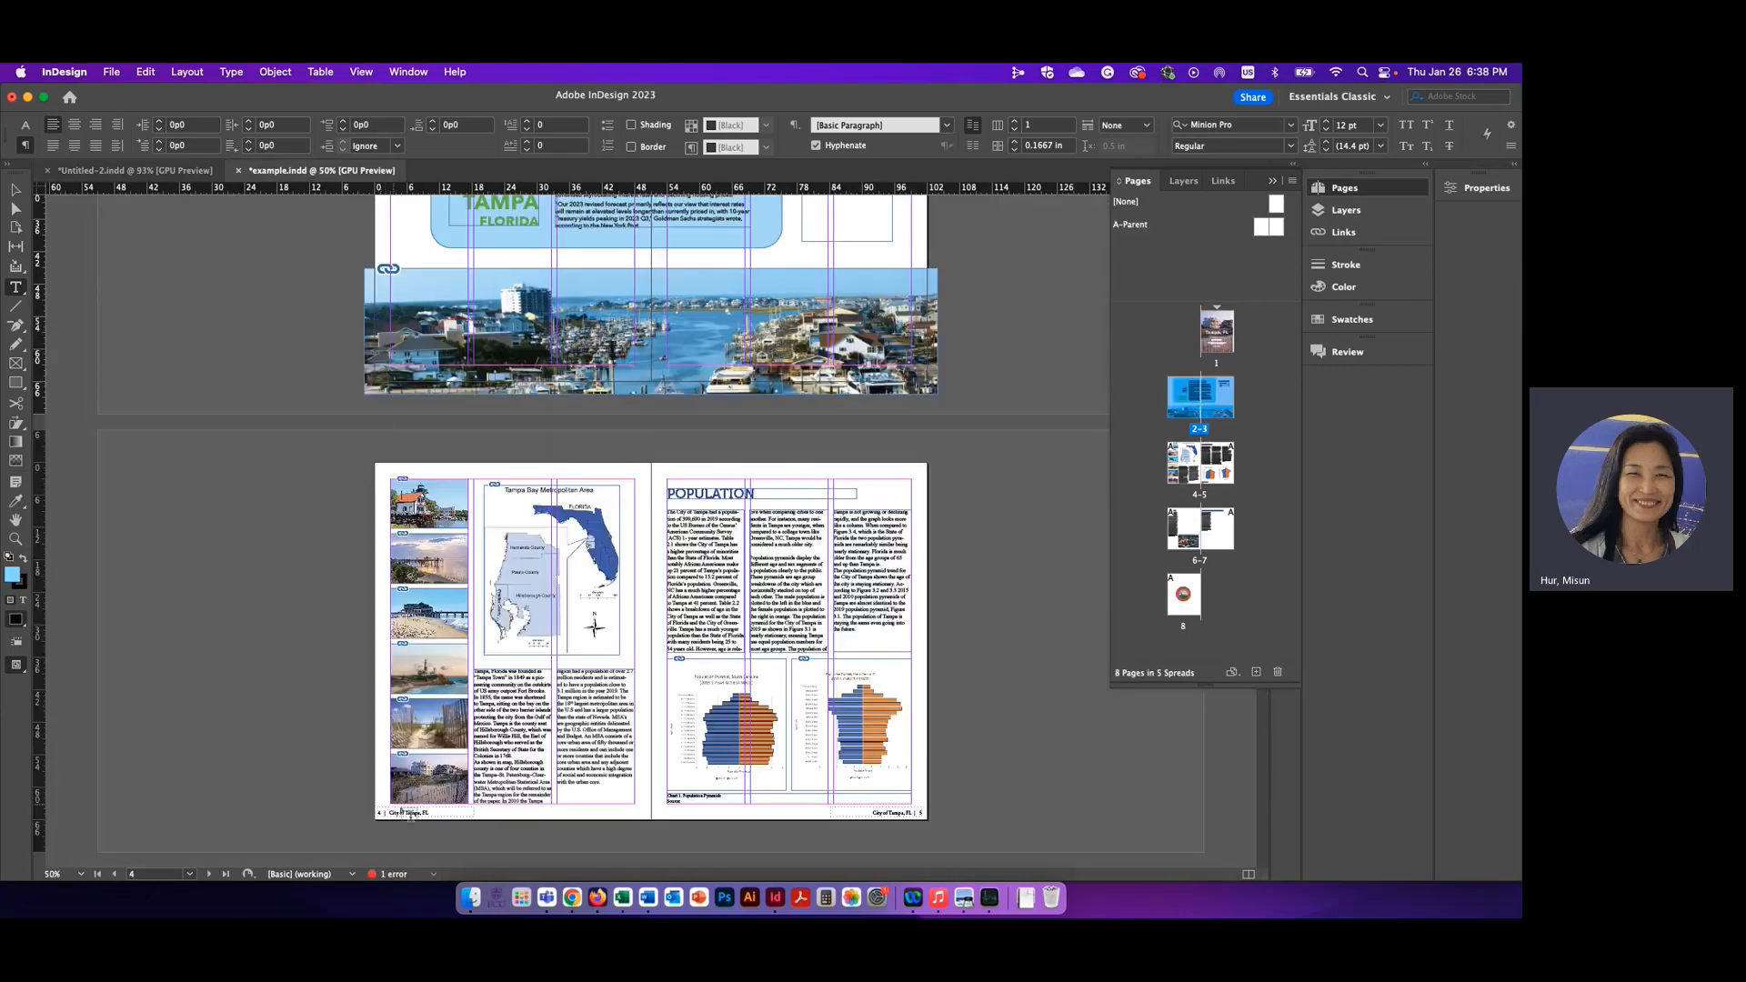
{"action": "left_click", "coordinate": [15, 189]}
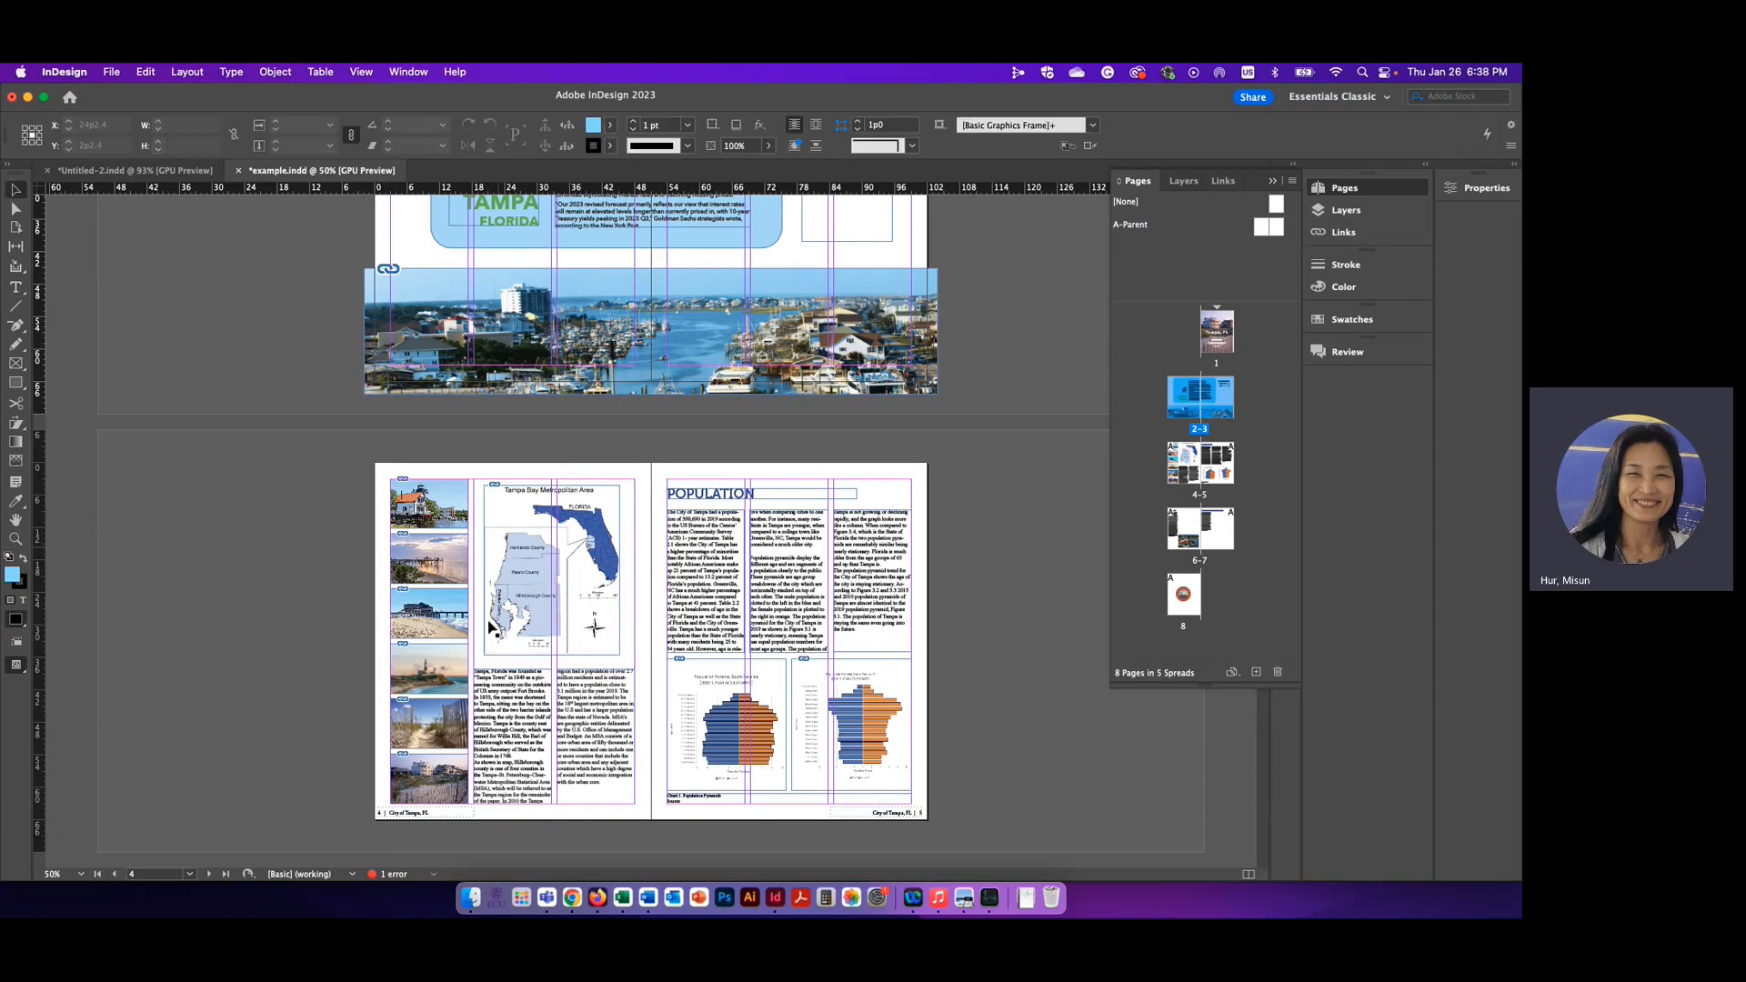
{"action": "left_click", "coordinate": [434, 812]}
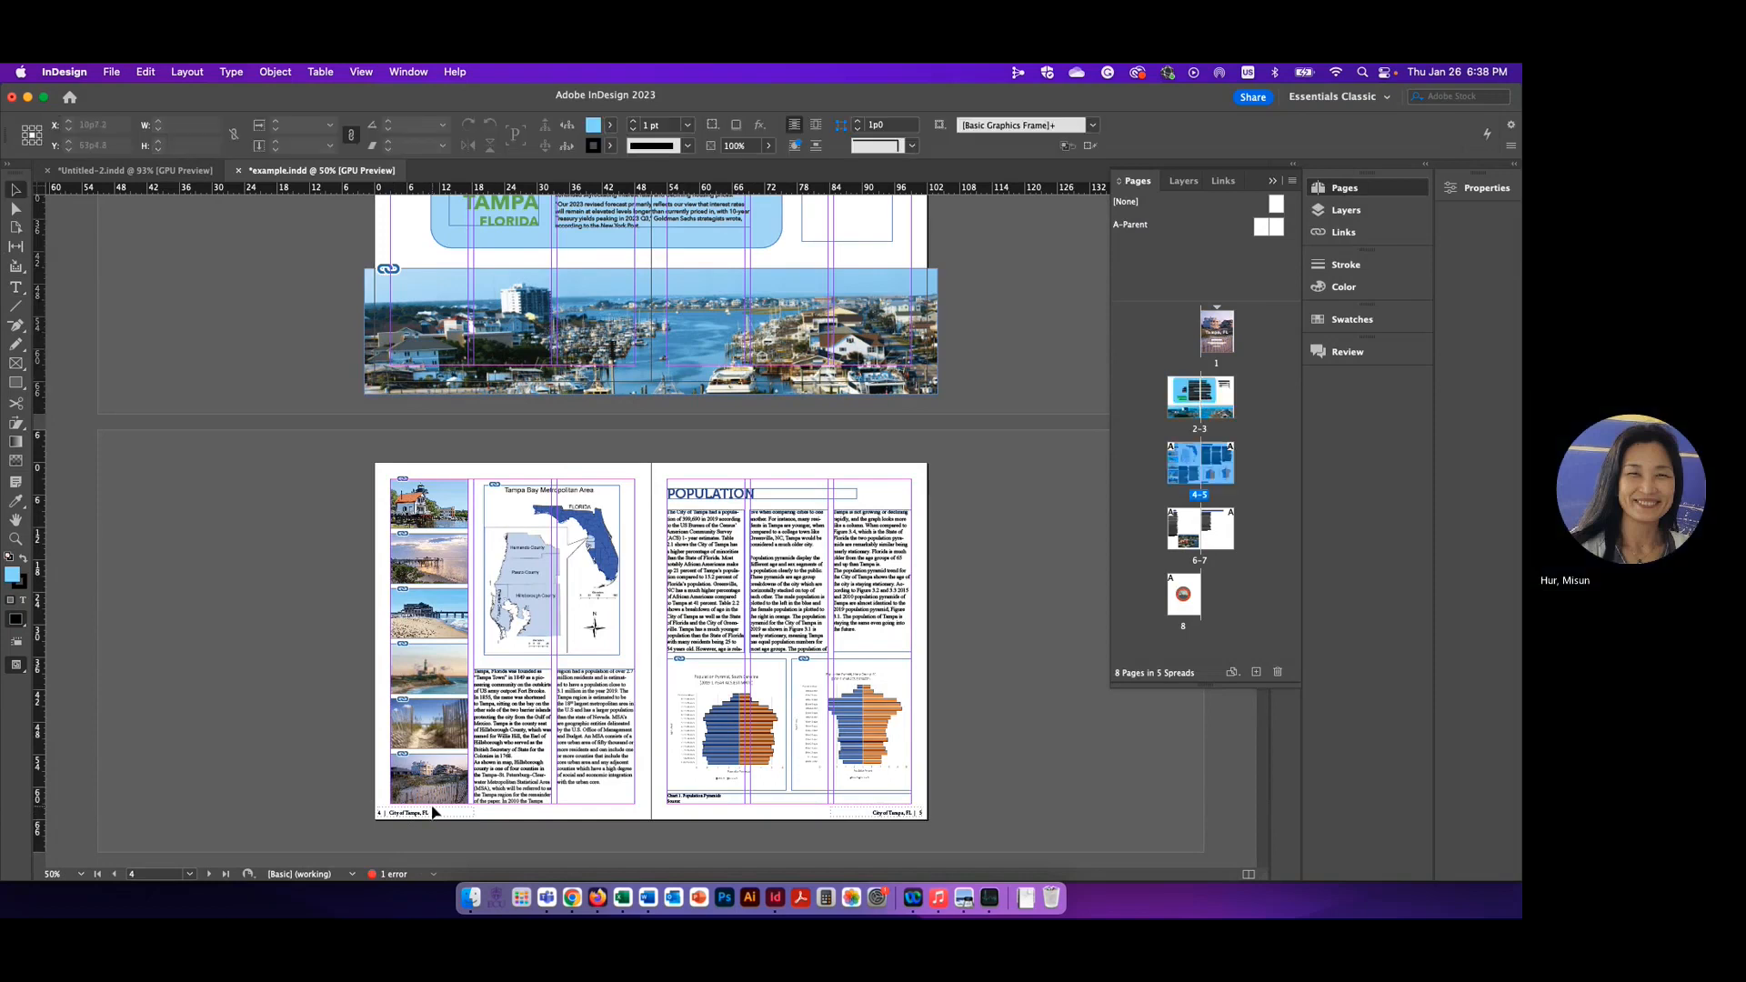
{"action": "key", "text": "super+equal"}
{"action": "key", "text": "super+equal"}
{"action": "key", "text": "super+equal"}
{"action": "key", "text": "super+equal"}
{"action": "scroll", "coordinate": [492, 707], "scroll_direction": "down", "scroll_amount": 2}
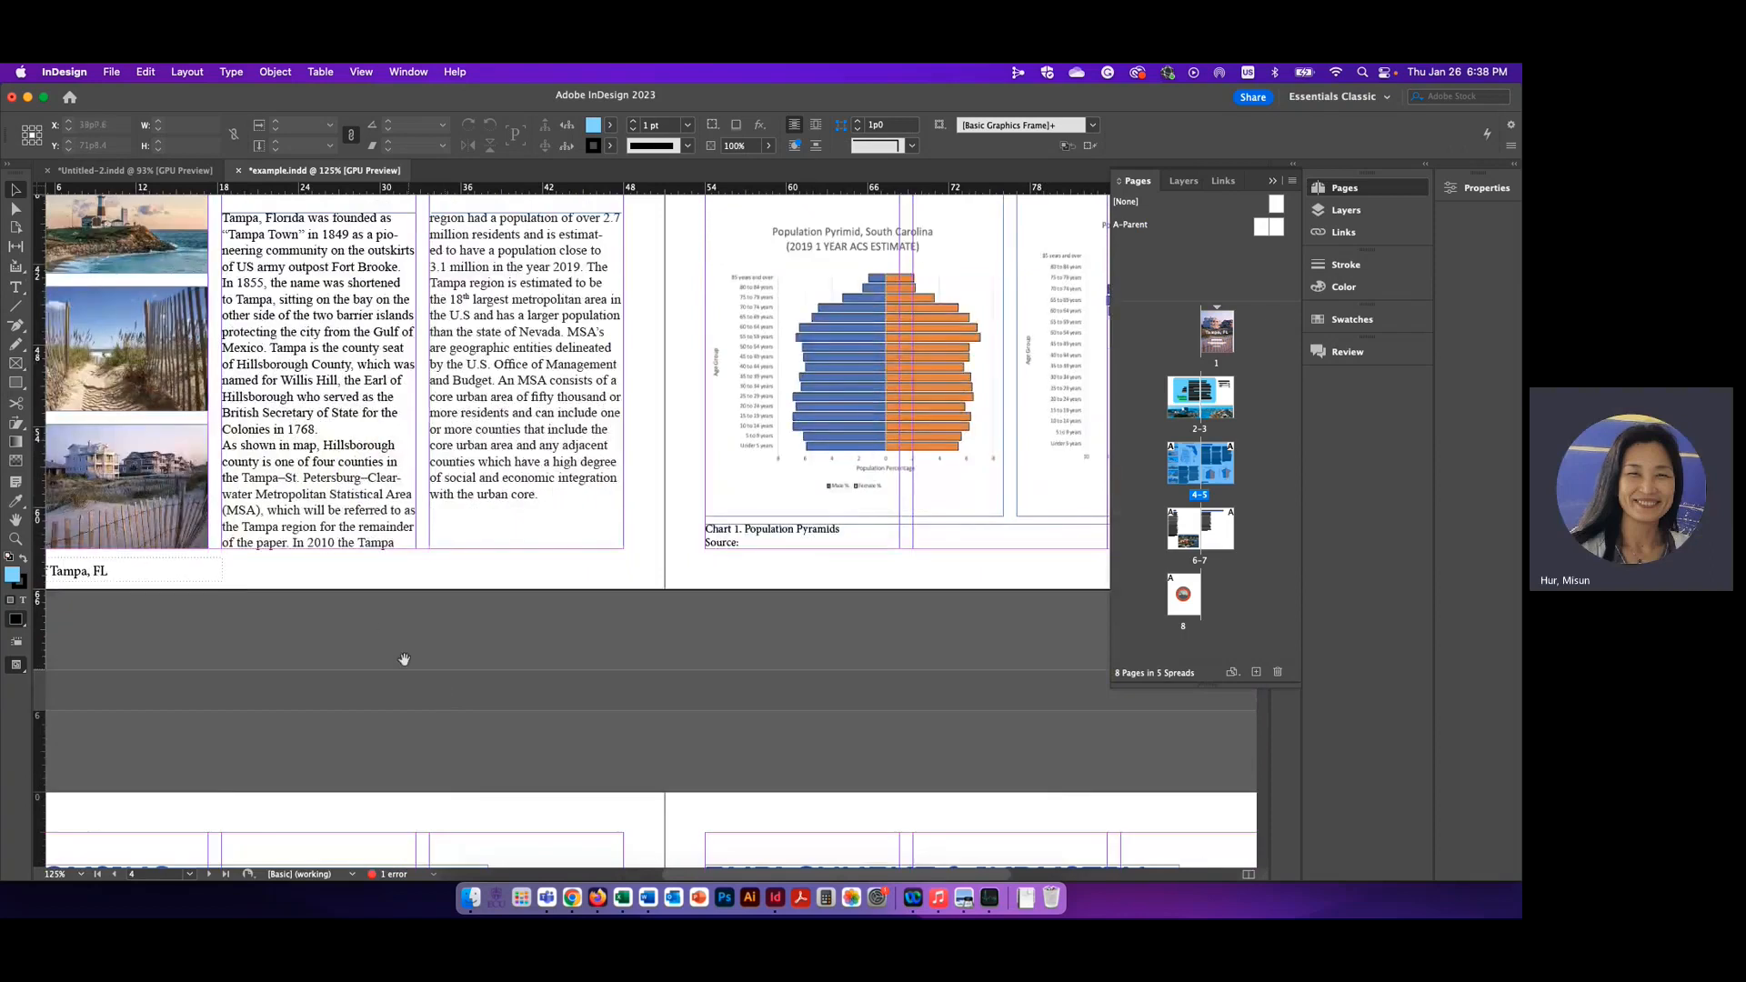
{"action": "scroll", "coordinate": [402, 659], "scroll_direction": "left", "scroll_amount": 5}
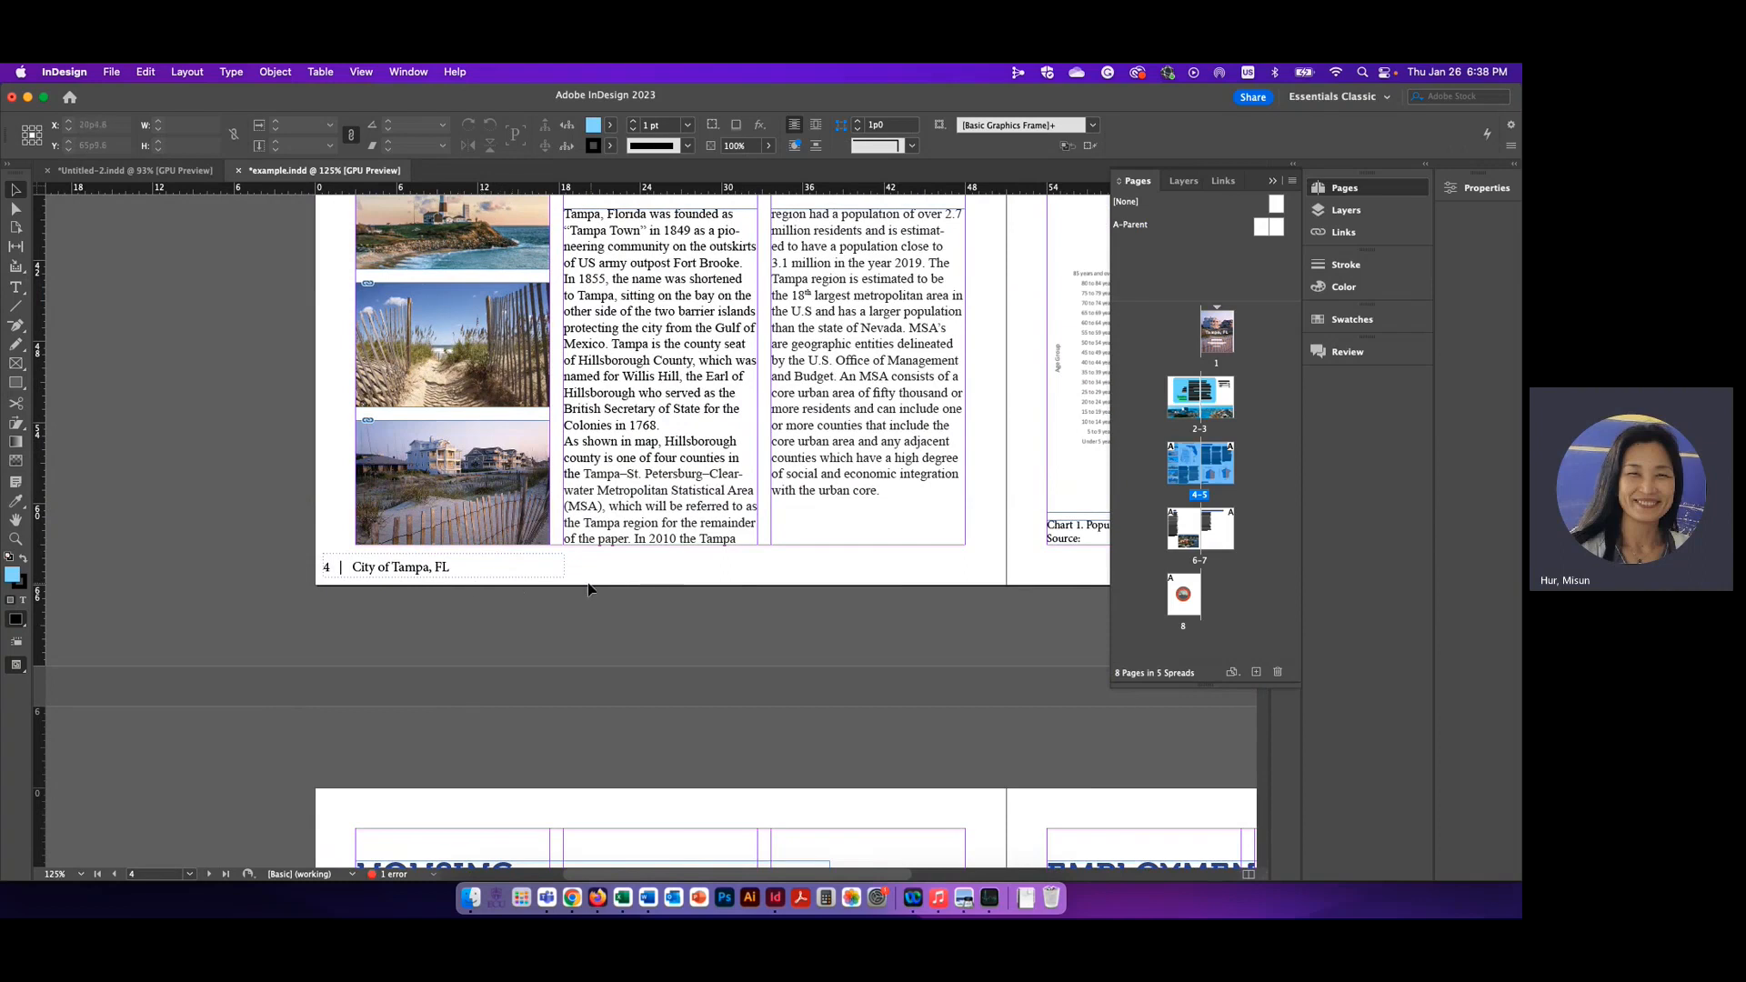
Return to Untitled-2.indd and draw a text frame about 3.42 by 0.38 in below the bottom margin of A-Parent's left page
{"action": "left_click", "coordinate": [151, 171]}
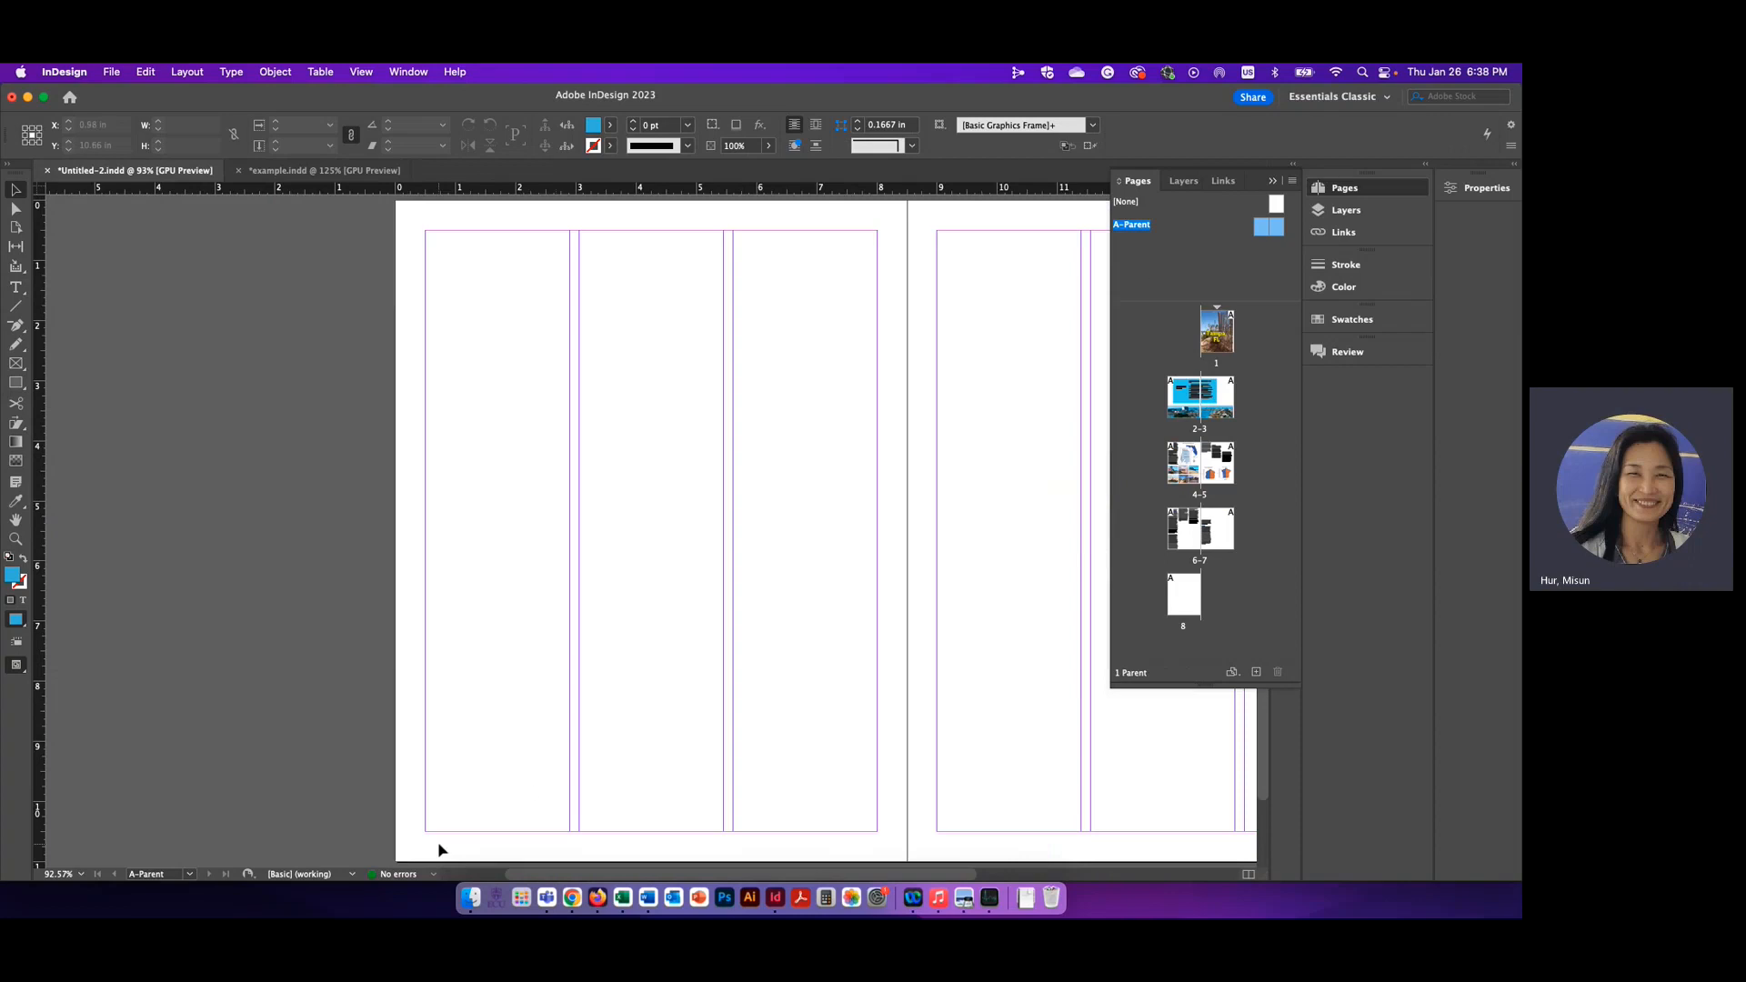
{"action": "left_click", "coordinate": [17, 290]}
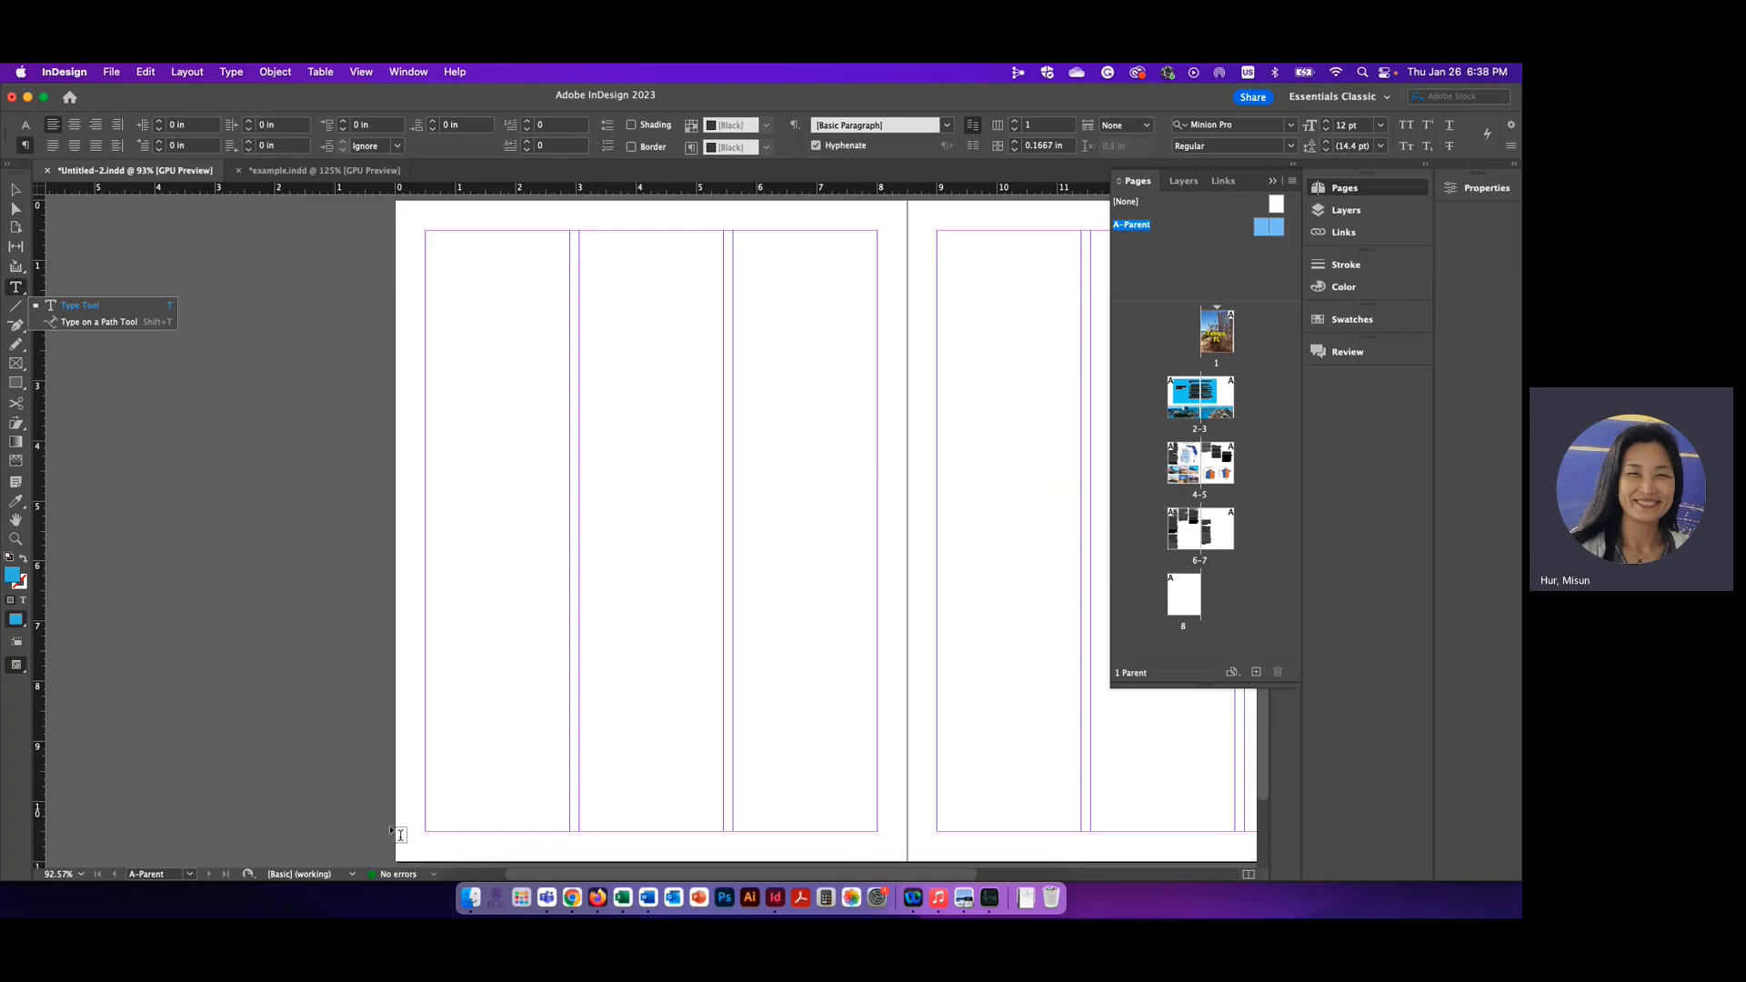
{"action": "left_click", "coordinate": [21, 288]}
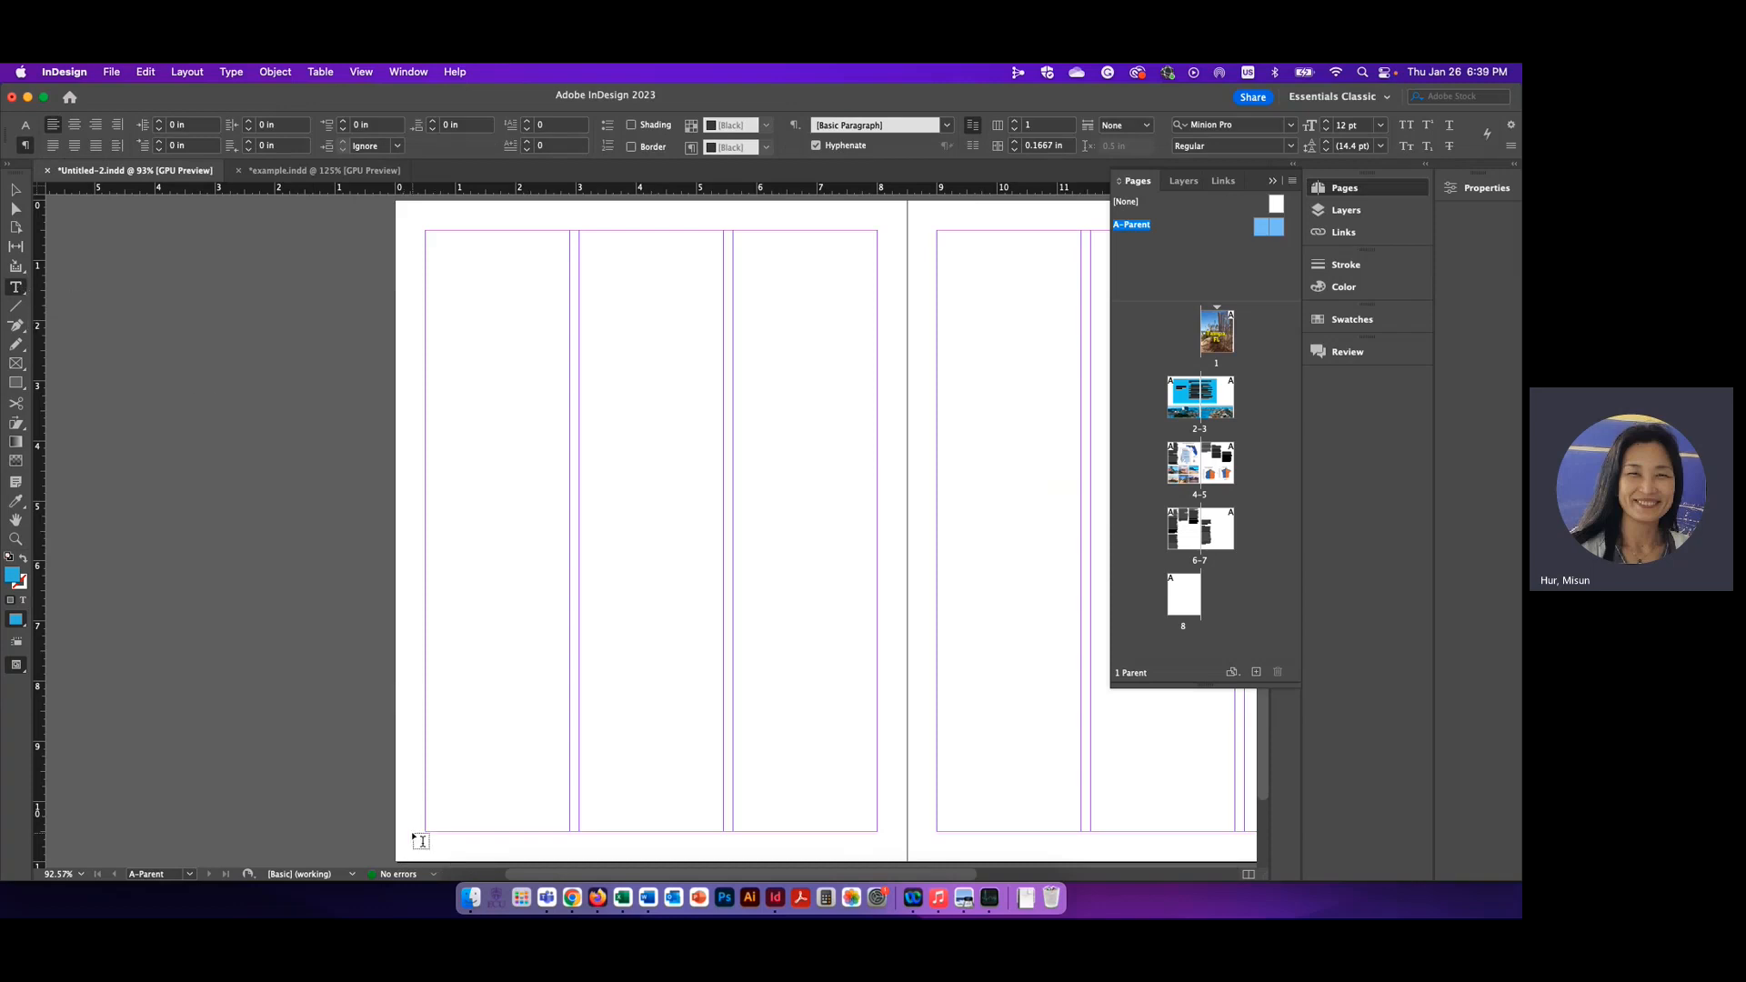
{"action": "left_click_drag", "start_coordinate": [401, 834], "coordinate": [489, 849]}
{"action": "left_click_drag", "start_coordinate": [566, 855], "coordinate": [608, 857]}
{"action": "key", "text": "super+2"}
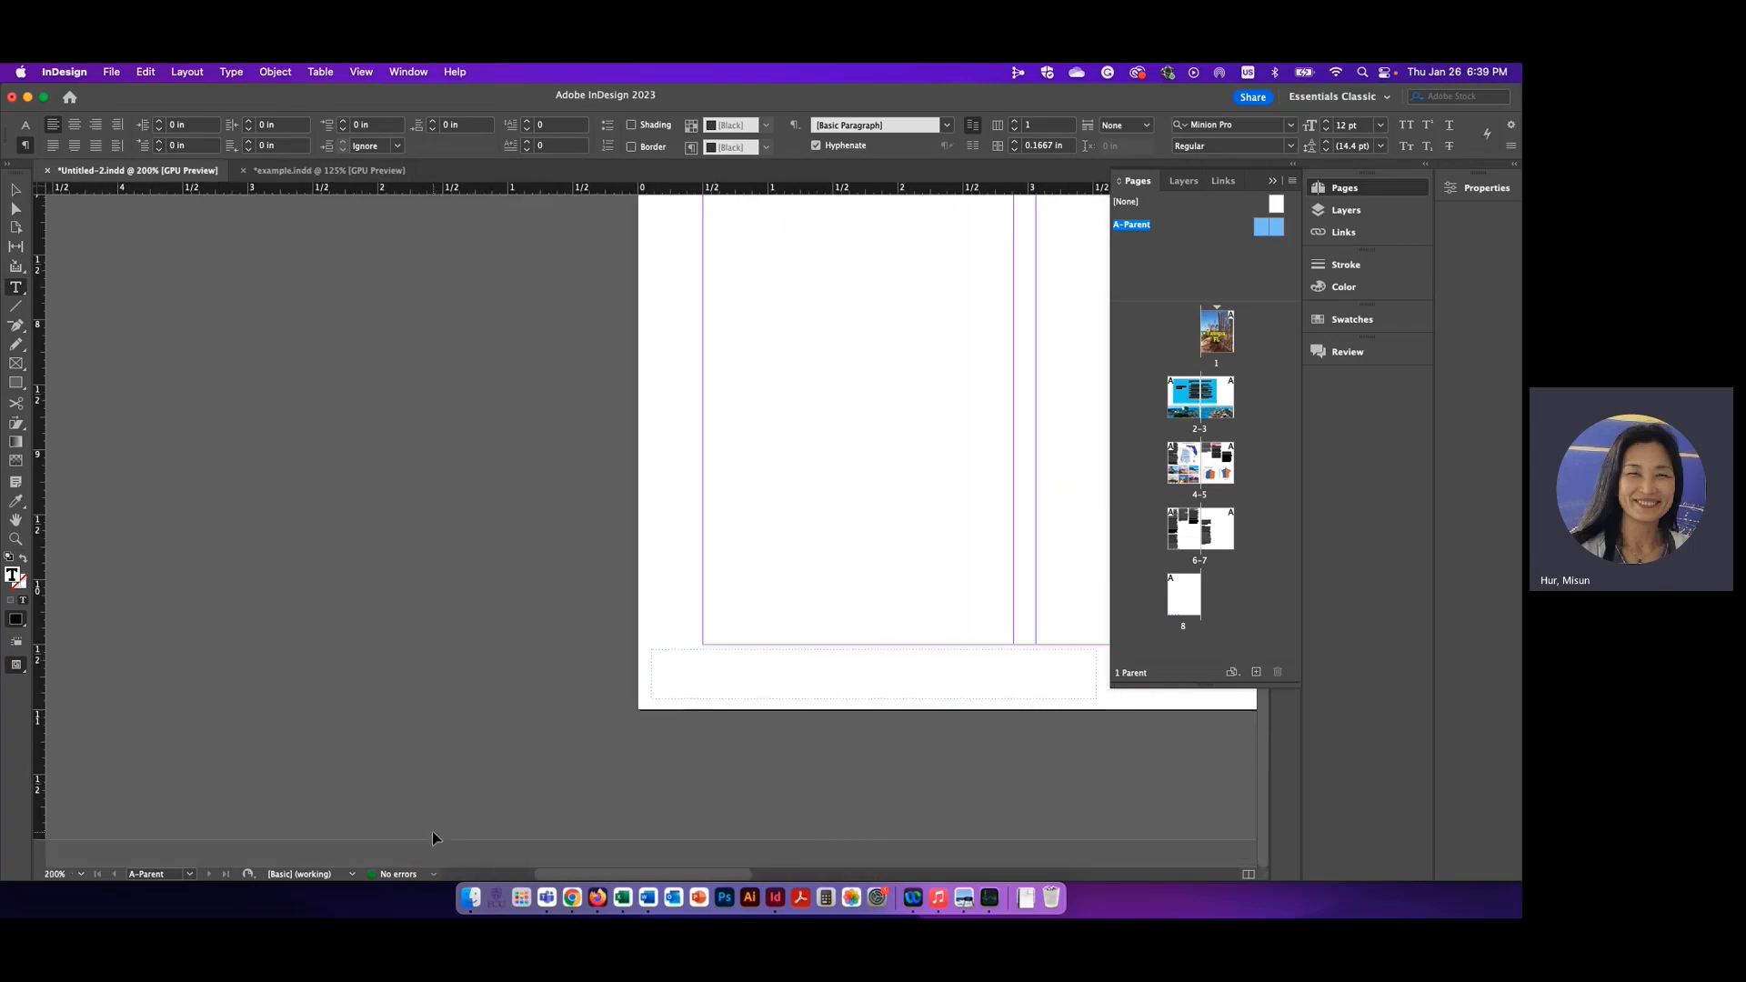
{"action": "key", "text": "super+4"}
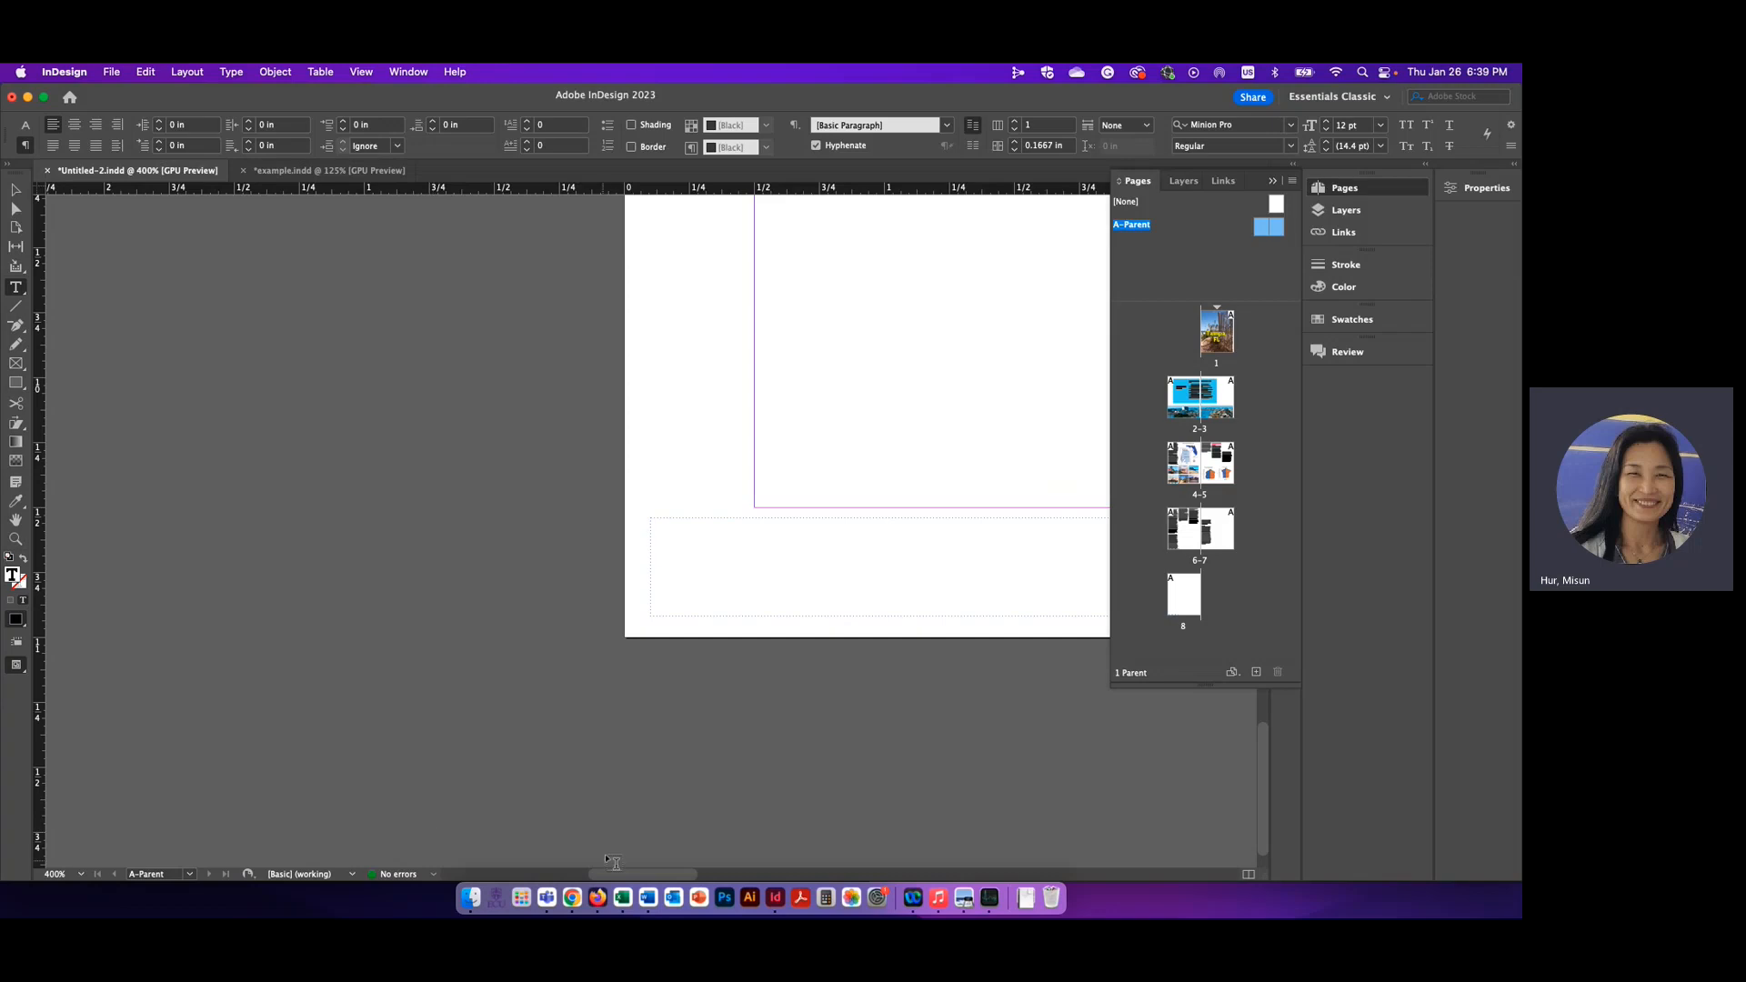
{"action": "mouse_move", "coordinate": [642, 875]}
{"action": "left_mouse_down"}
{"action": "mouse_move", "coordinate": [701, 878]}
{"action": "mouse_move", "coordinate": [666, 876]}
{"action": "left_mouse_up"}
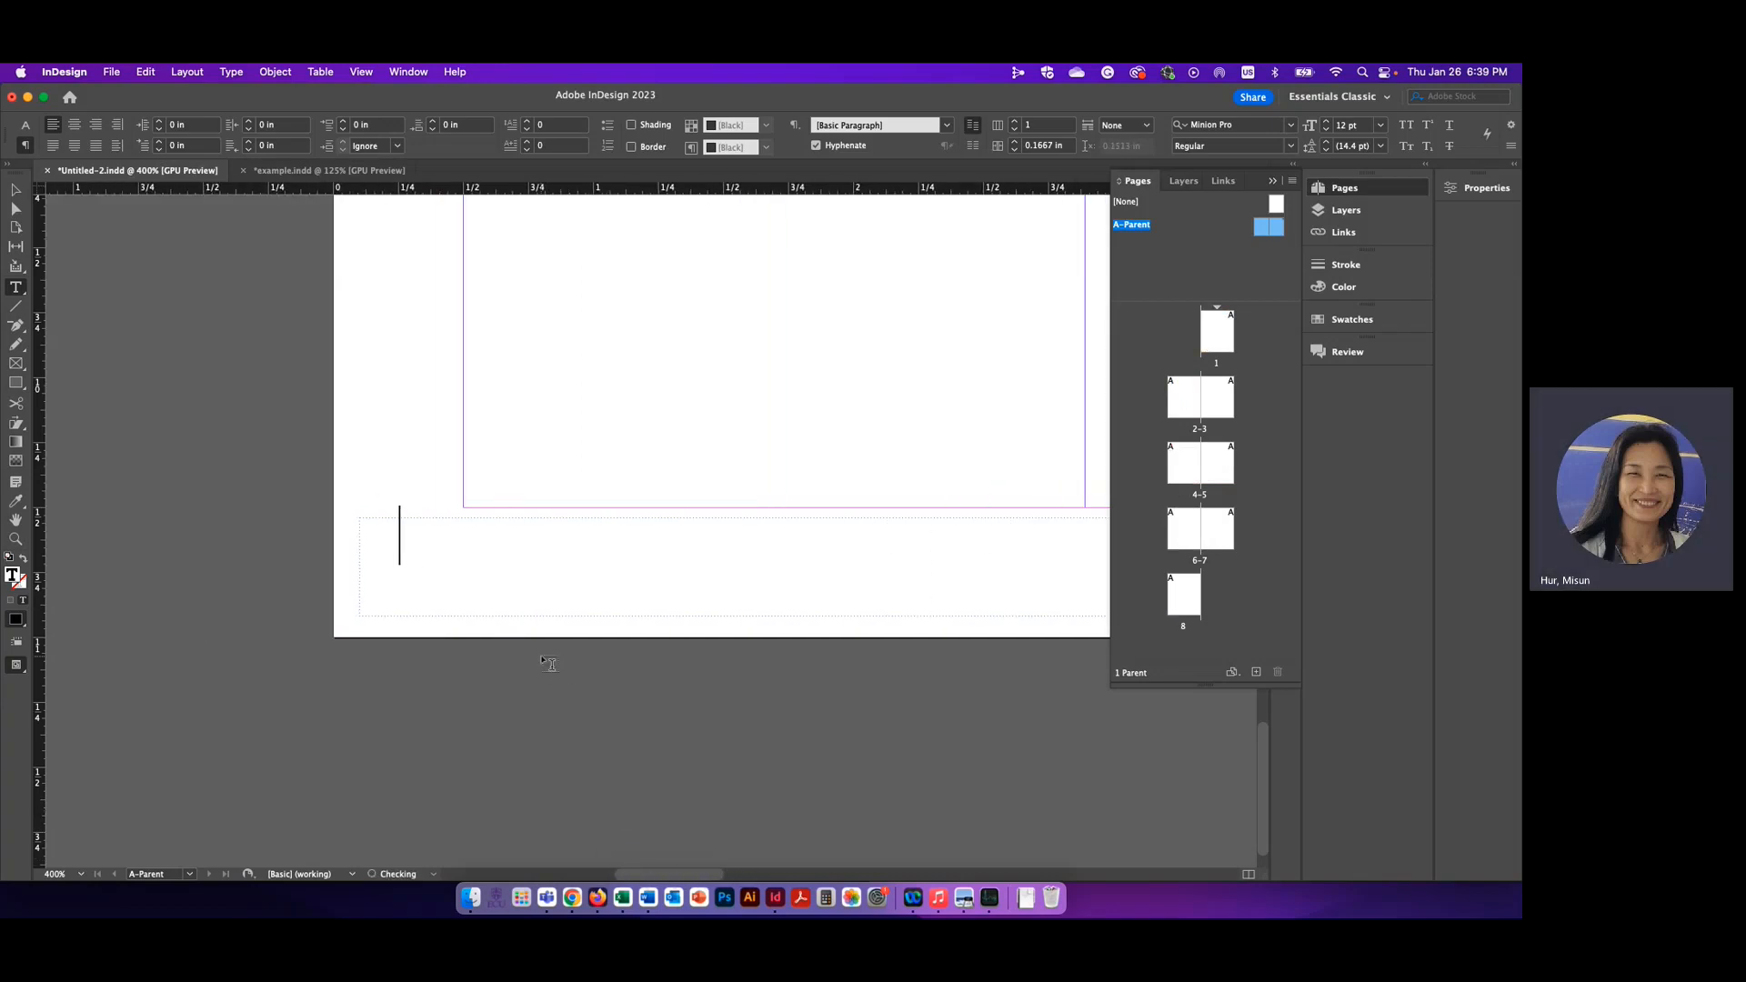
Enter a plain 1 in the A-Parent footer frame and check the footer on spreads 4-5, 6-7 and 2-3
{"action": "key", "text": "BackSpace"}
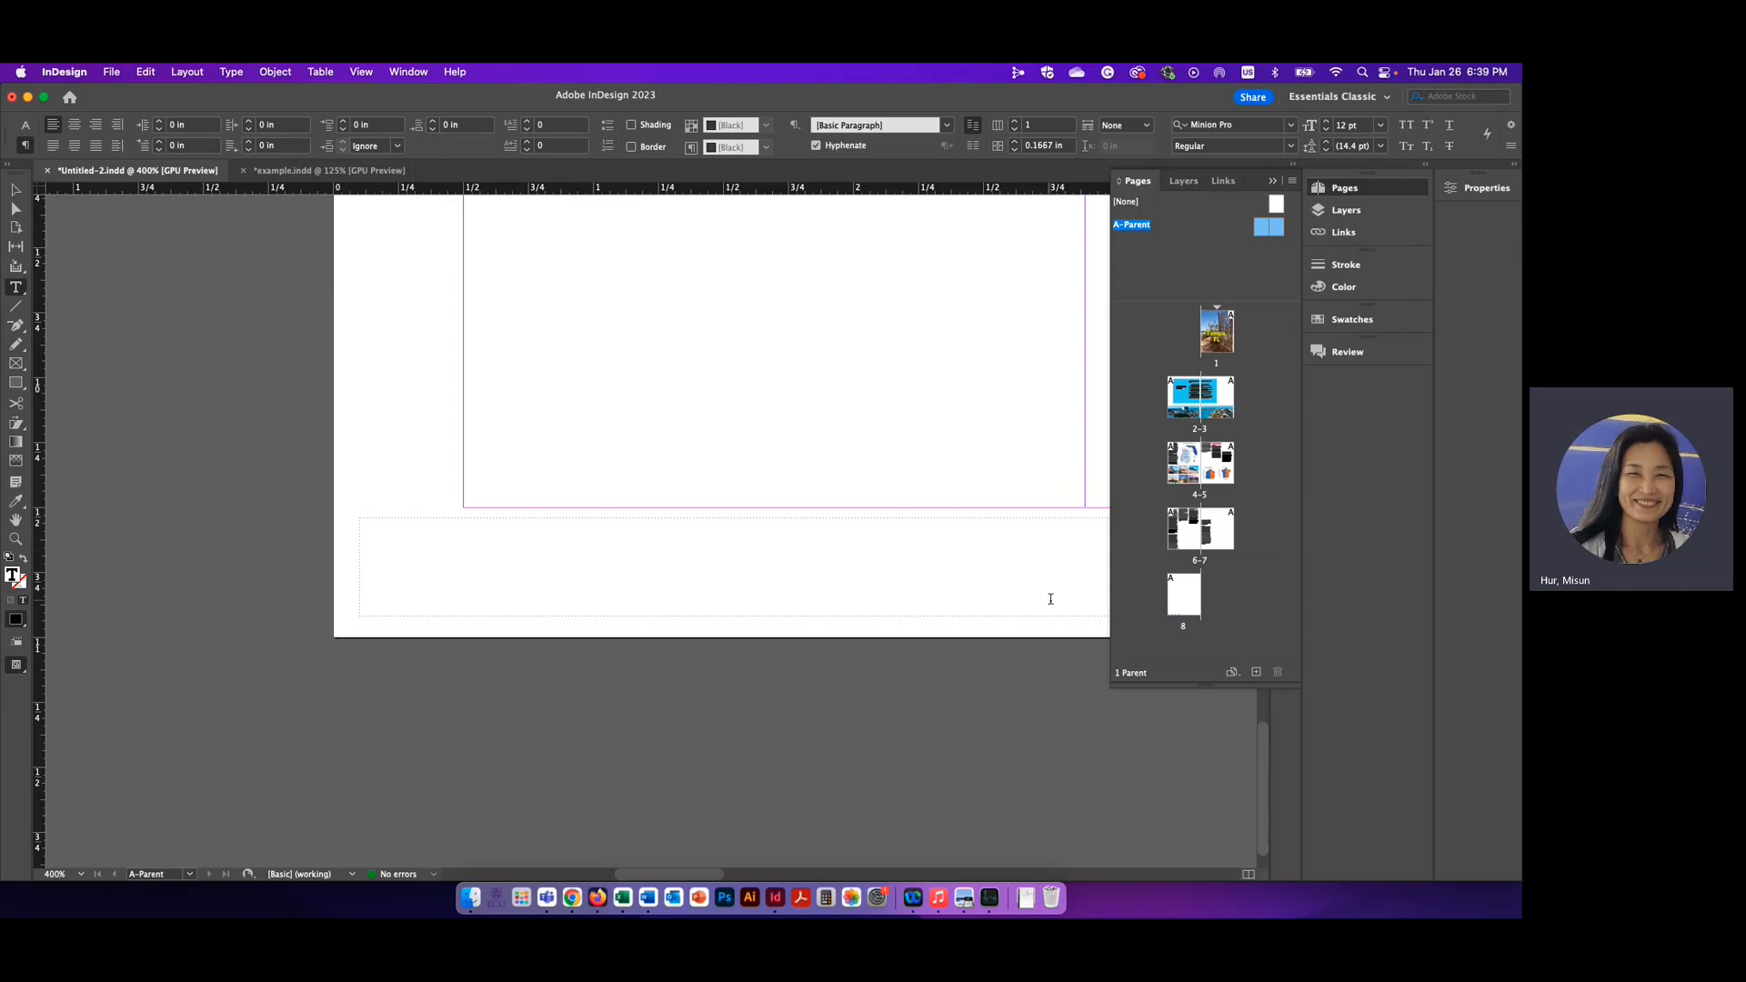
{"action": "type", "text": "1"}
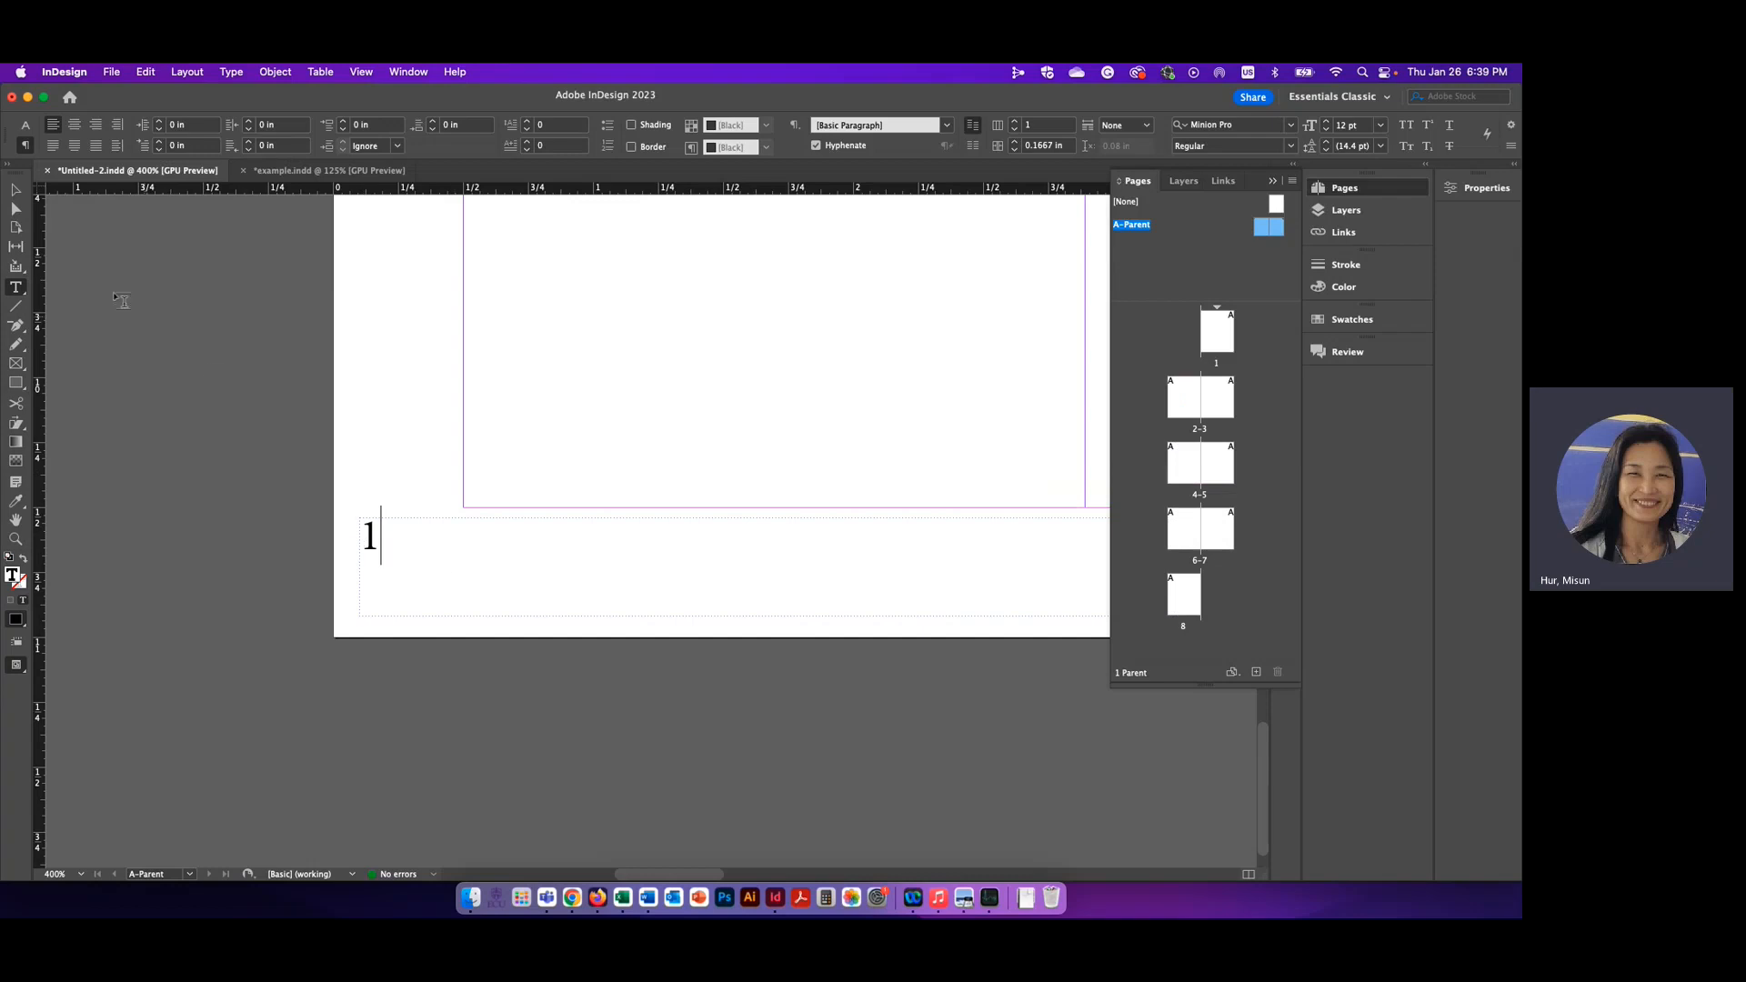
{"action": "left_click", "coordinate": [15, 189]}
{"action": "left_click", "coordinate": [178, 364]}
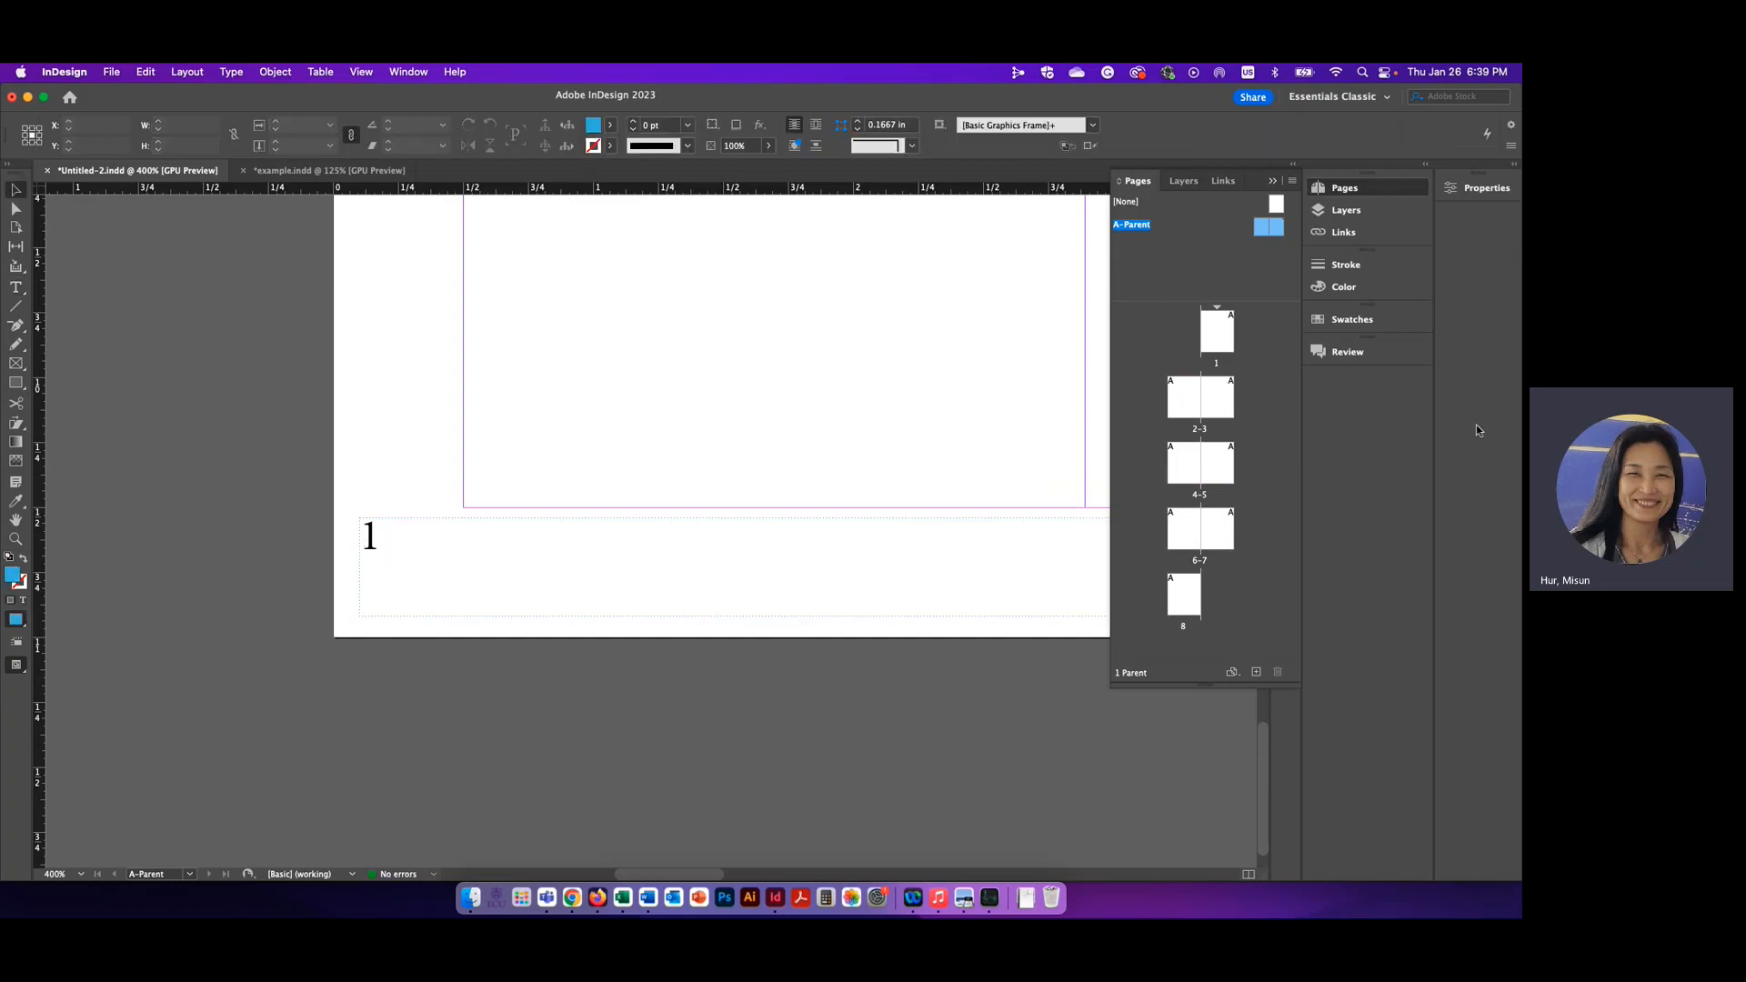
{"action": "double_click", "coordinate": [1185, 466]}
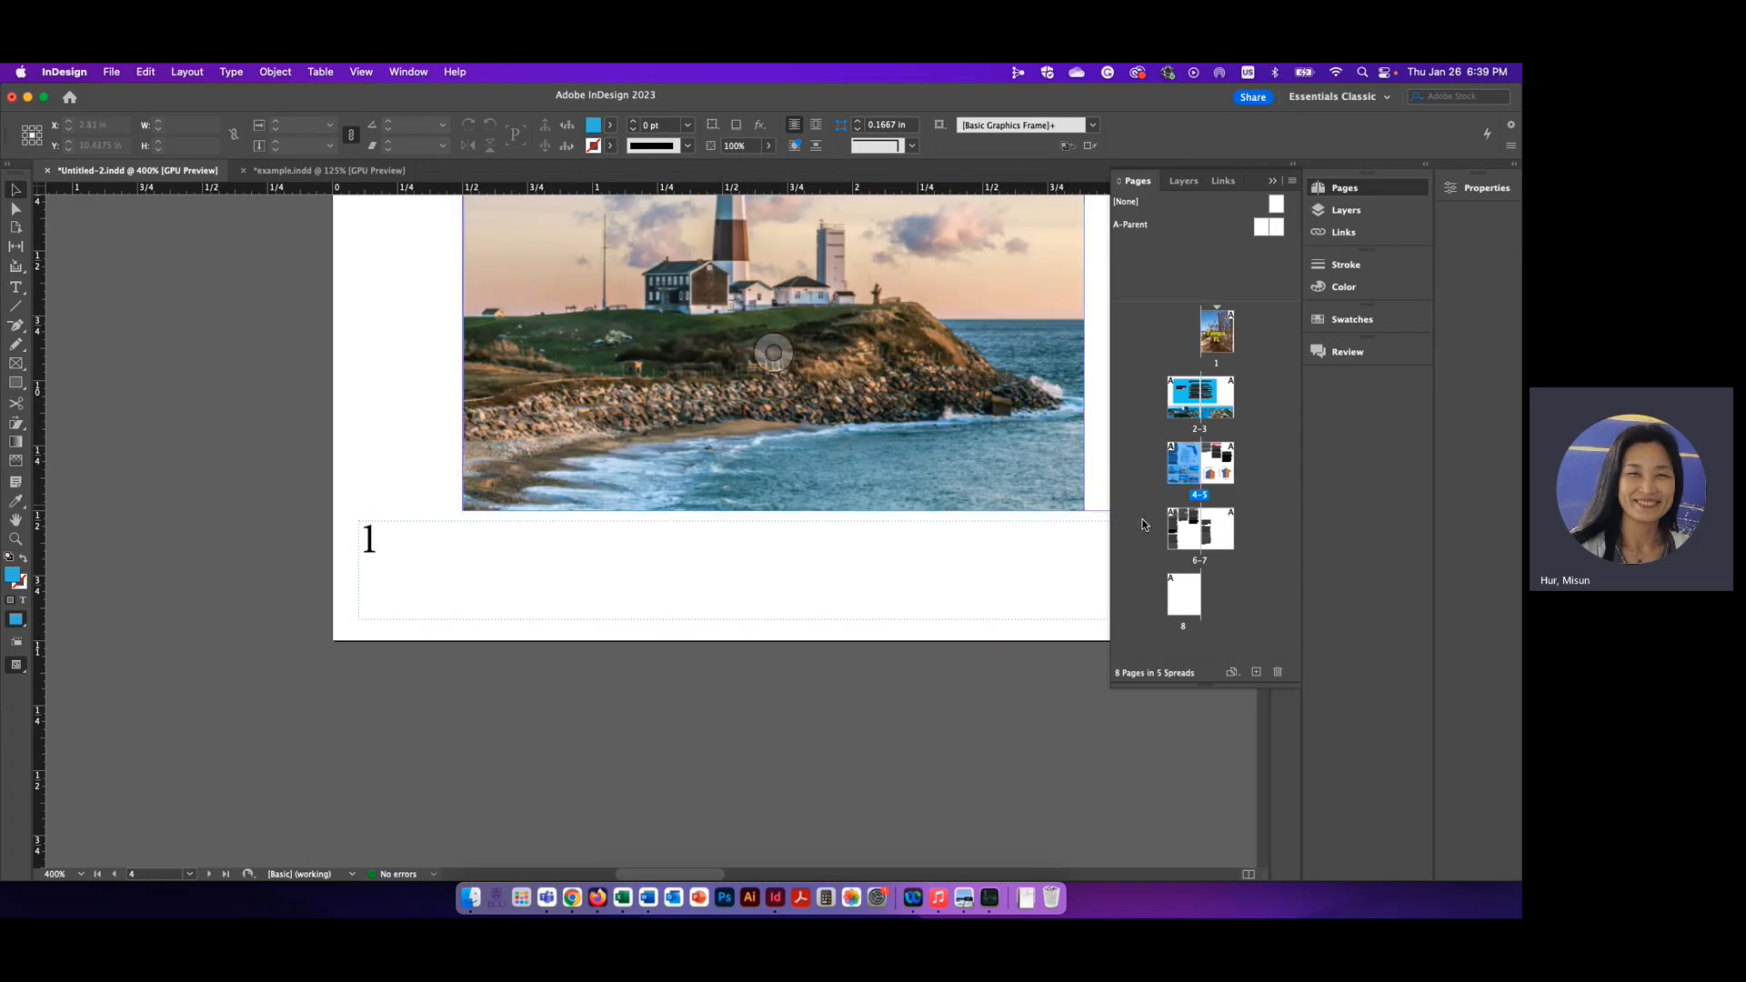
{"action": "double_click", "coordinate": [1187, 539]}
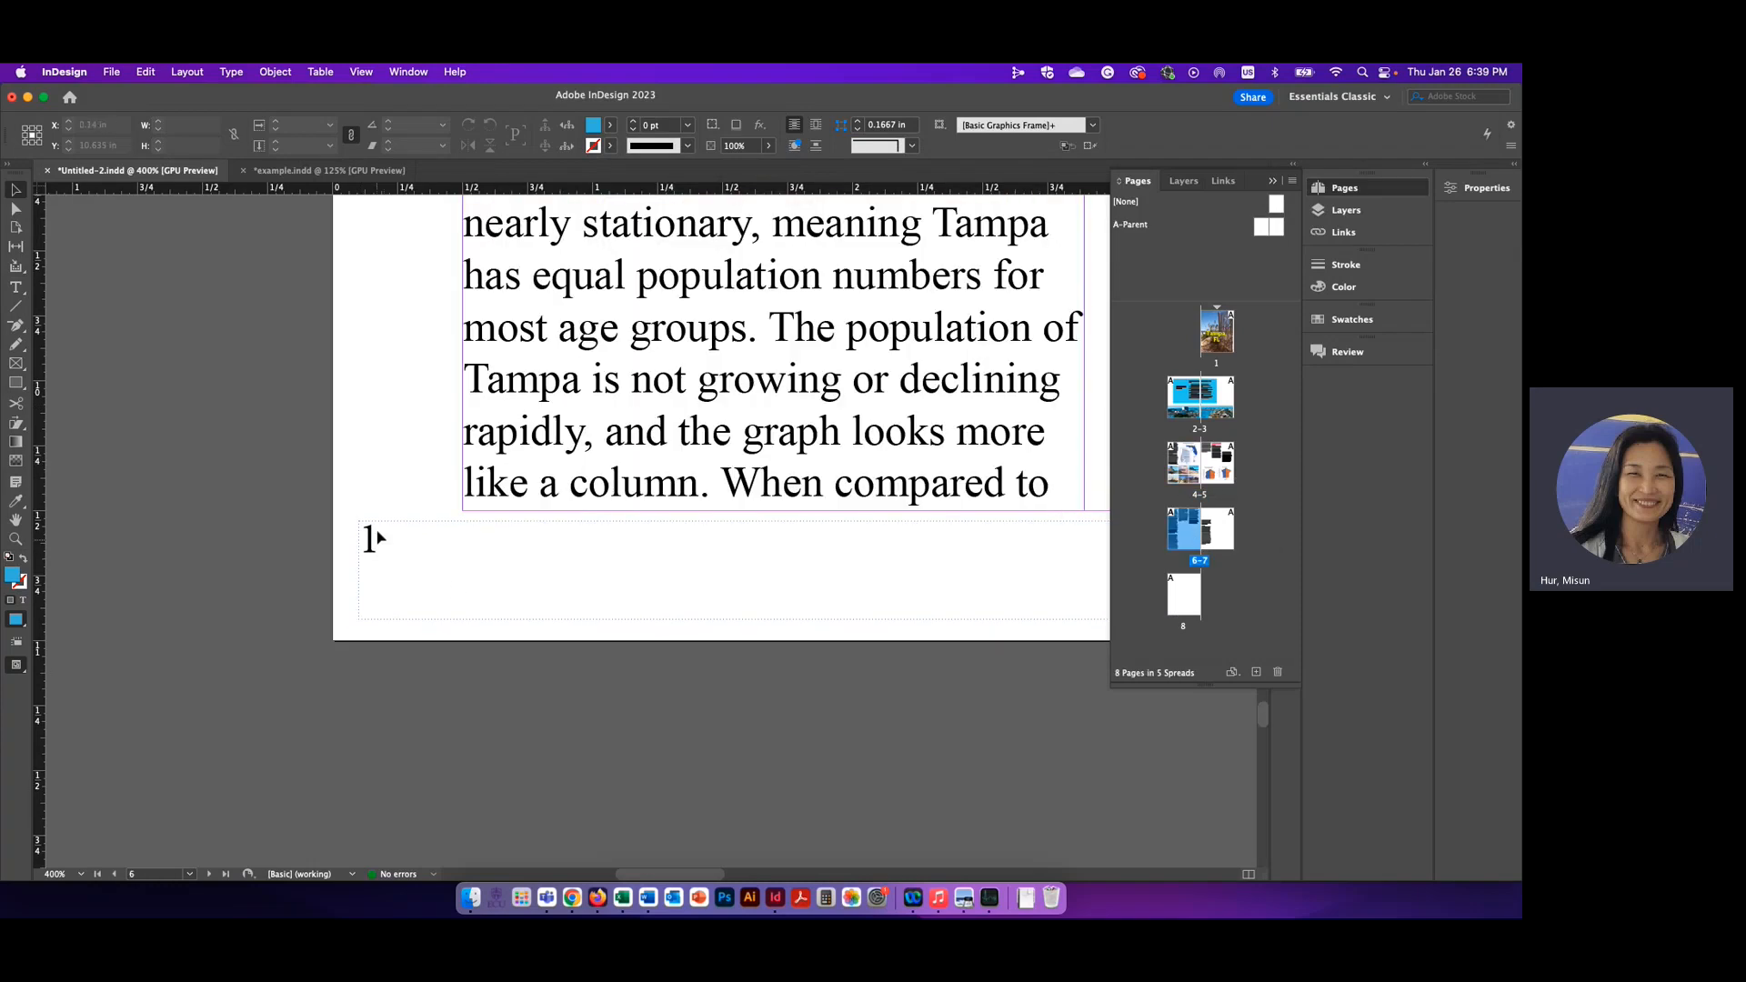
{"action": "double_click", "coordinate": [1190, 397]}
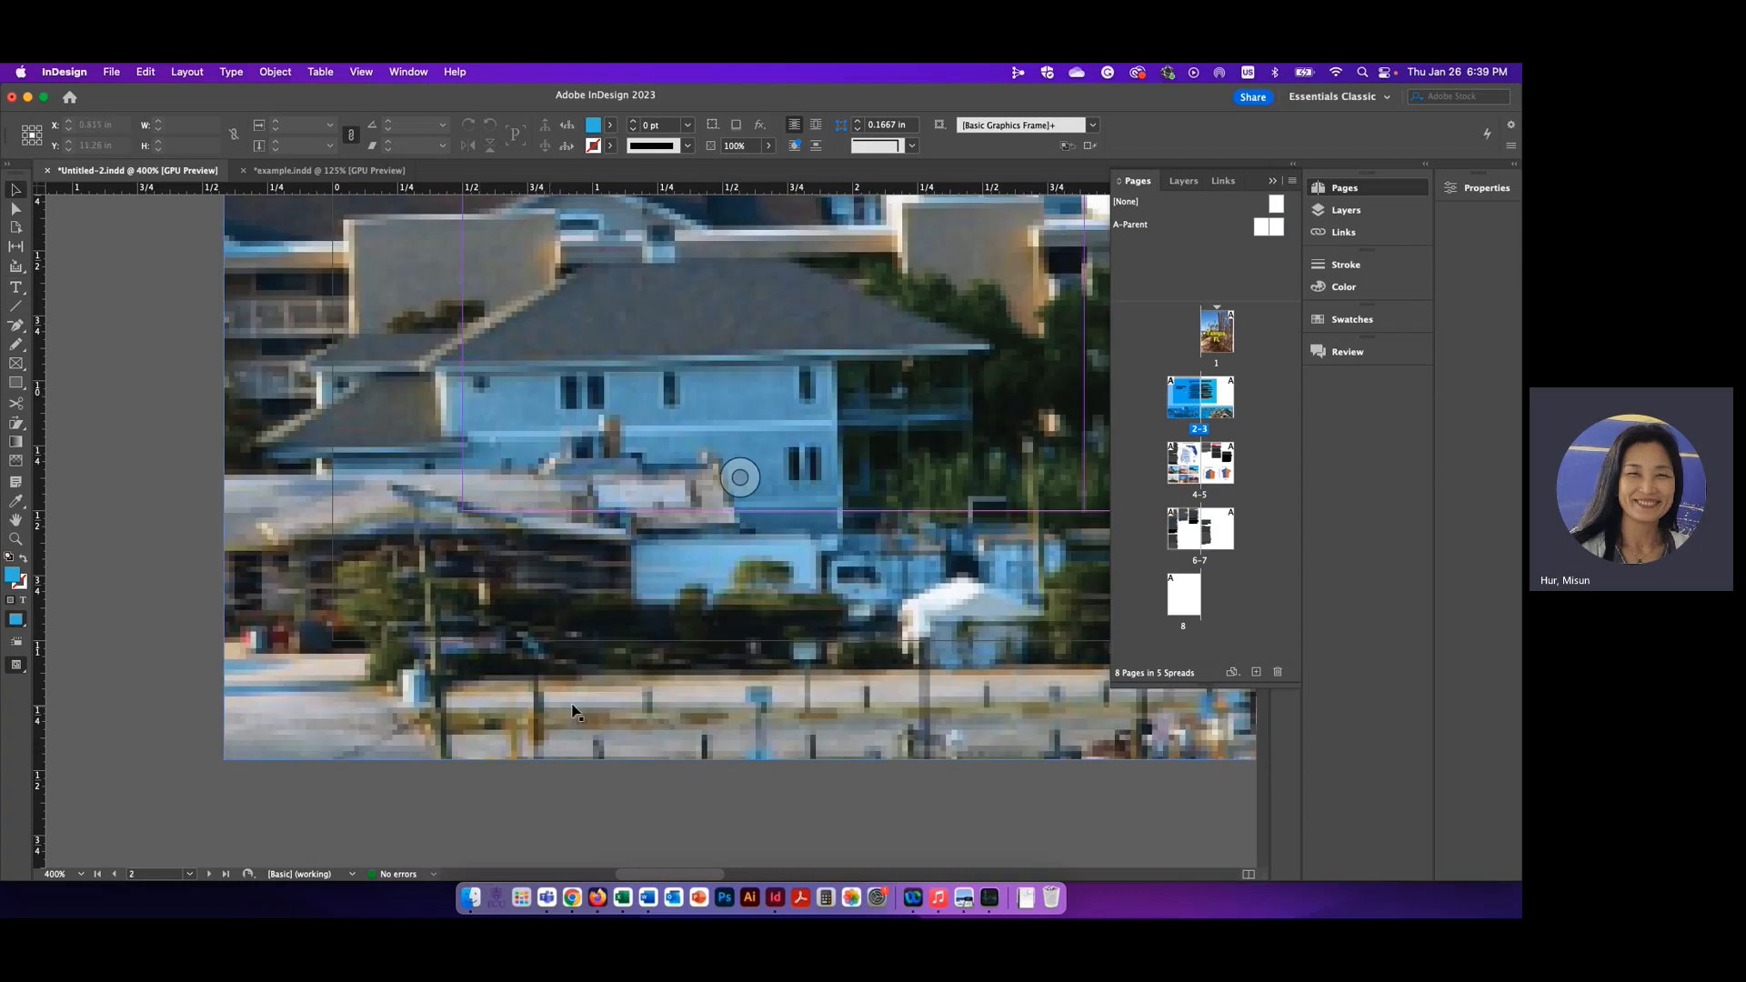
{"action": "double_click", "coordinate": [1201, 453]}
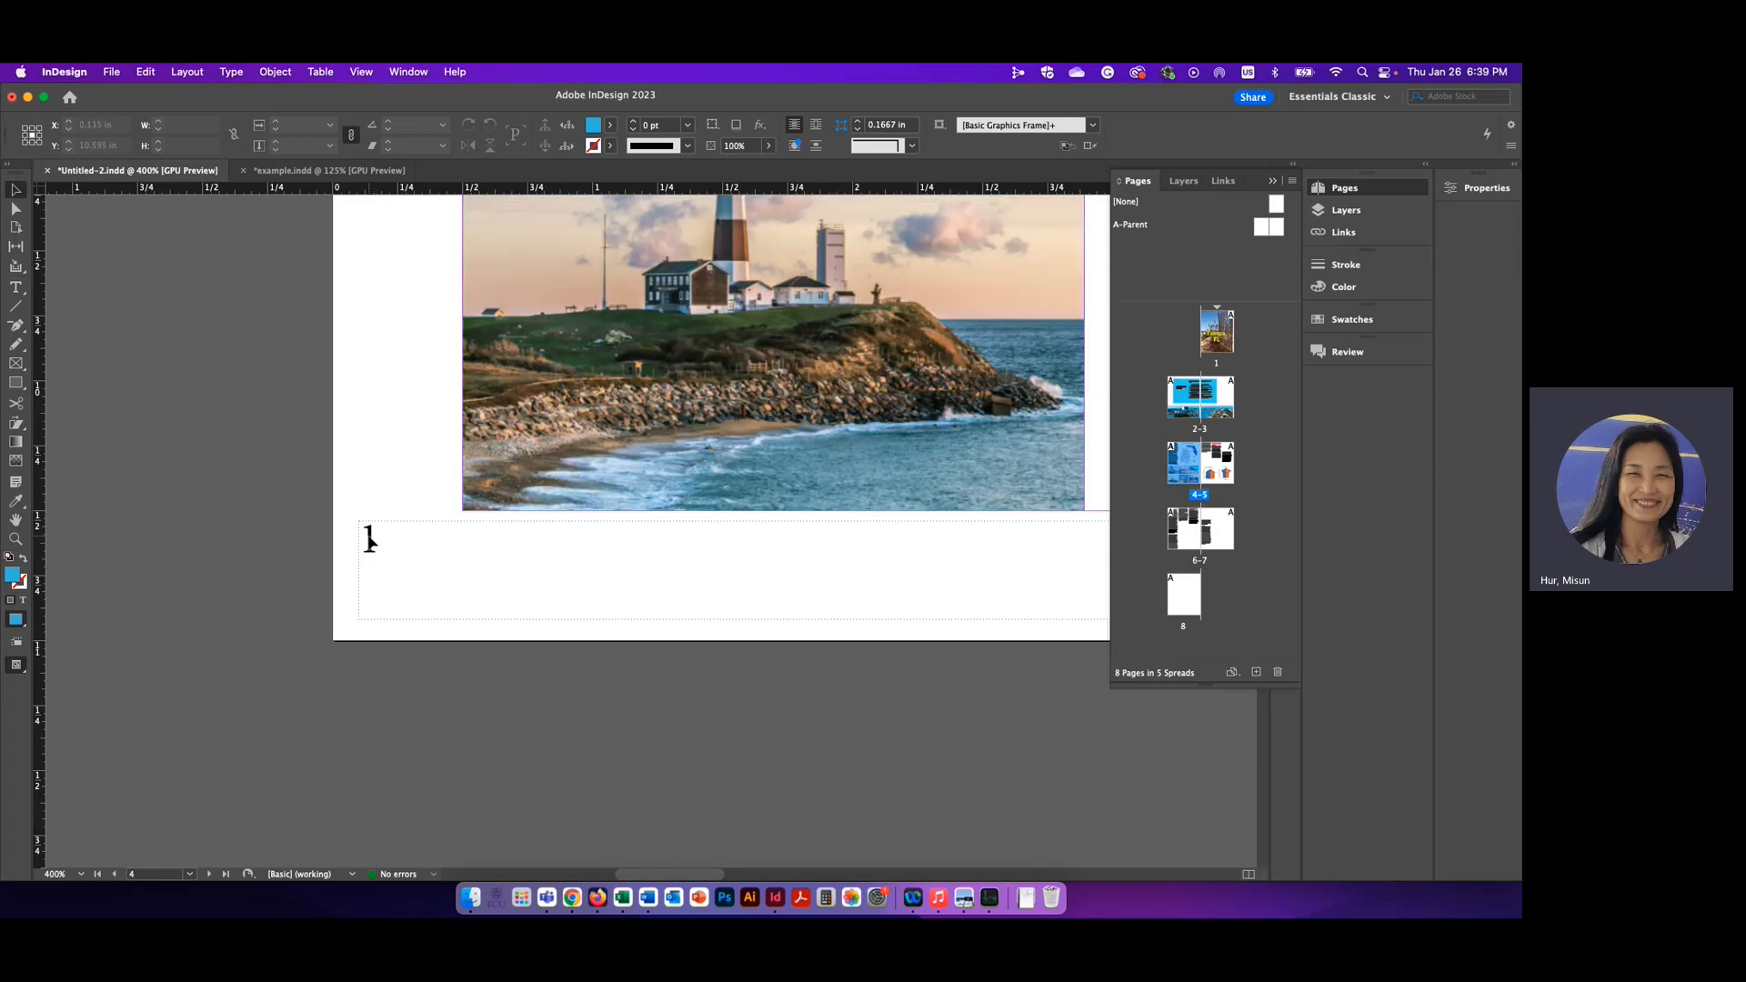
Replace the plain 1 in the left A-Parent page's footer frame with a Current Page Number marker
{"action": "double_click", "coordinate": [1266, 229]}
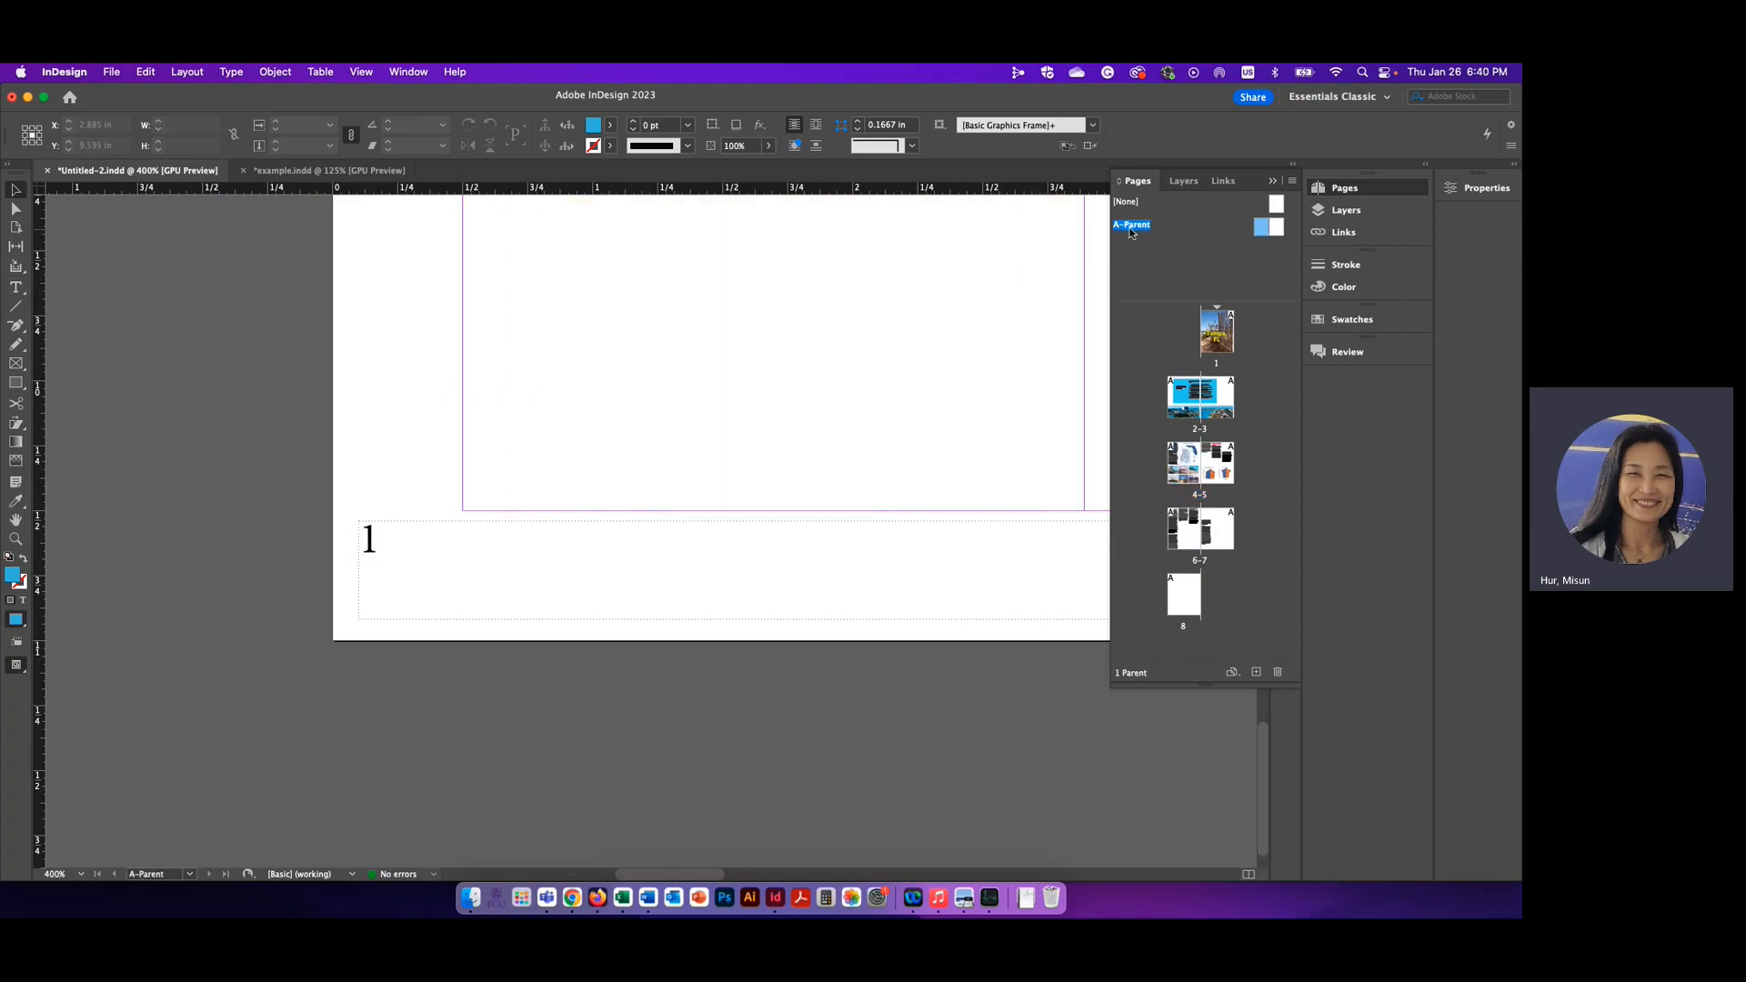
{"action": "left_click", "coordinate": [367, 538]}
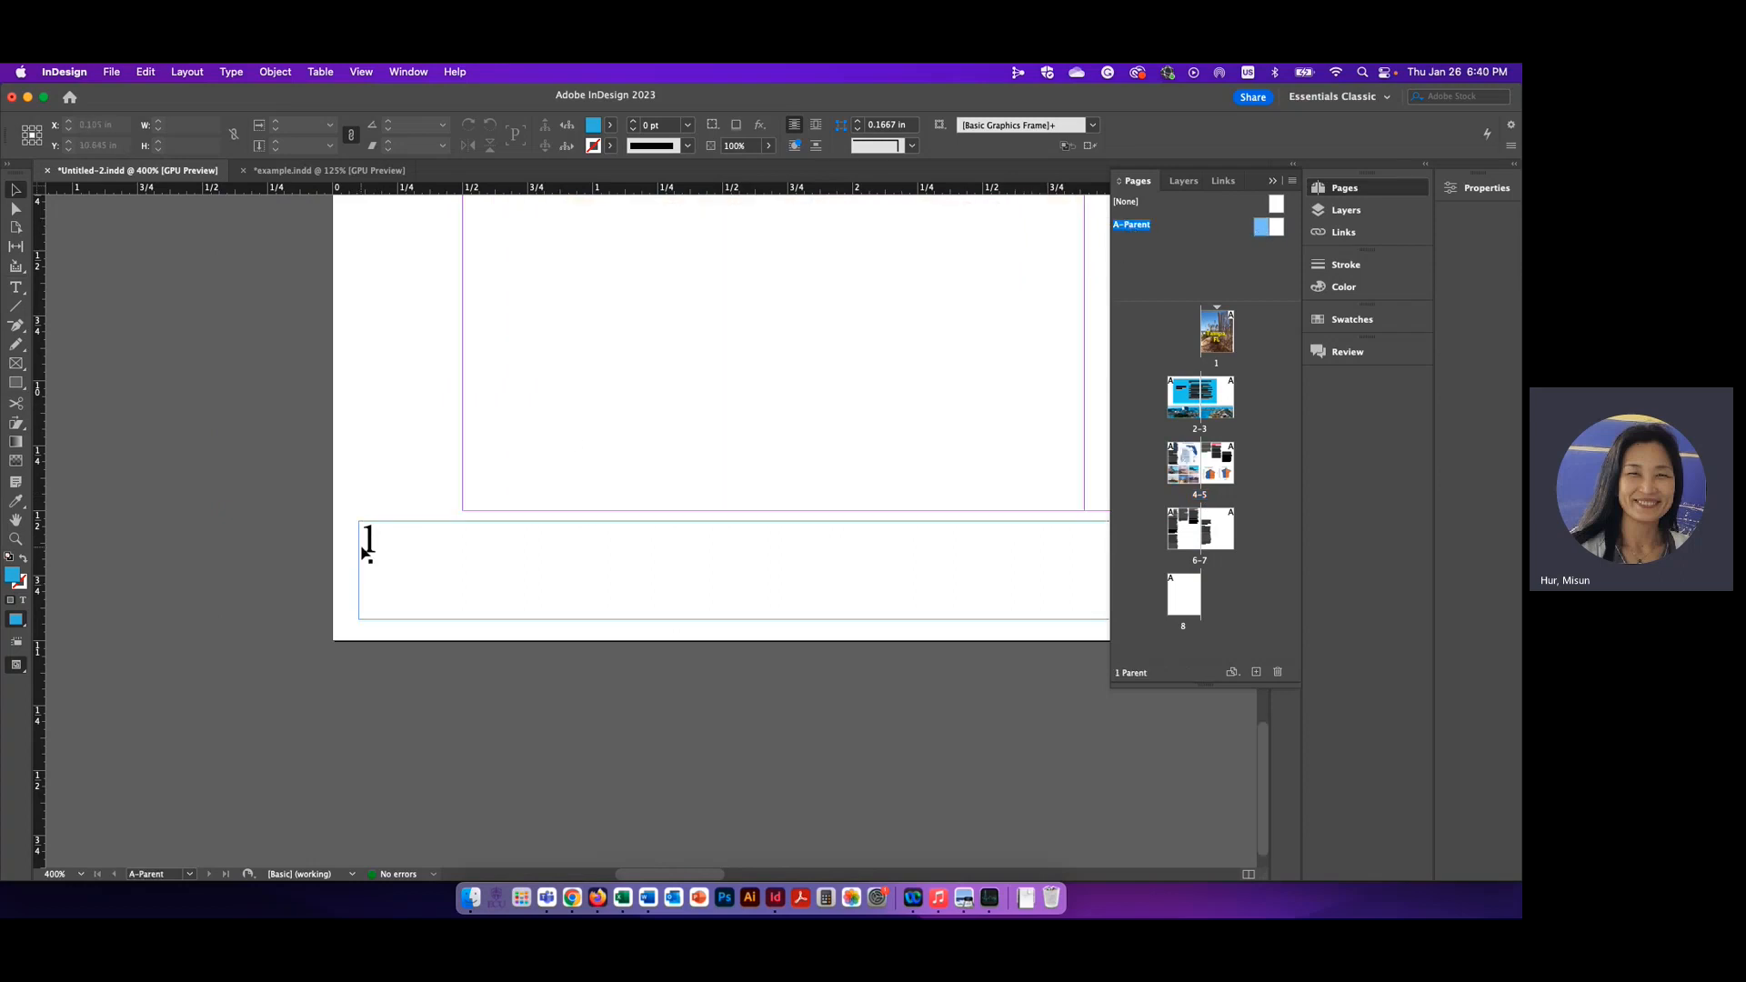
{"action": "double_click", "coordinate": [378, 547]}
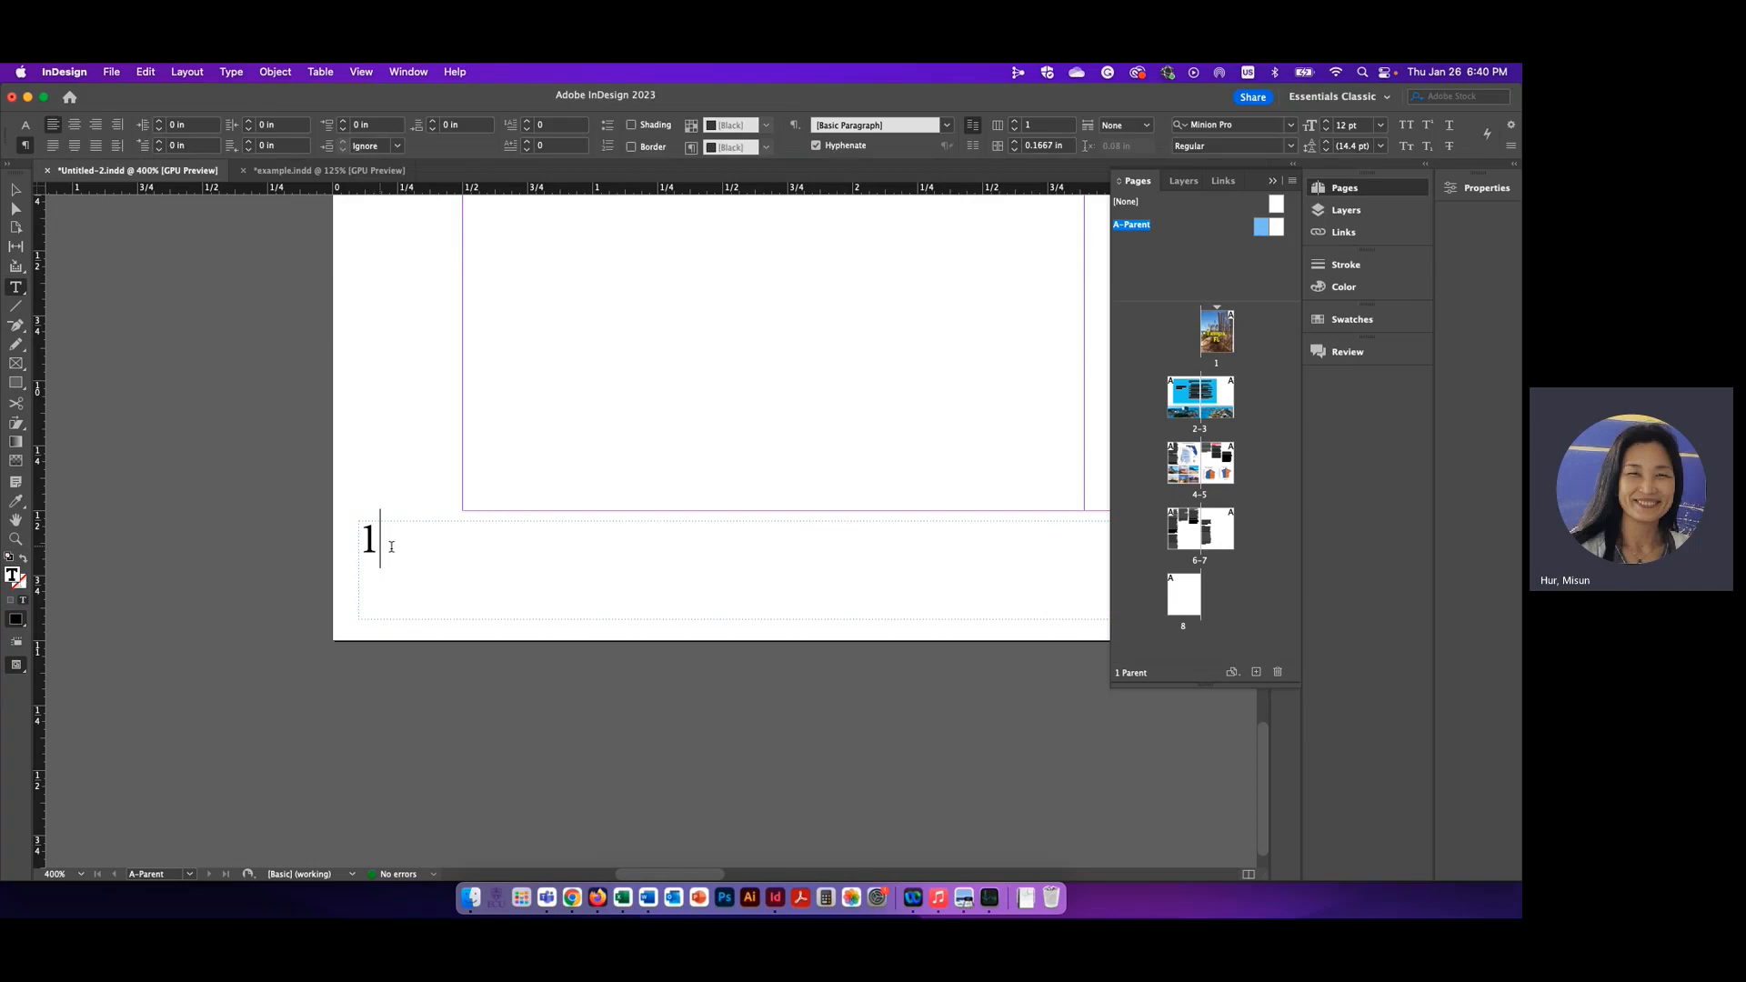
{"action": "key", "text": "BackSpace"}
{"action": "left_click", "coordinate": [232, 73]}
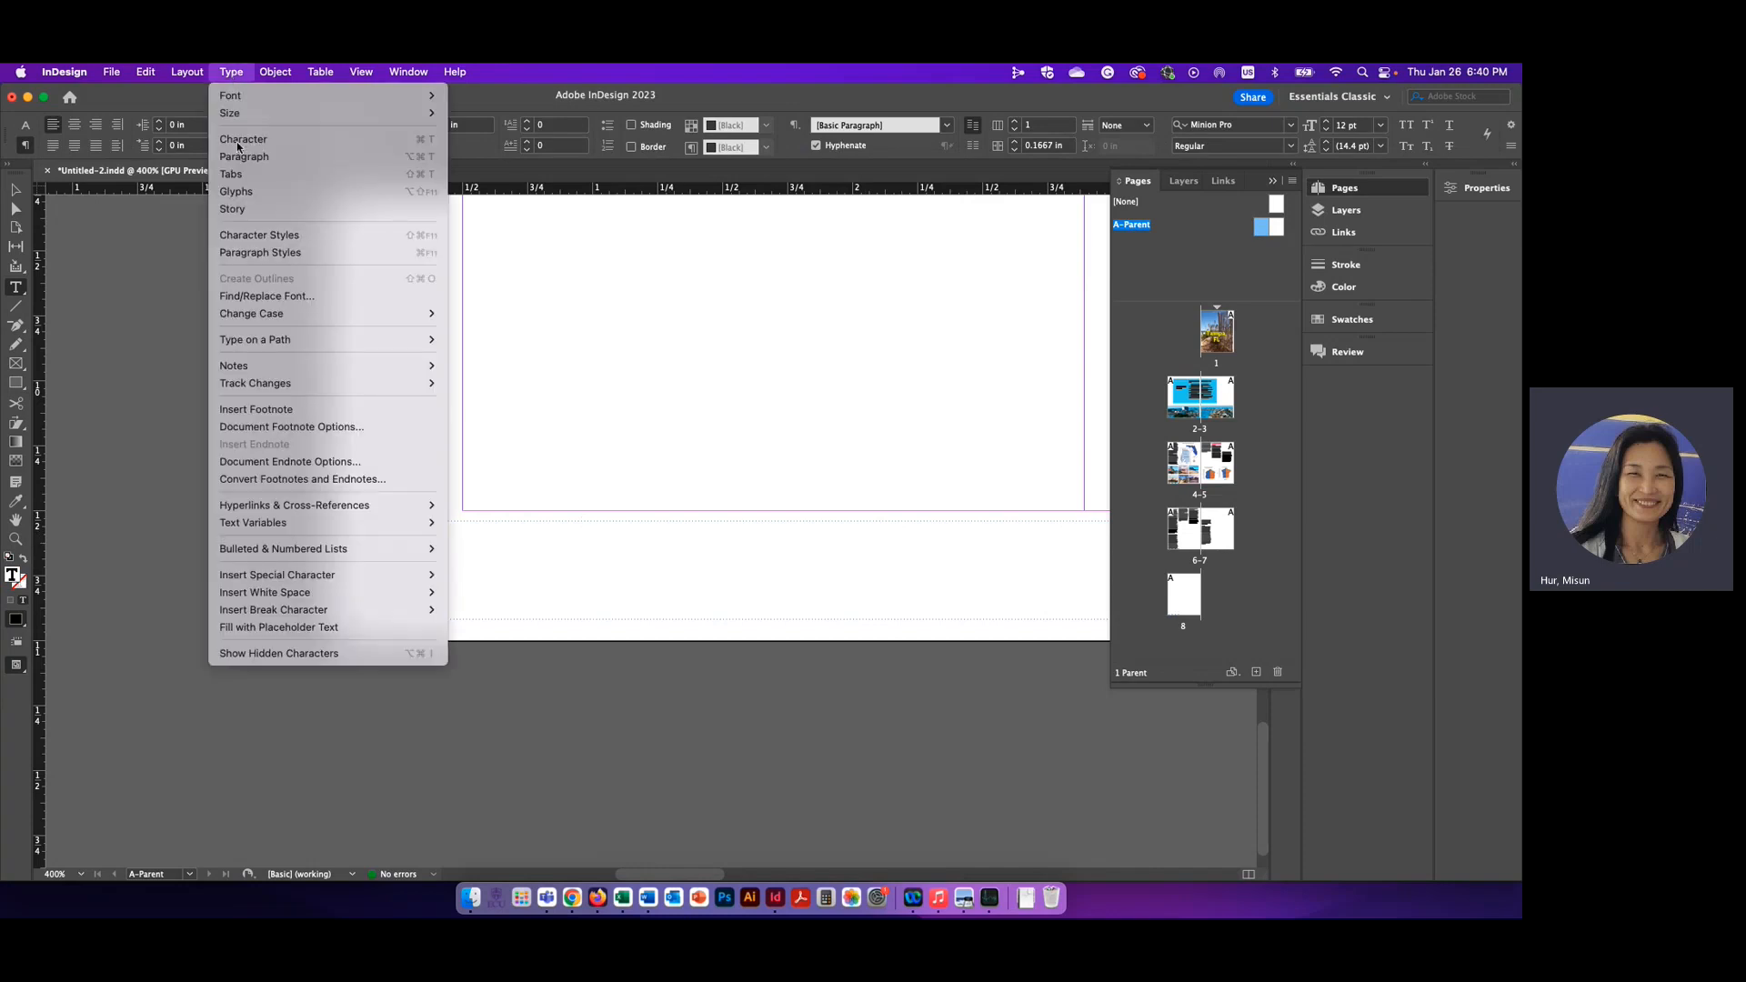
{"action": "mouse_move", "coordinate": [264, 611]}
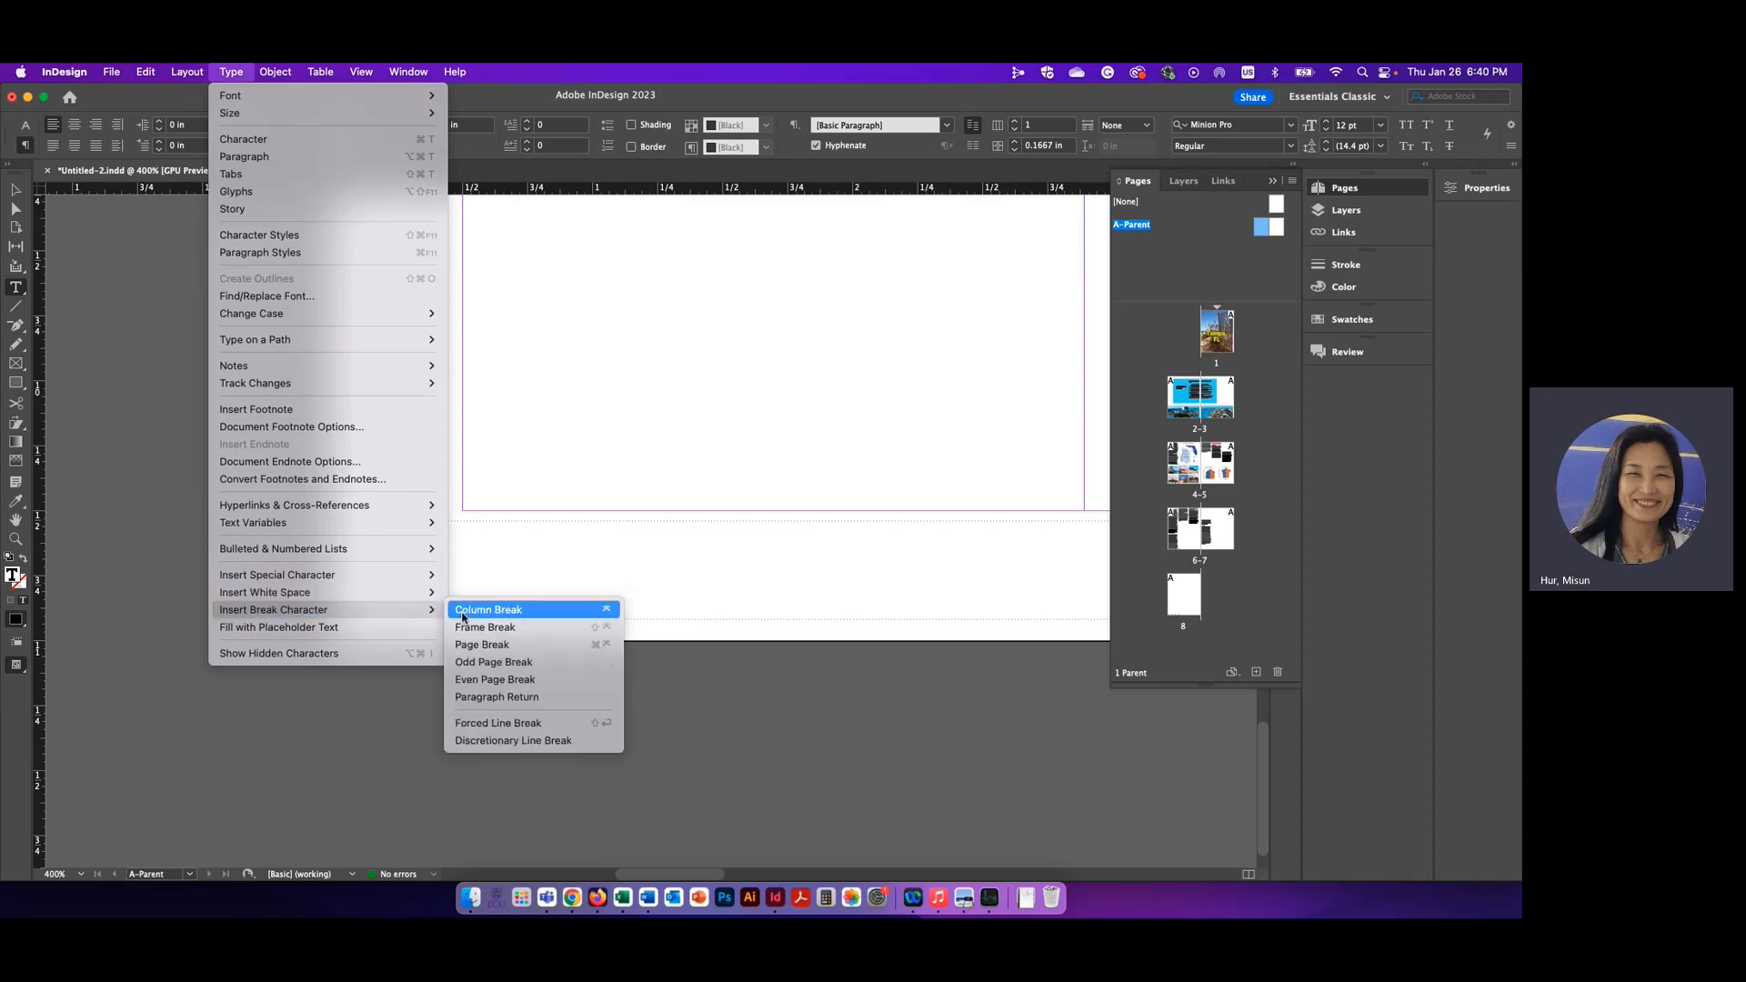
{"action": "mouse_move", "coordinate": [267, 579]}
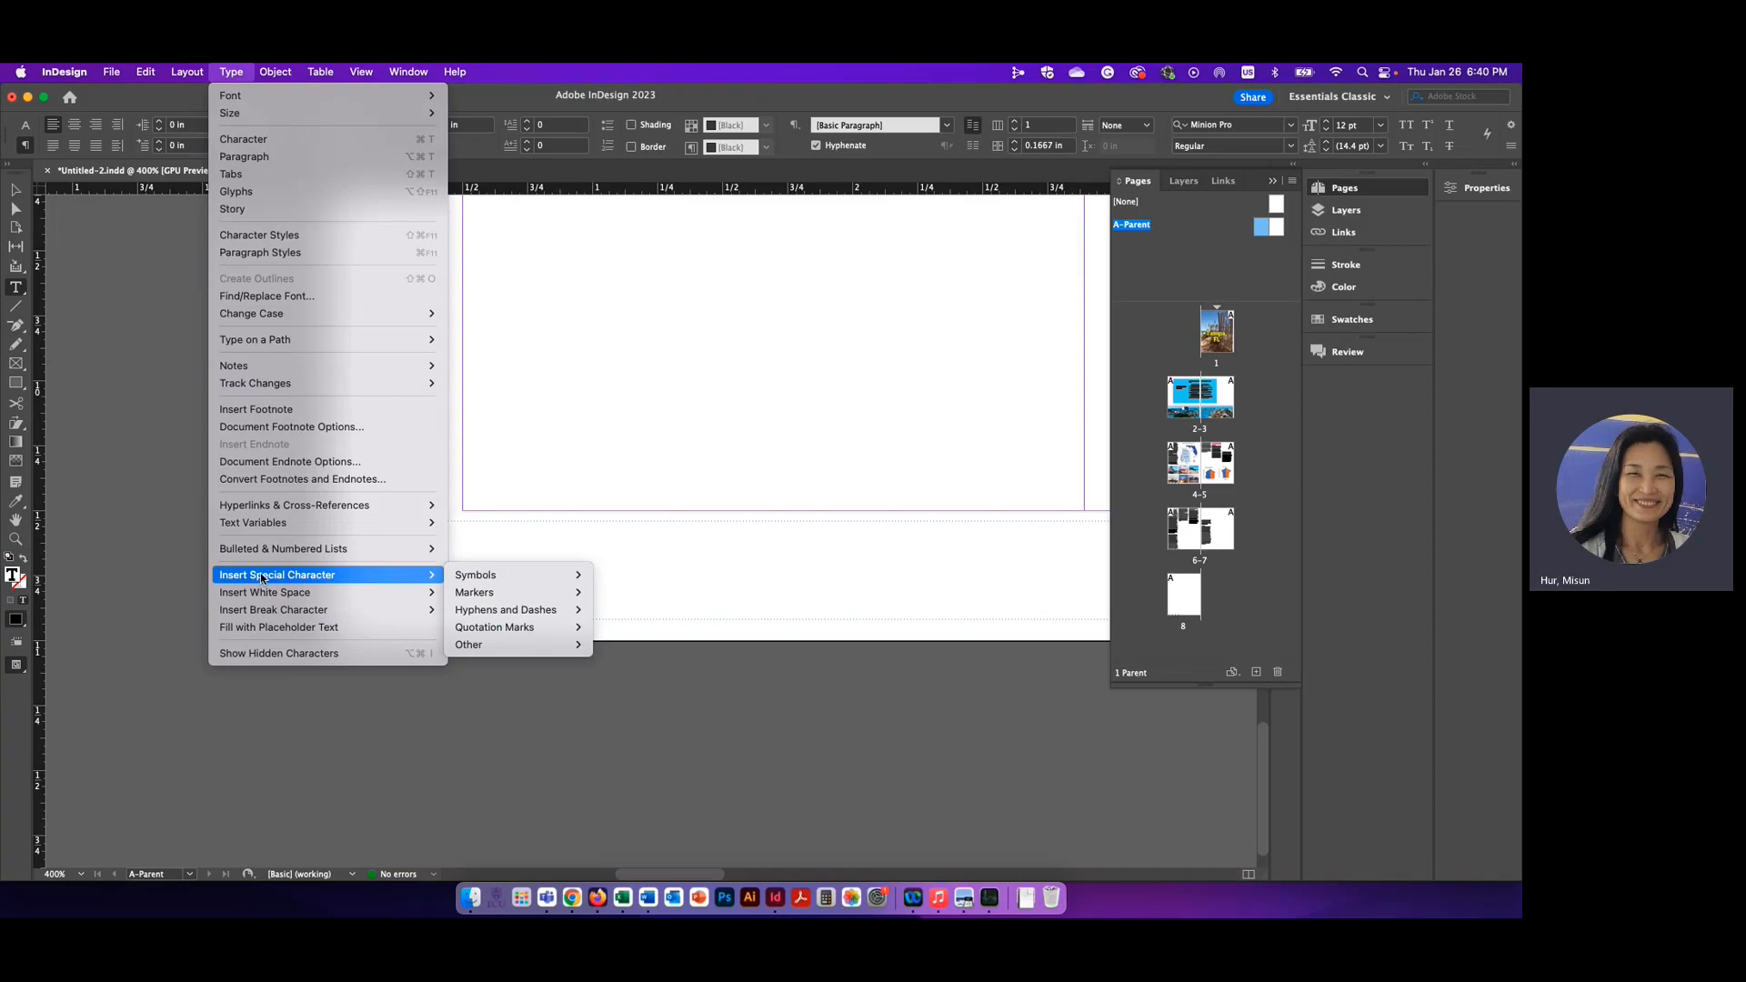
{"action": "mouse_move", "coordinate": [483, 578]}
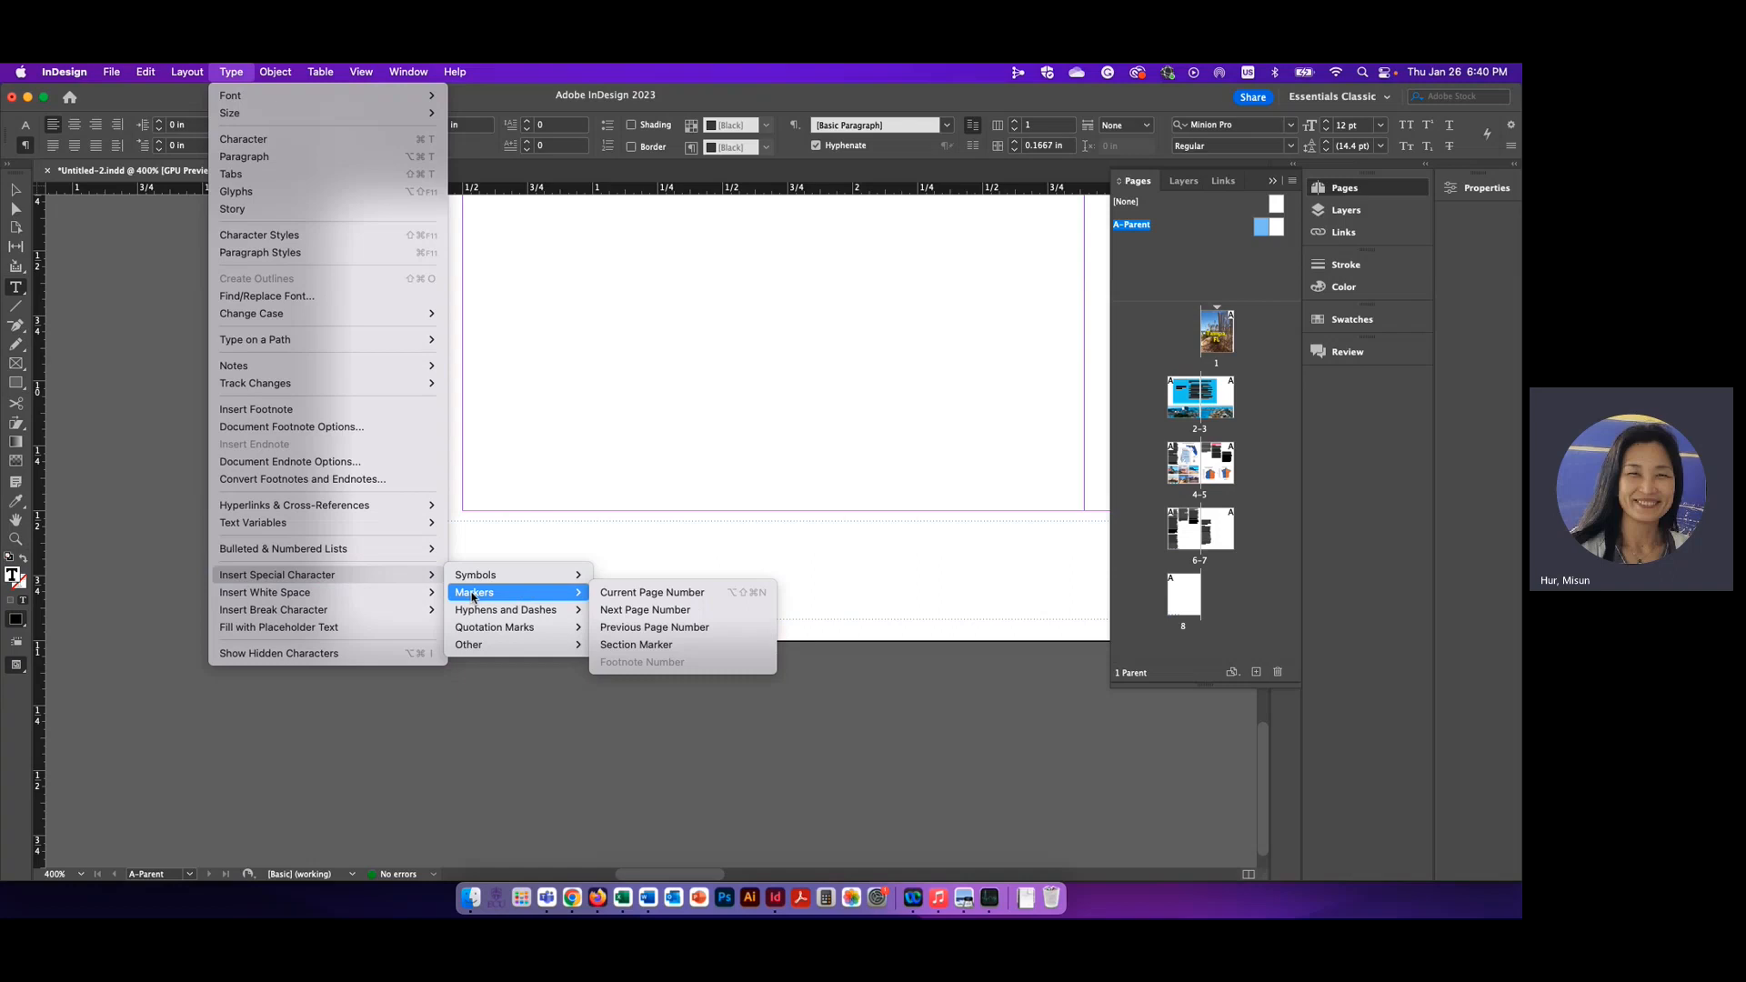
{"action": "left_click", "coordinate": [652, 592]}
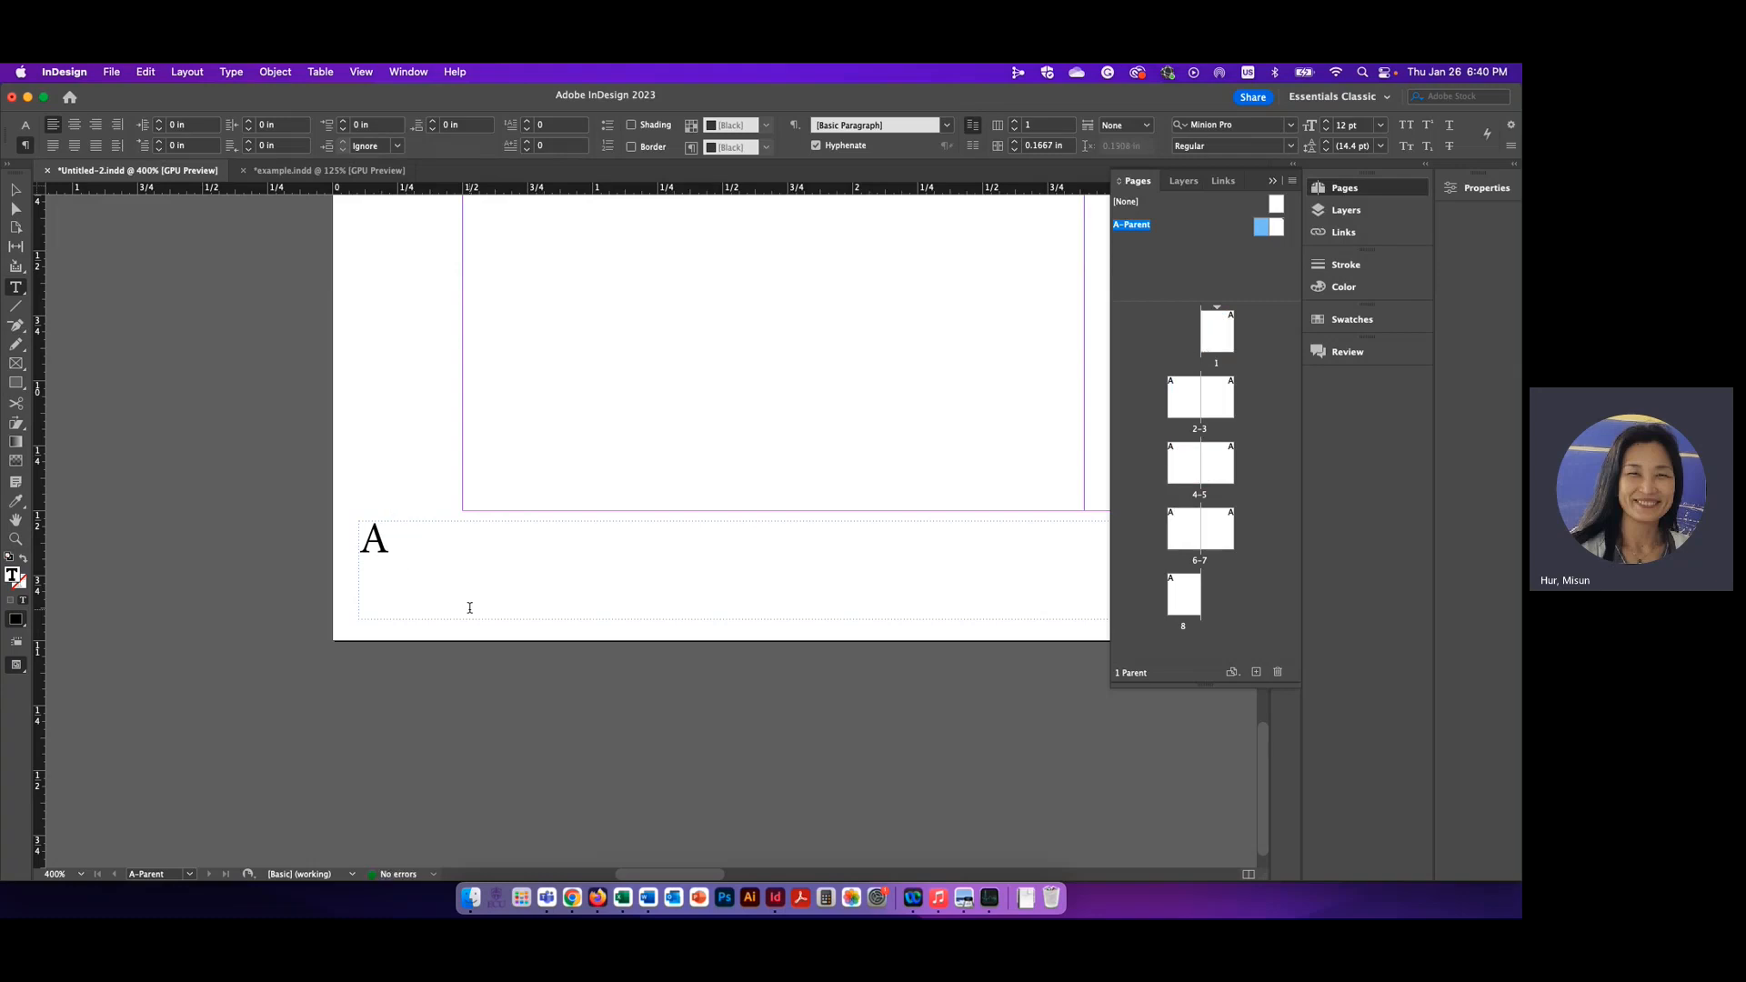
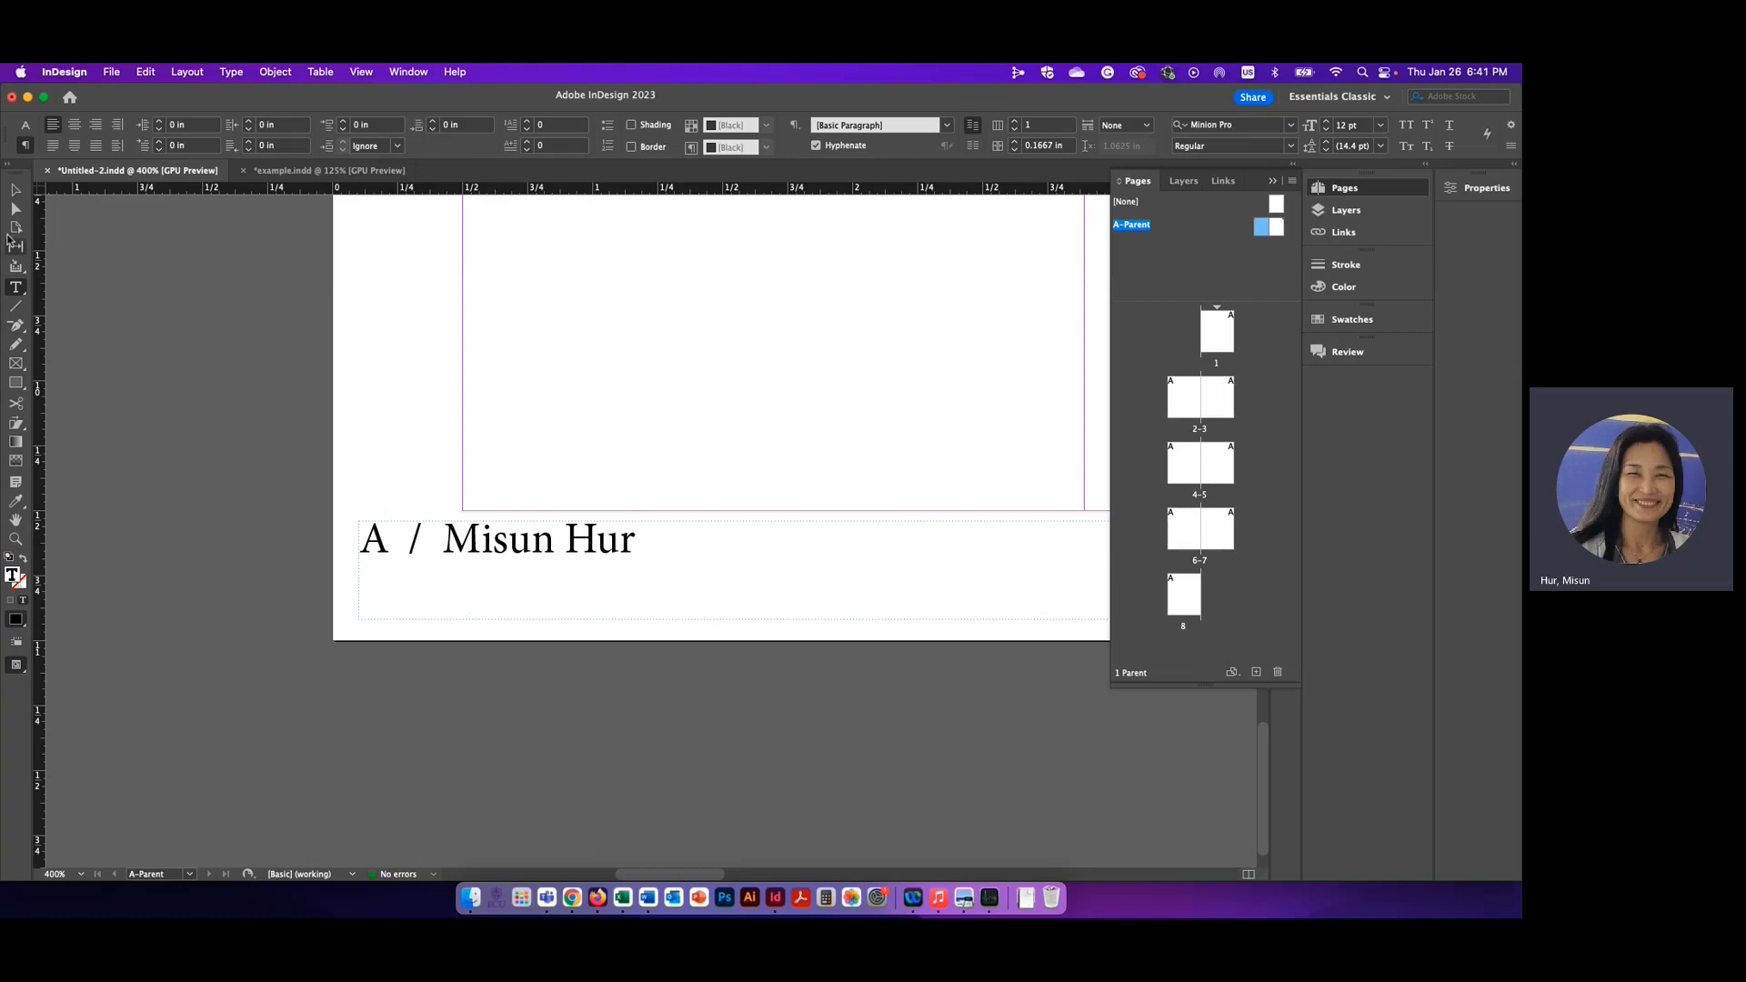
Add a slash and the author's name after the page number marker, then deselect the footer frame
{"action": "left_click", "coordinate": [15, 190]}
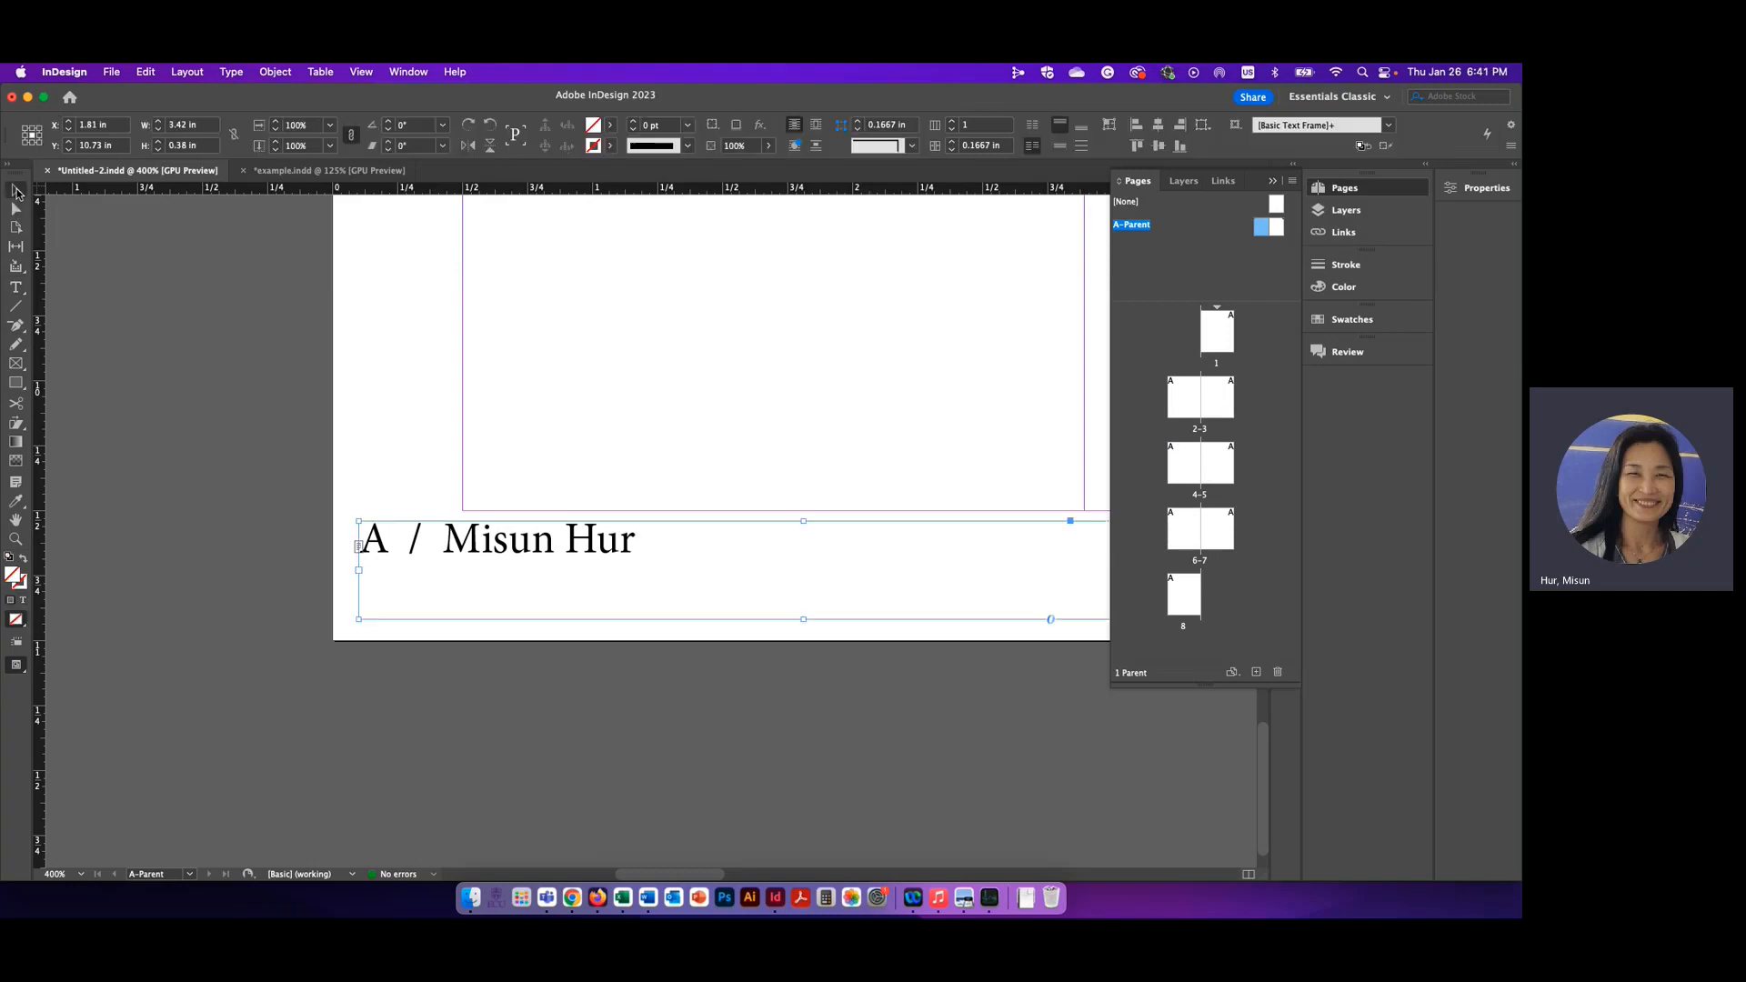
{"action": "left_click", "coordinate": [211, 442]}
Reduce the left footer frame's height to about 0.24 in by lowering its top edge
{"action": "scroll", "coordinate": [402, 543], "scroll_direction": "right", "scroll_amount": 3}
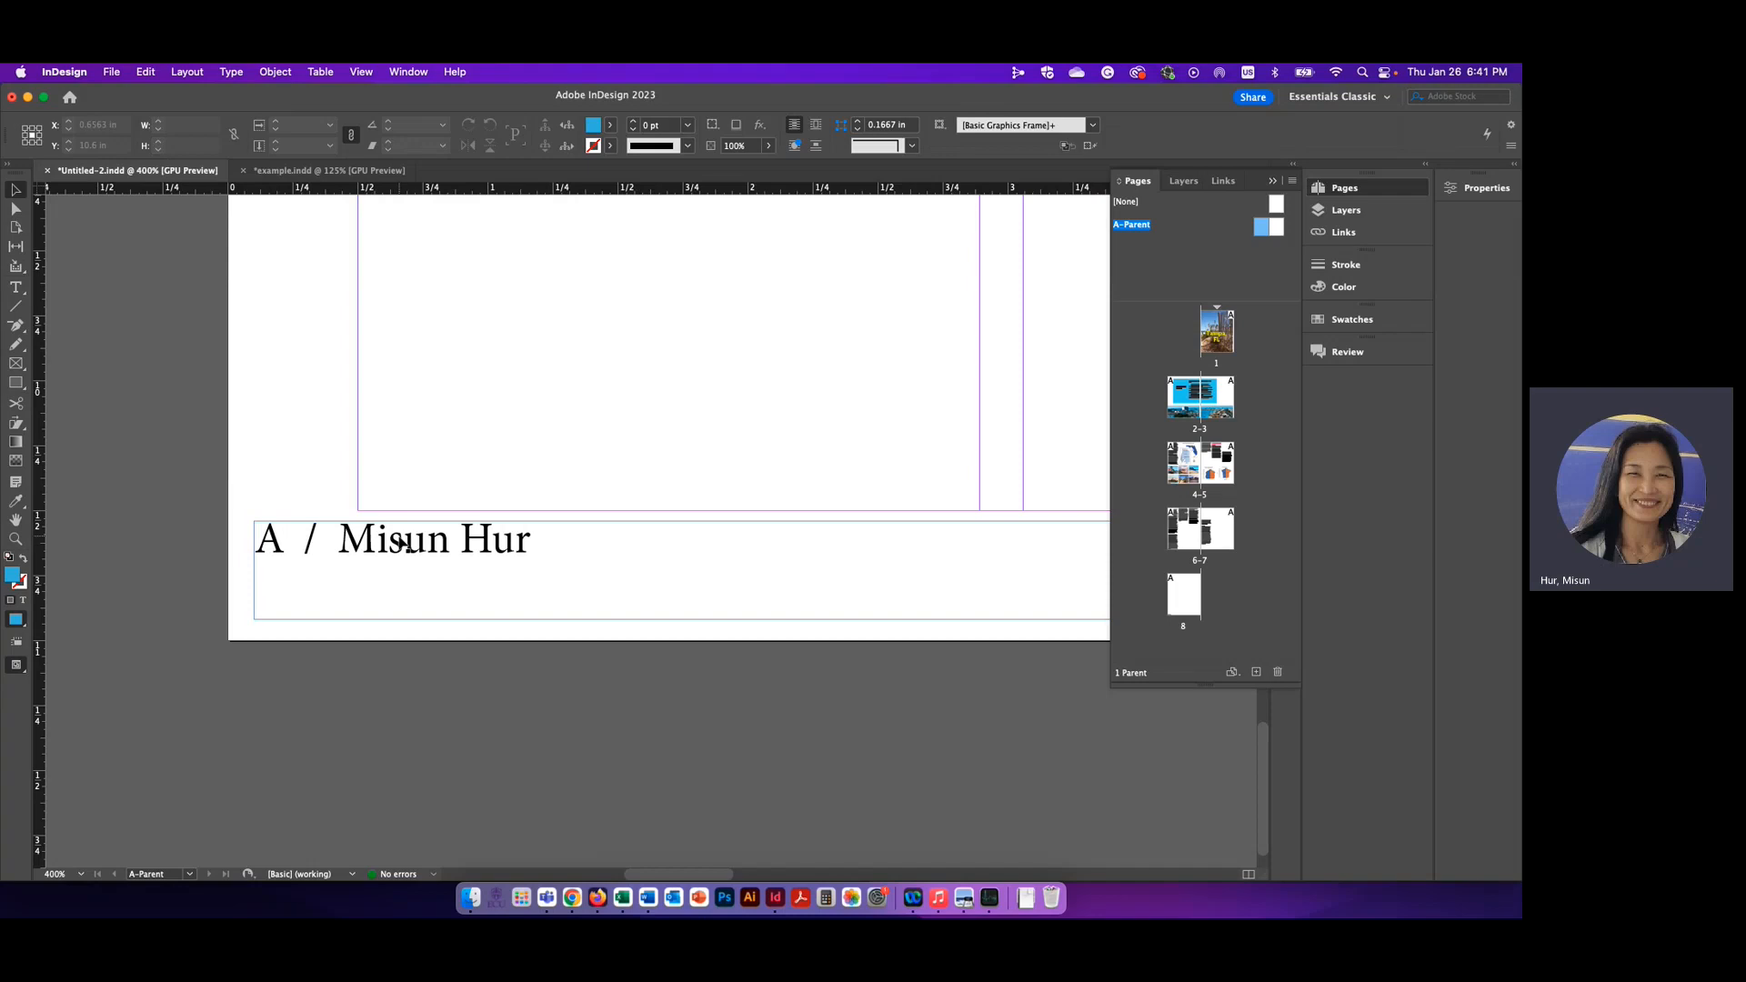
{"action": "key", "text": "super+0"}
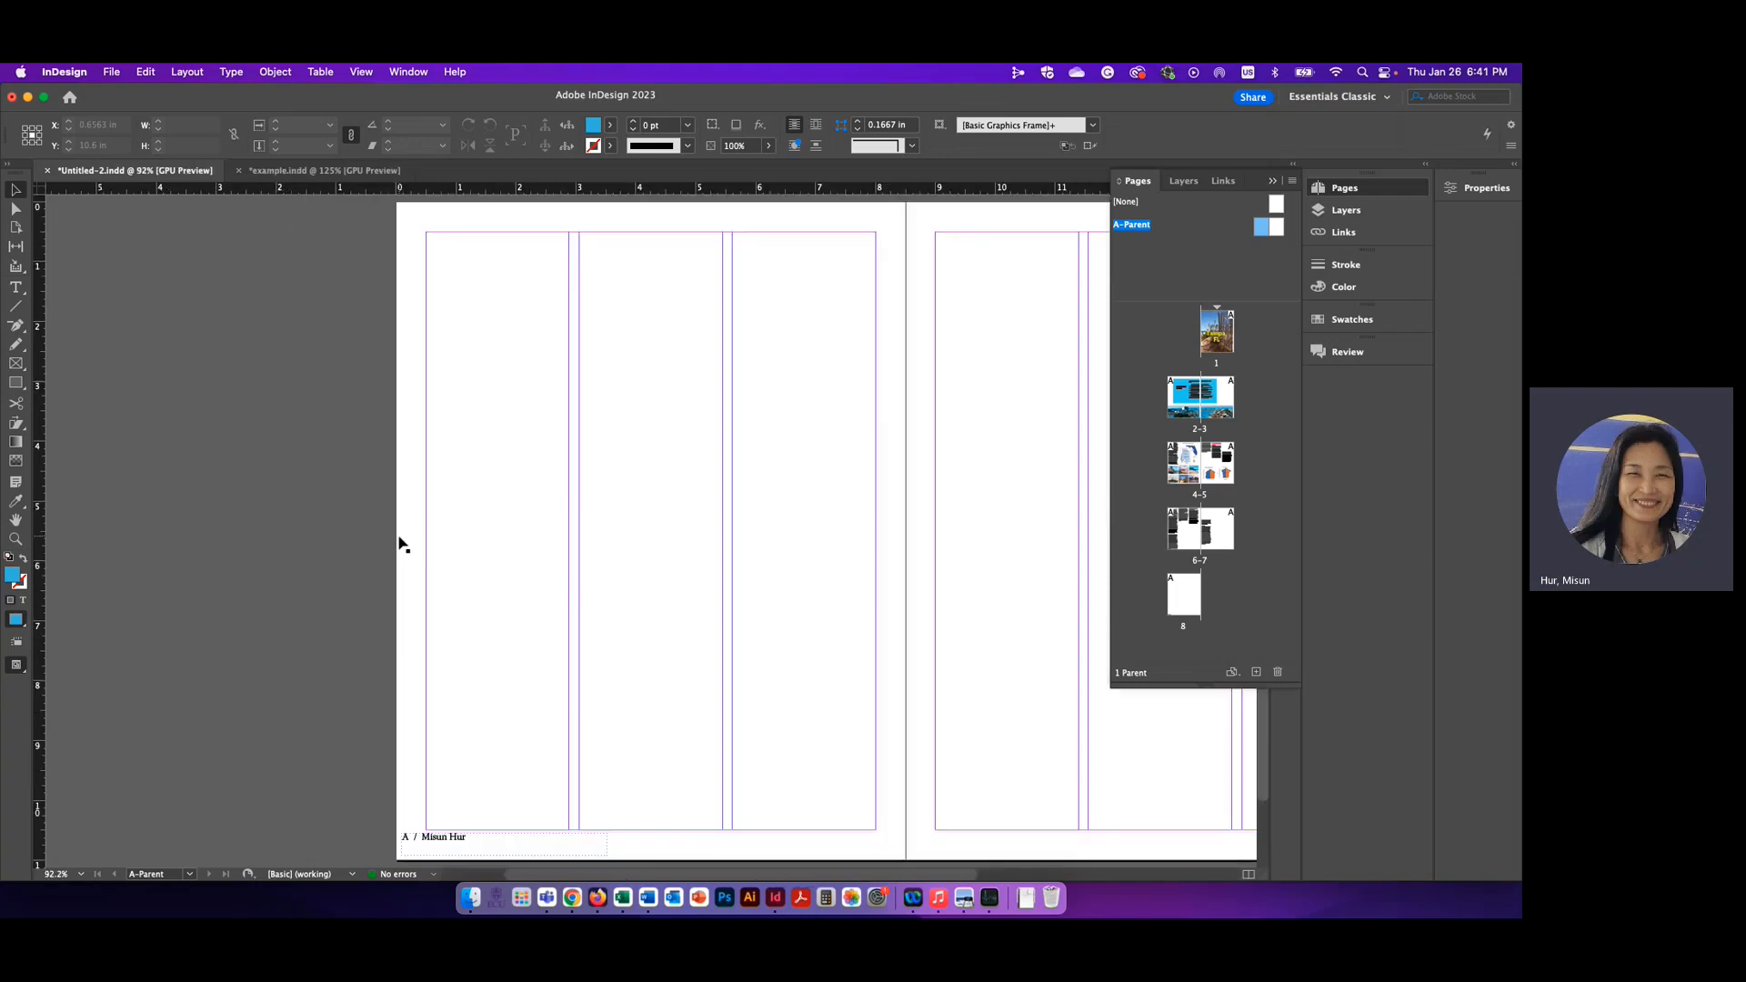
{"action": "scroll", "coordinate": [515, 550], "scroll_direction": "right", "scroll_amount": 6}
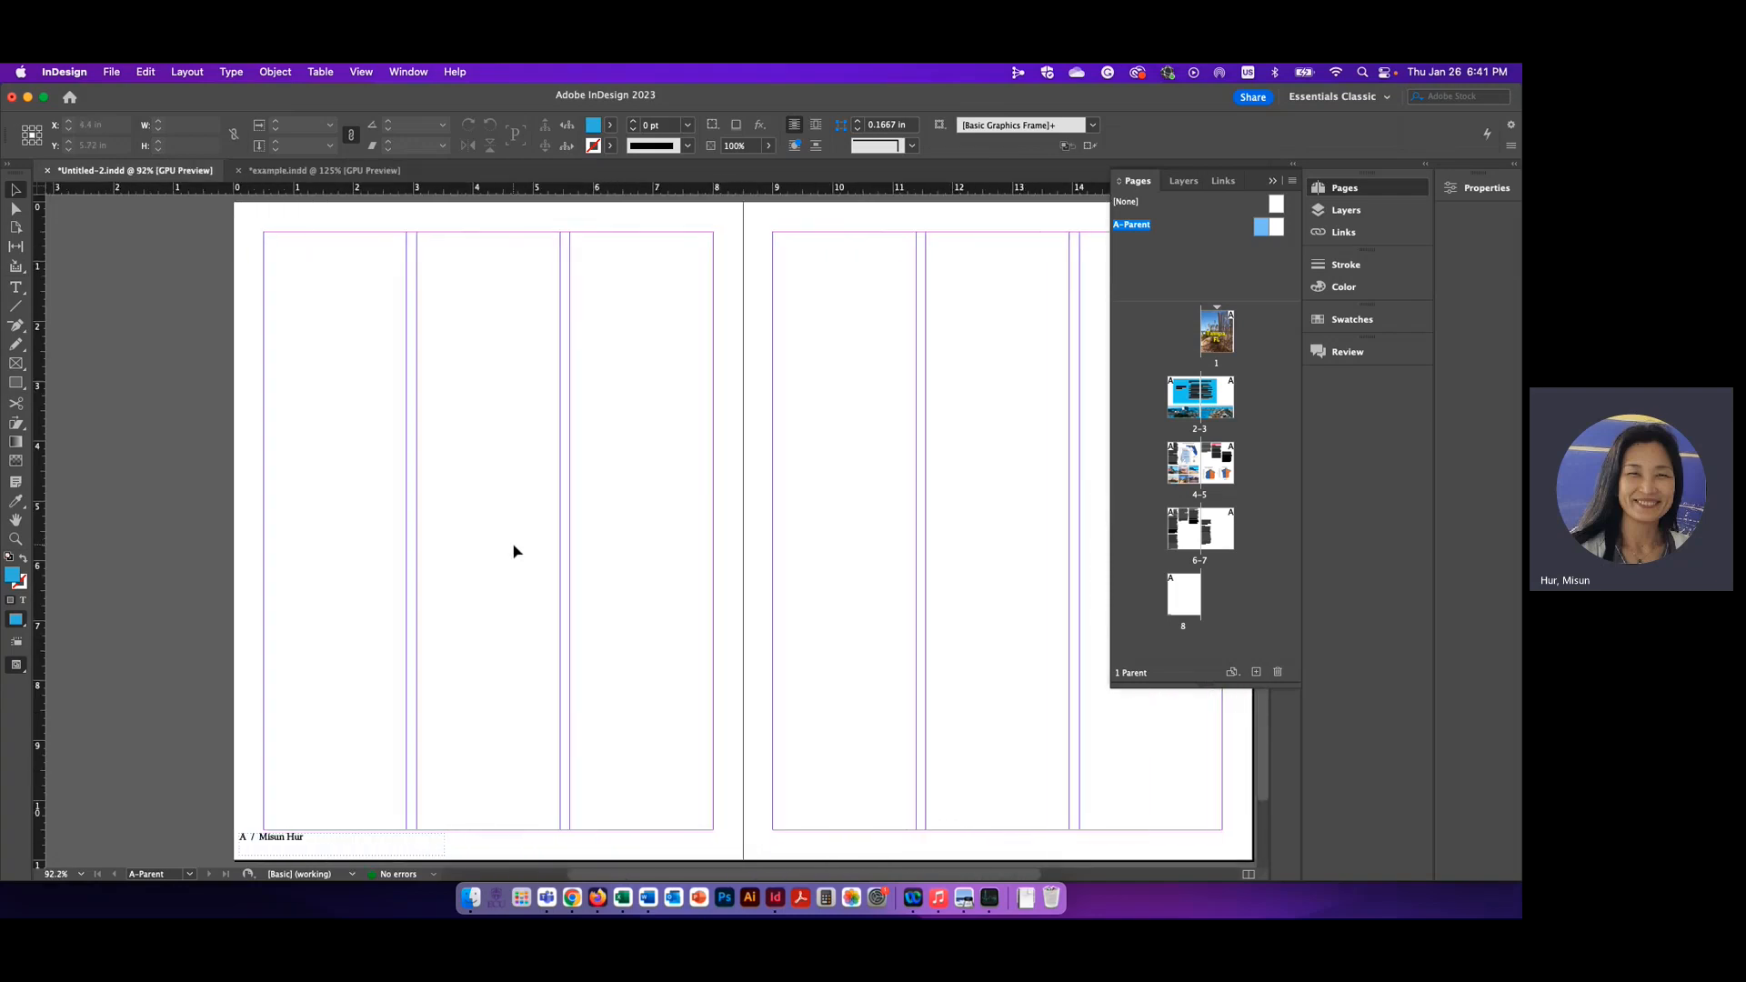
{"action": "left_click", "coordinate": [246, 835]}
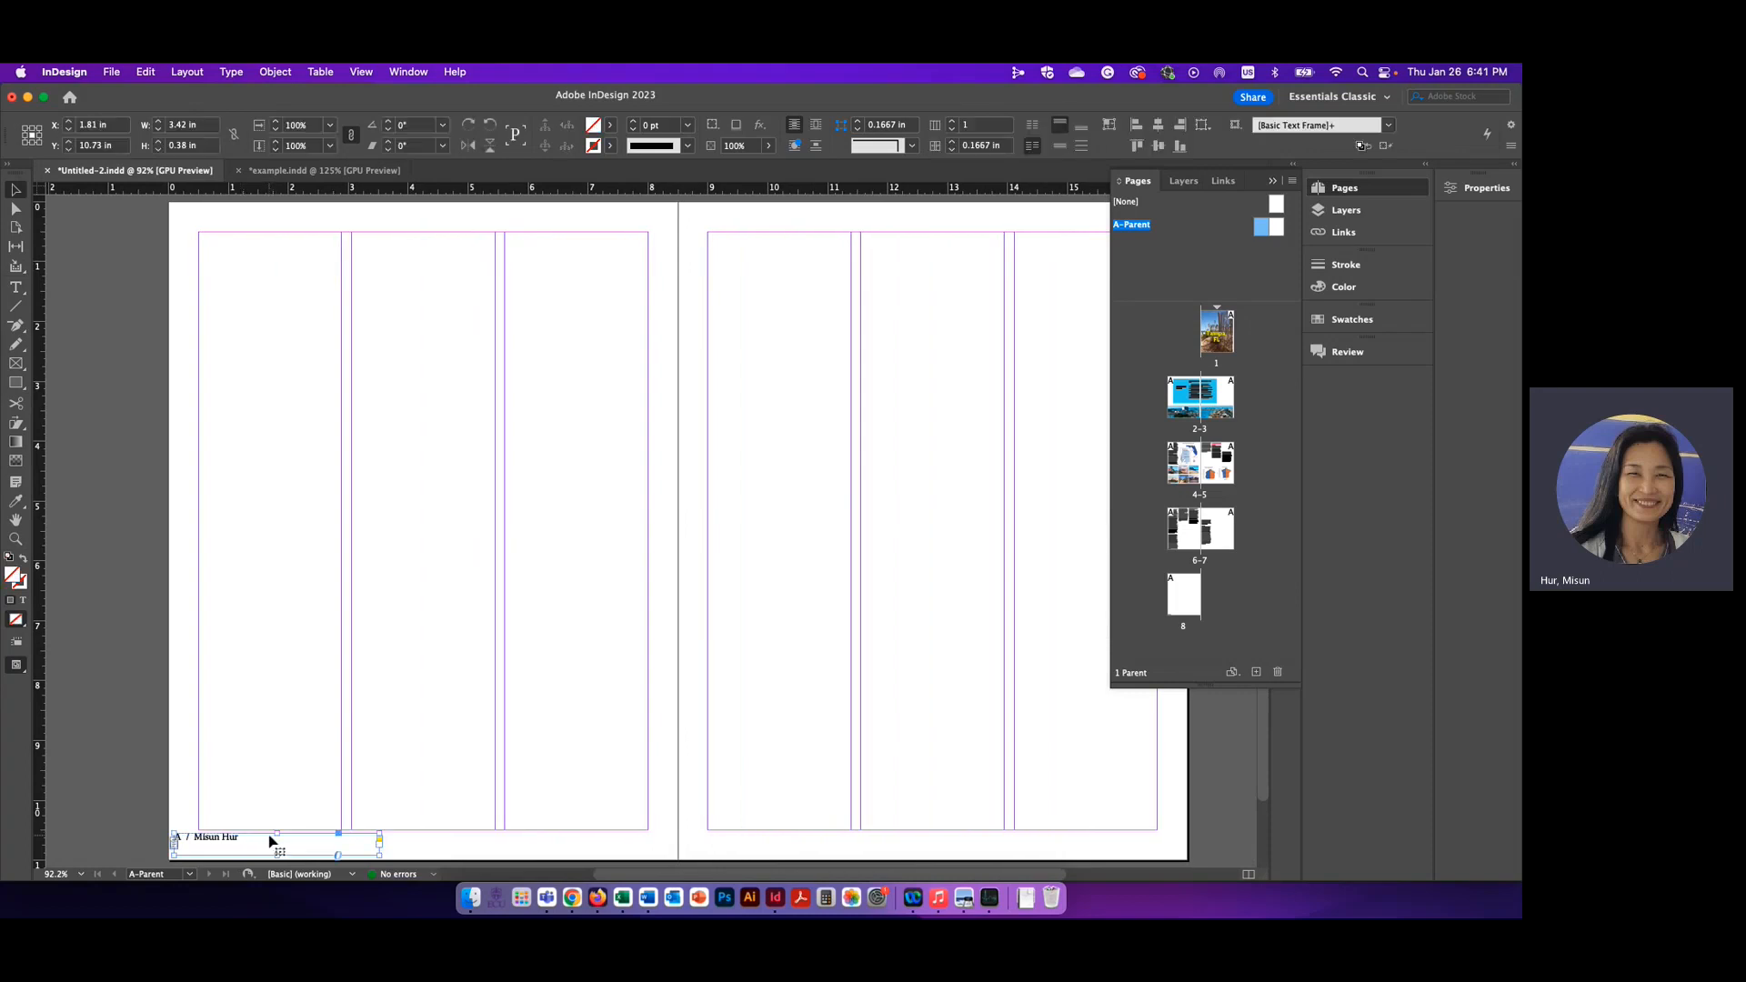
{"action": "left_click_drag", "start_coordinate": [275, 834], "coordinate": [275, 842]}
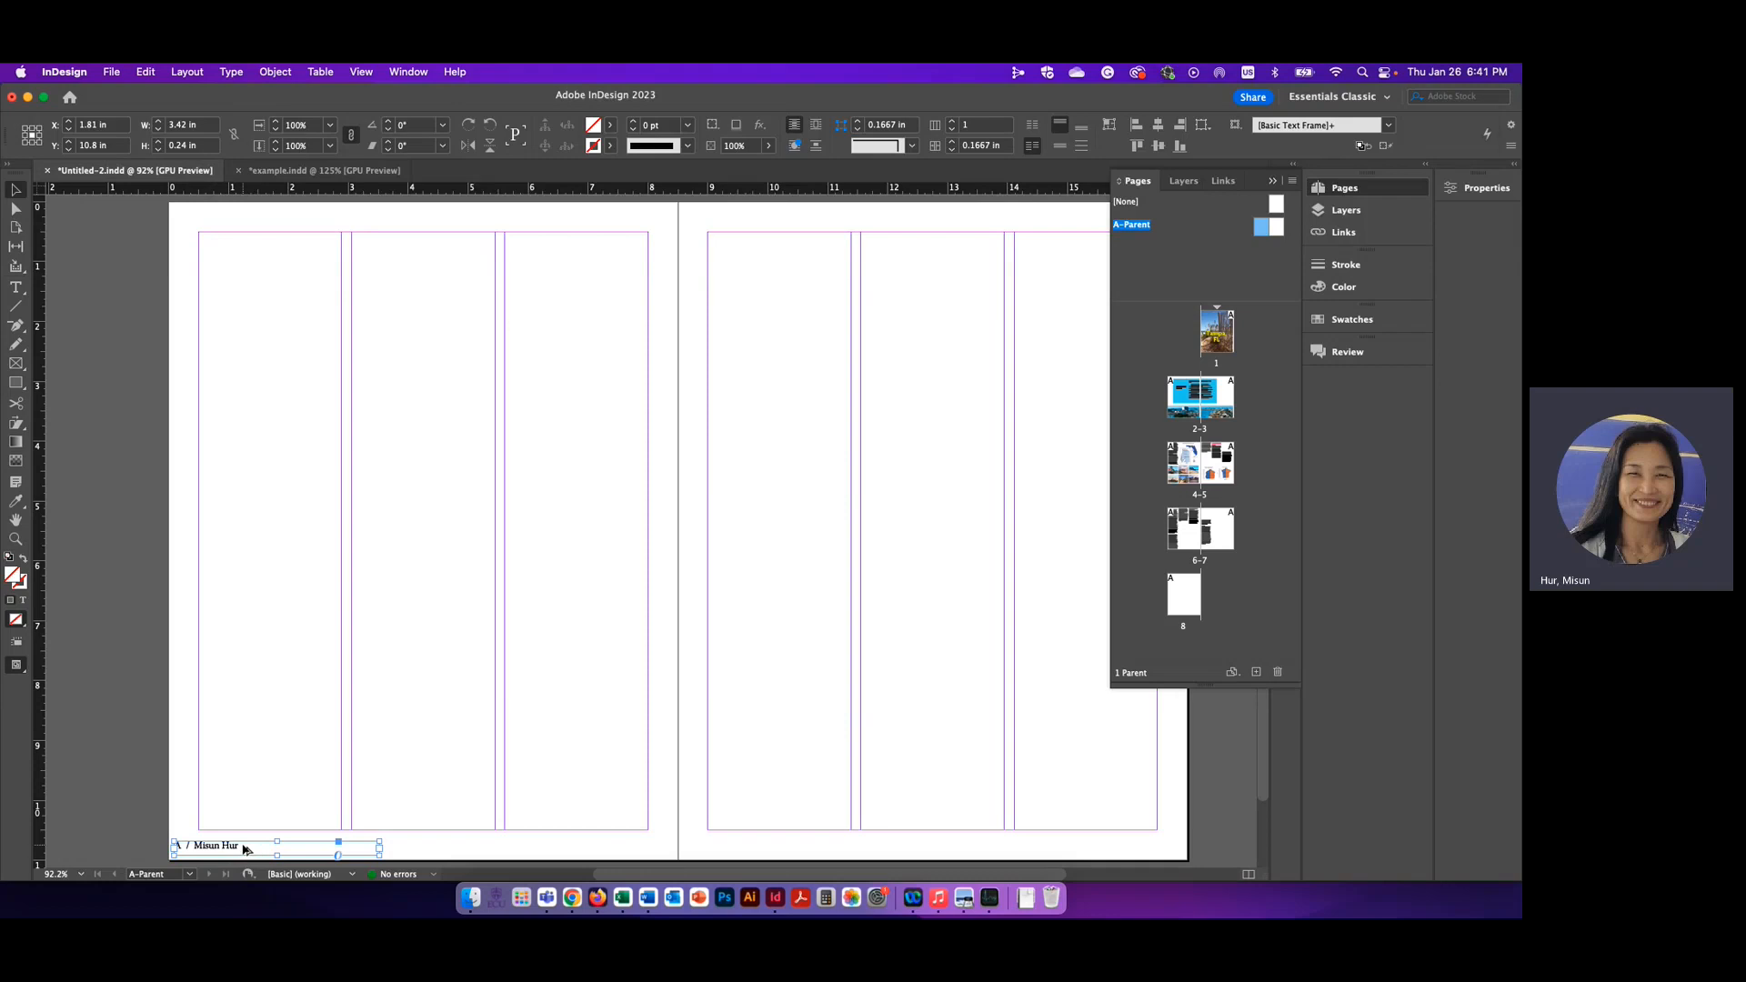
Duplicate the left footer frame, place the copy at the bottom right corner of A-Parent's right page and open its text for editing
{"action": "left_click_drag", "start_coordinate": [251, 850], "coordinate": [1050, 851]}
{"action": "key", "text": "Delete"}
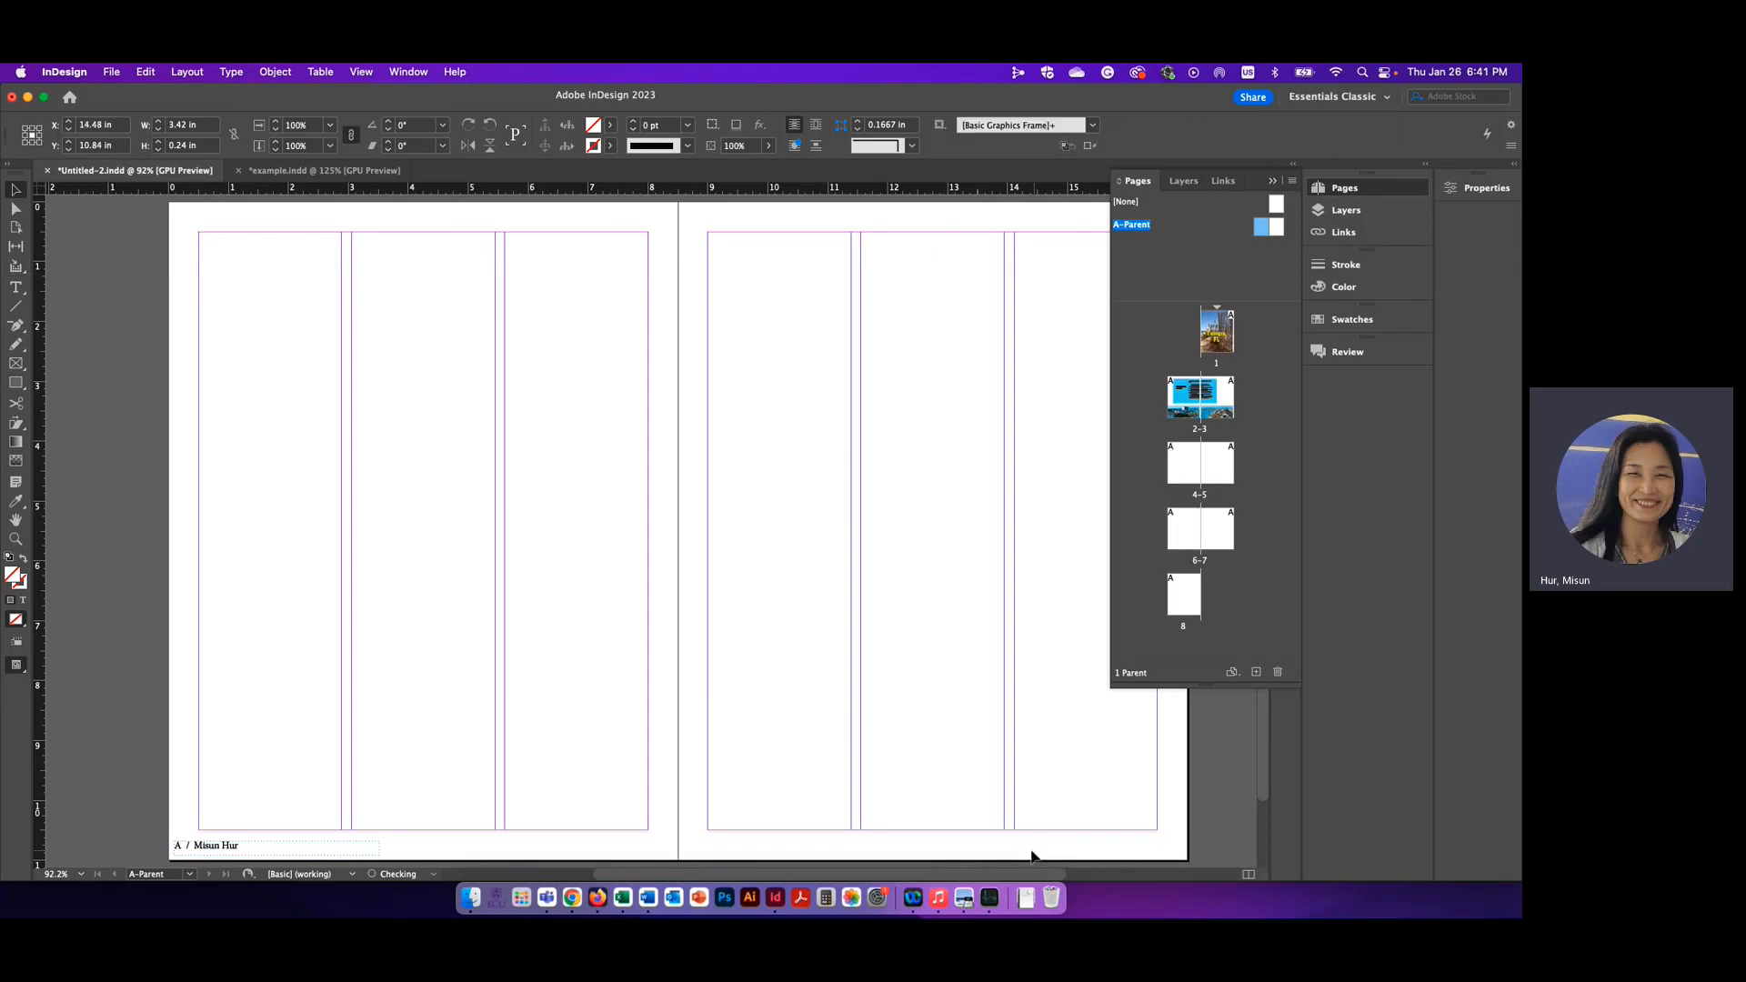
{"action": "left_click", "coordinate": [230, 847]}
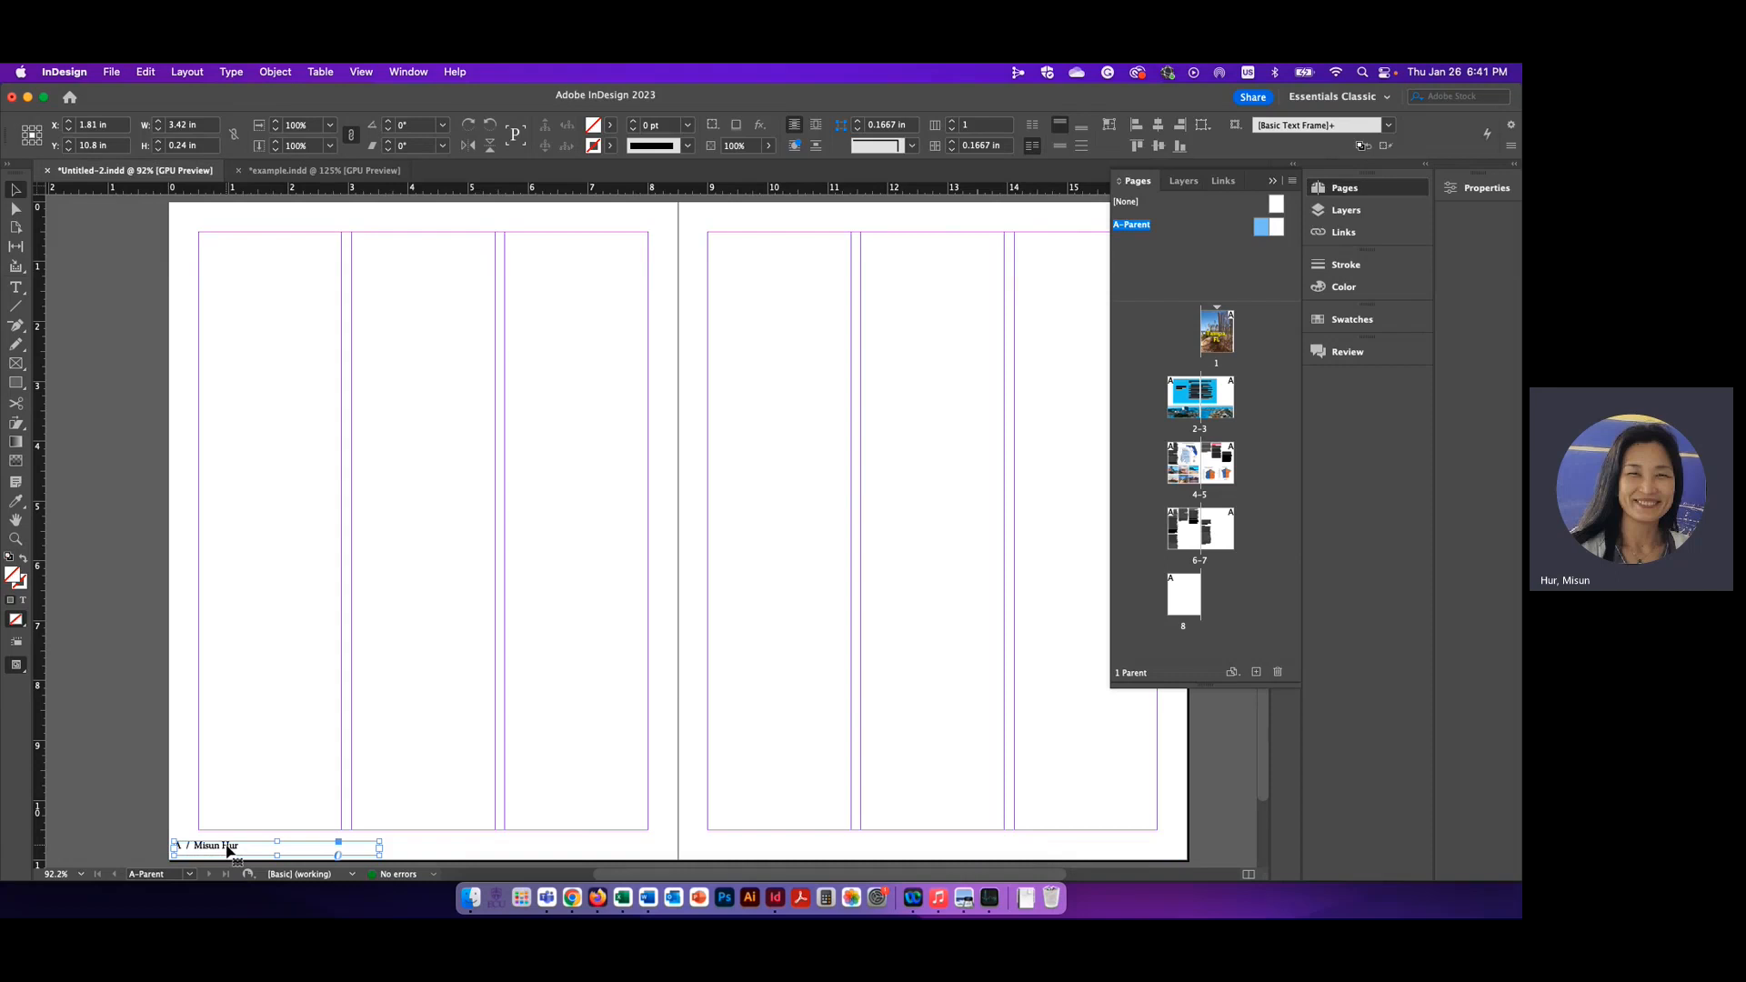
{"action": "right_click", "coordinate": [229, 850]}
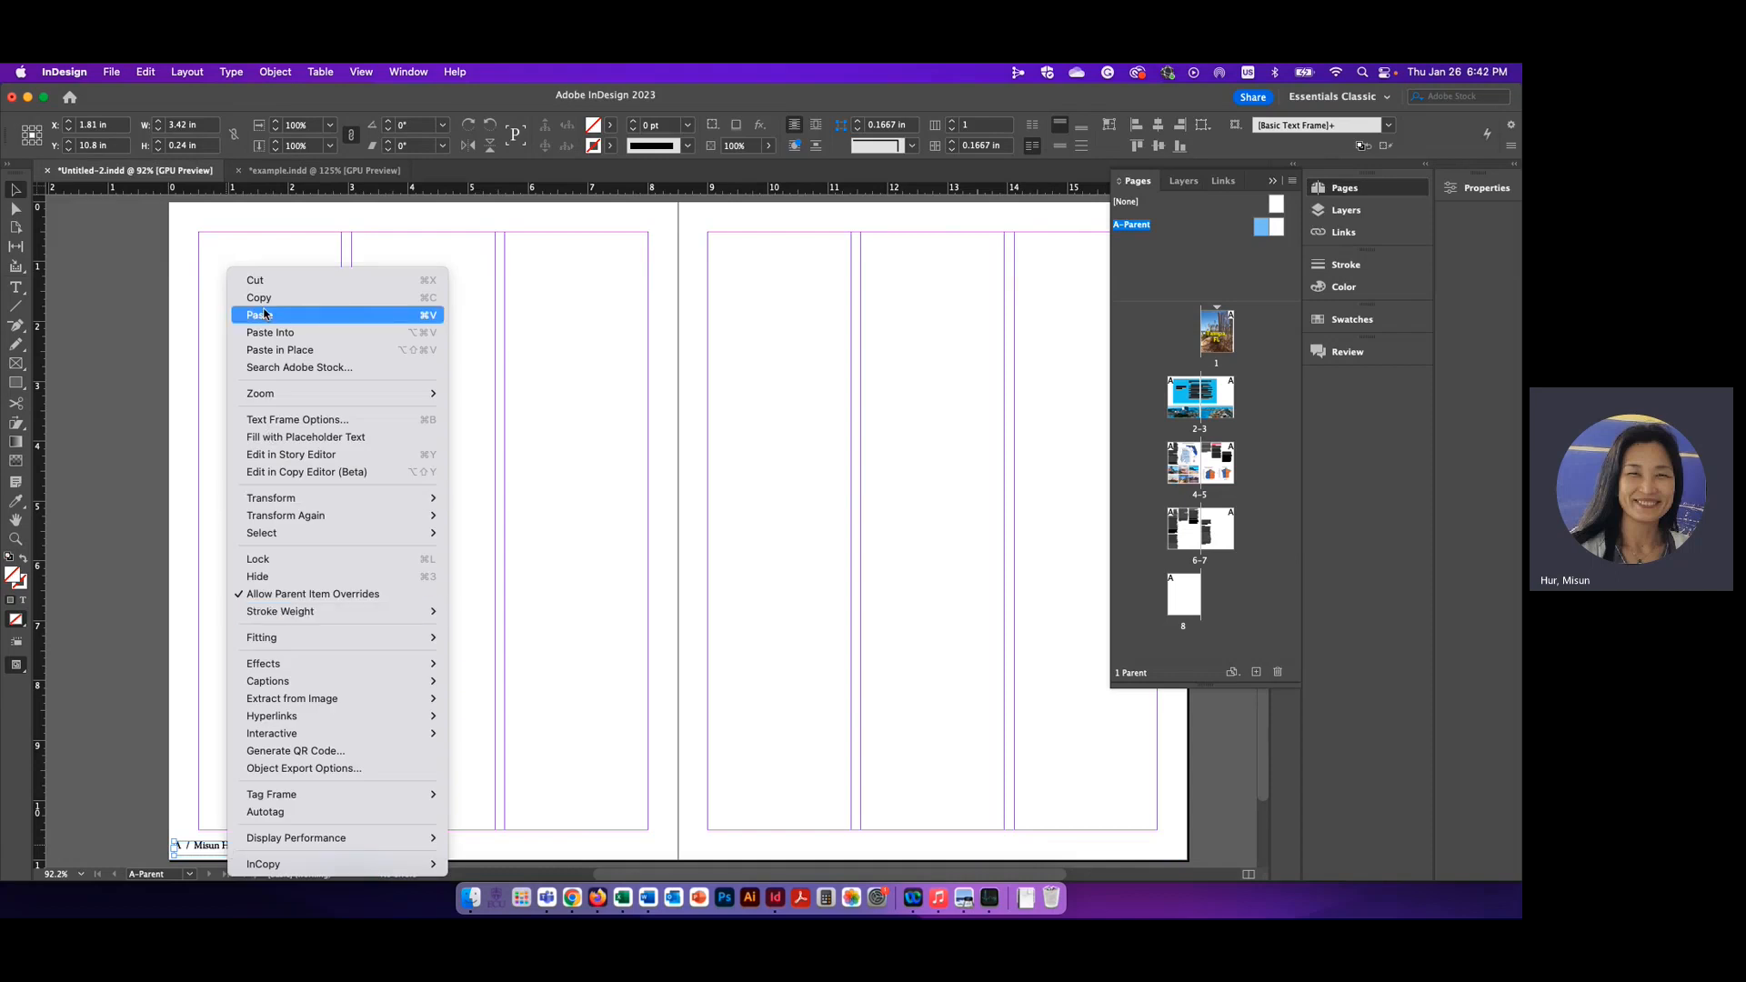
{"action": "left_click", "coordinate": [637, 656]}
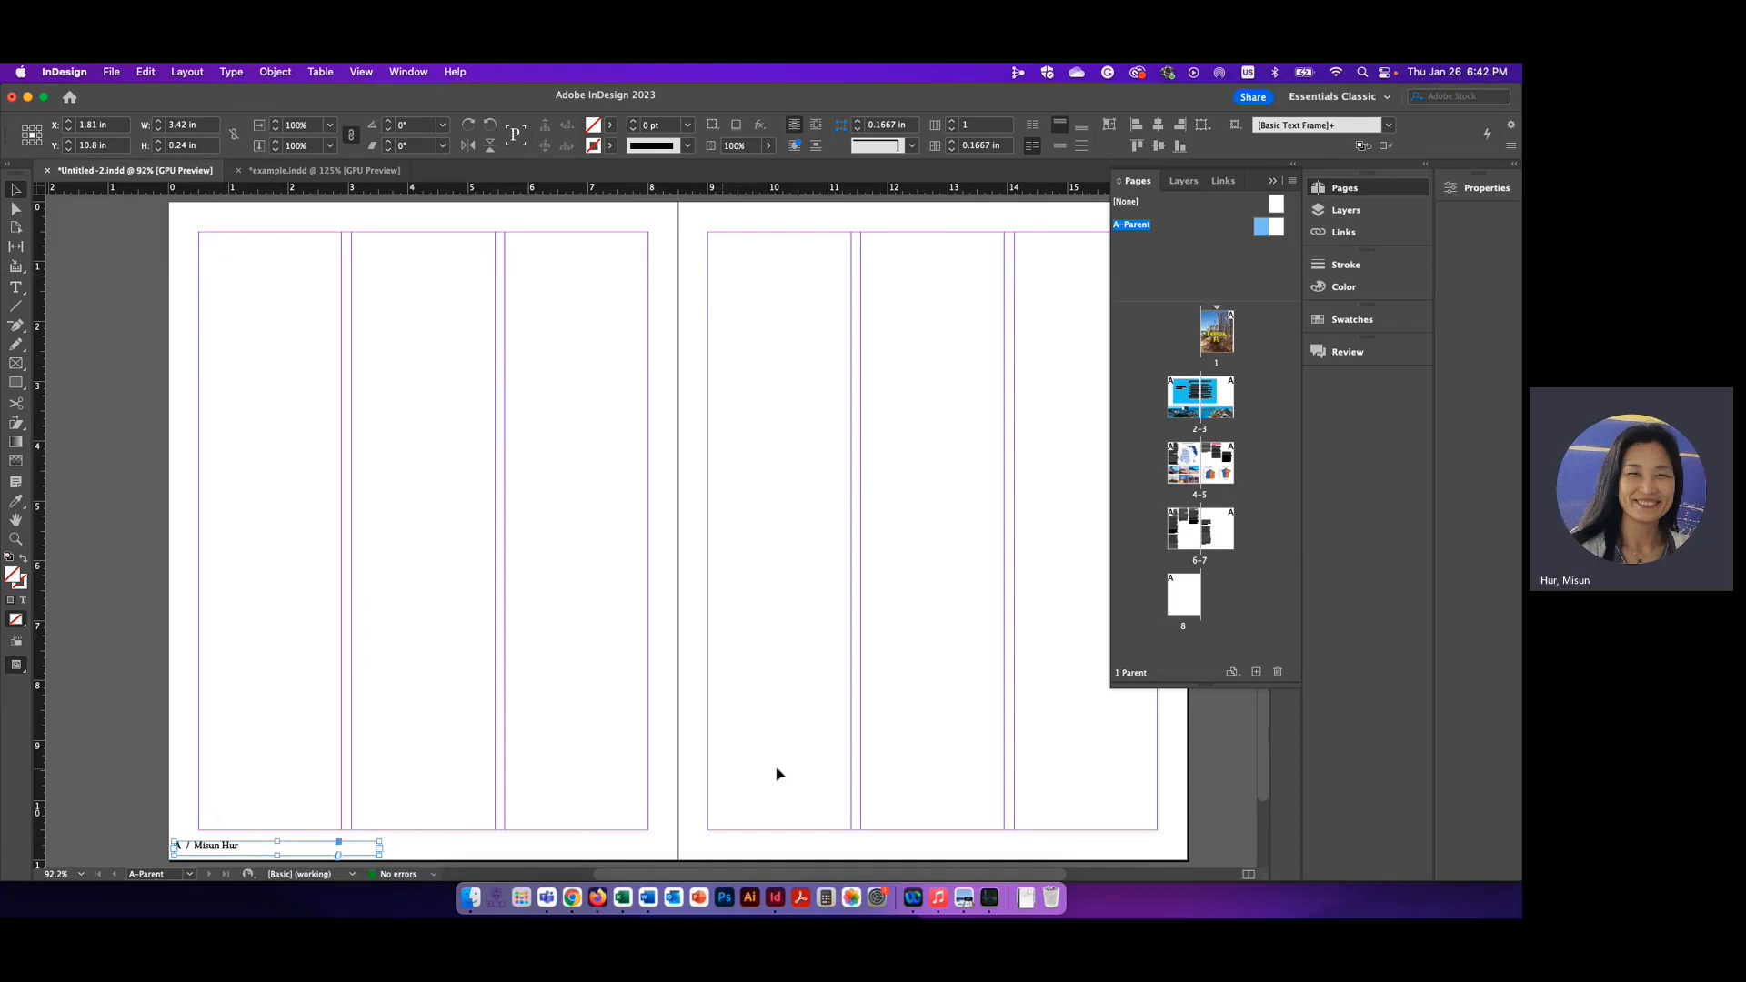
{"action": "right_click", "coordinate": [1101, 785]}
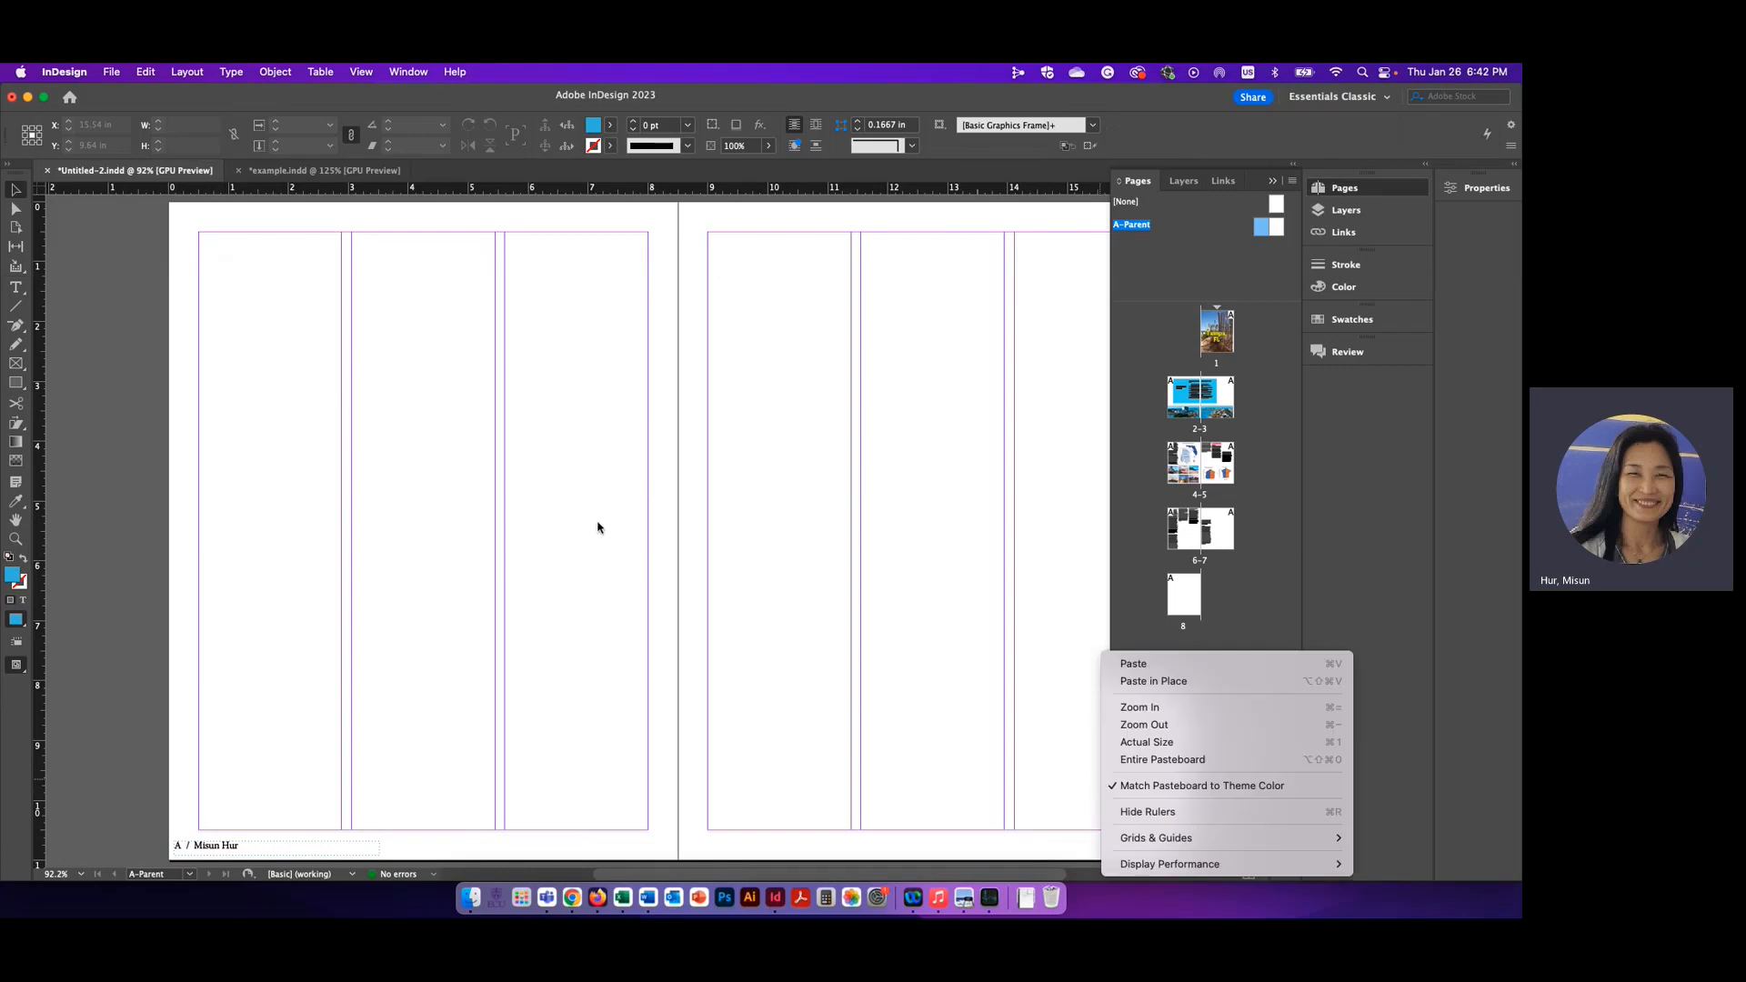
{"action": "left_click", "coordinate": [1157, 664]}
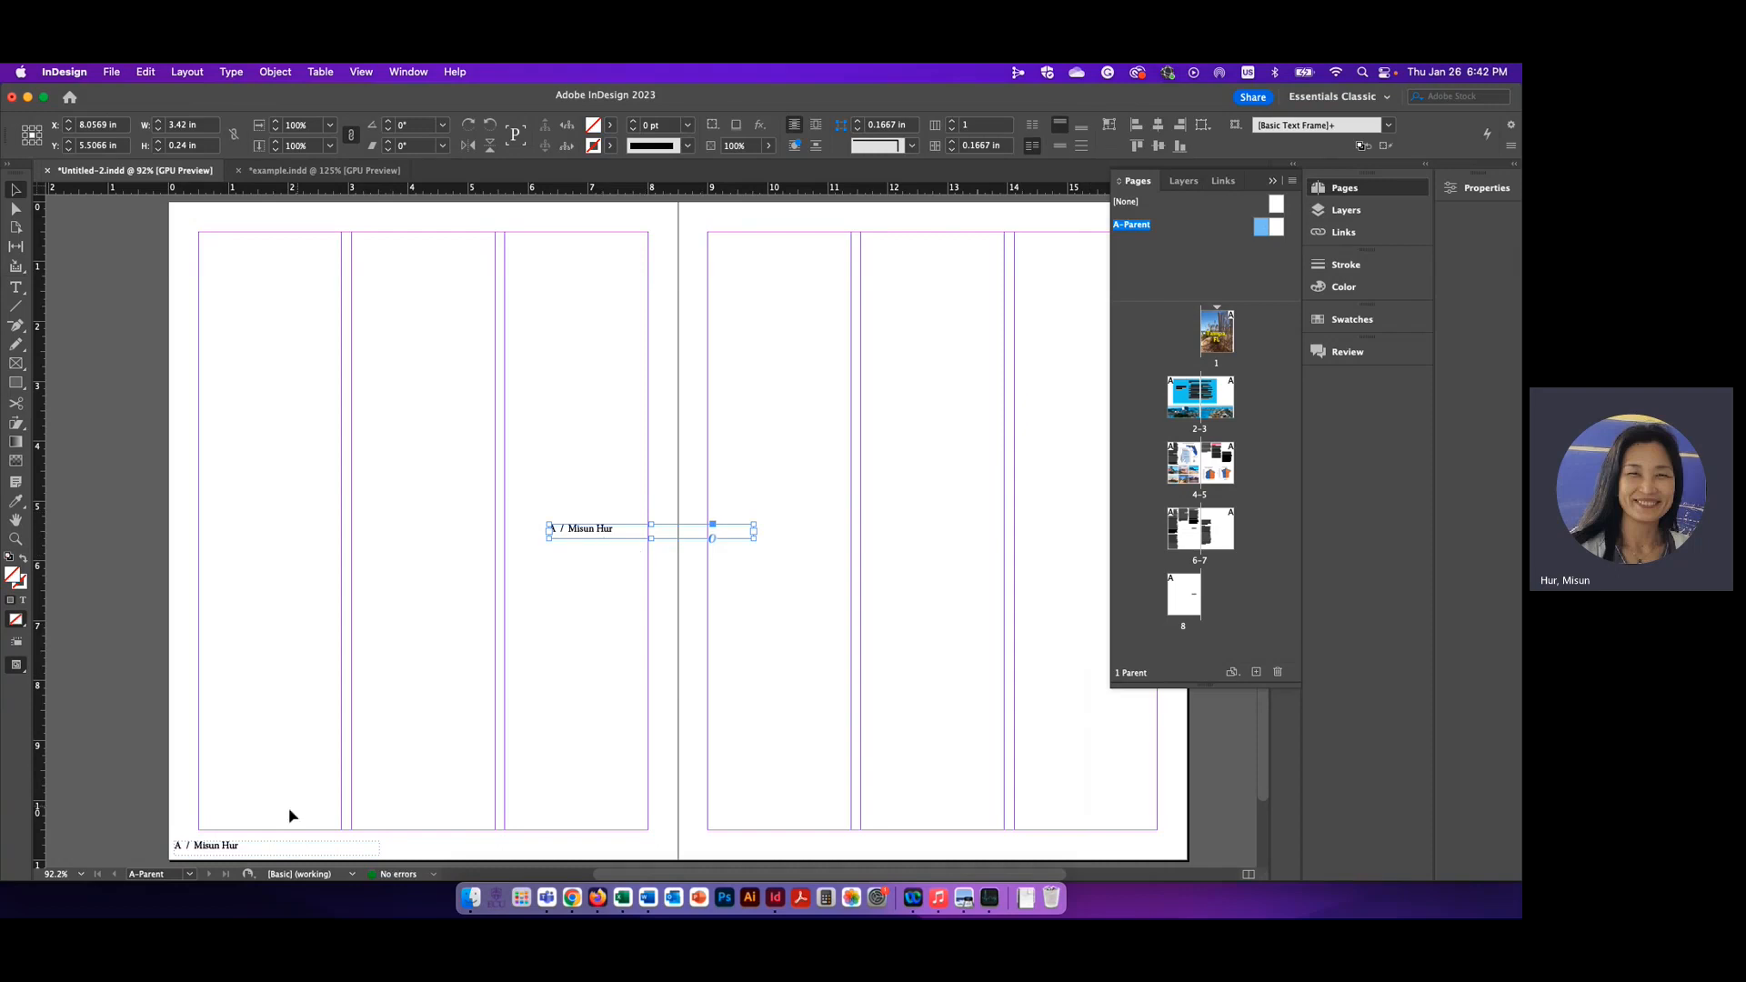
{"action": "left_click_drag", "start_coordinate": [630, 536], "coordinate": [1047, 853]}
{"action": "double_click", "coordinate": [1020, 850]}
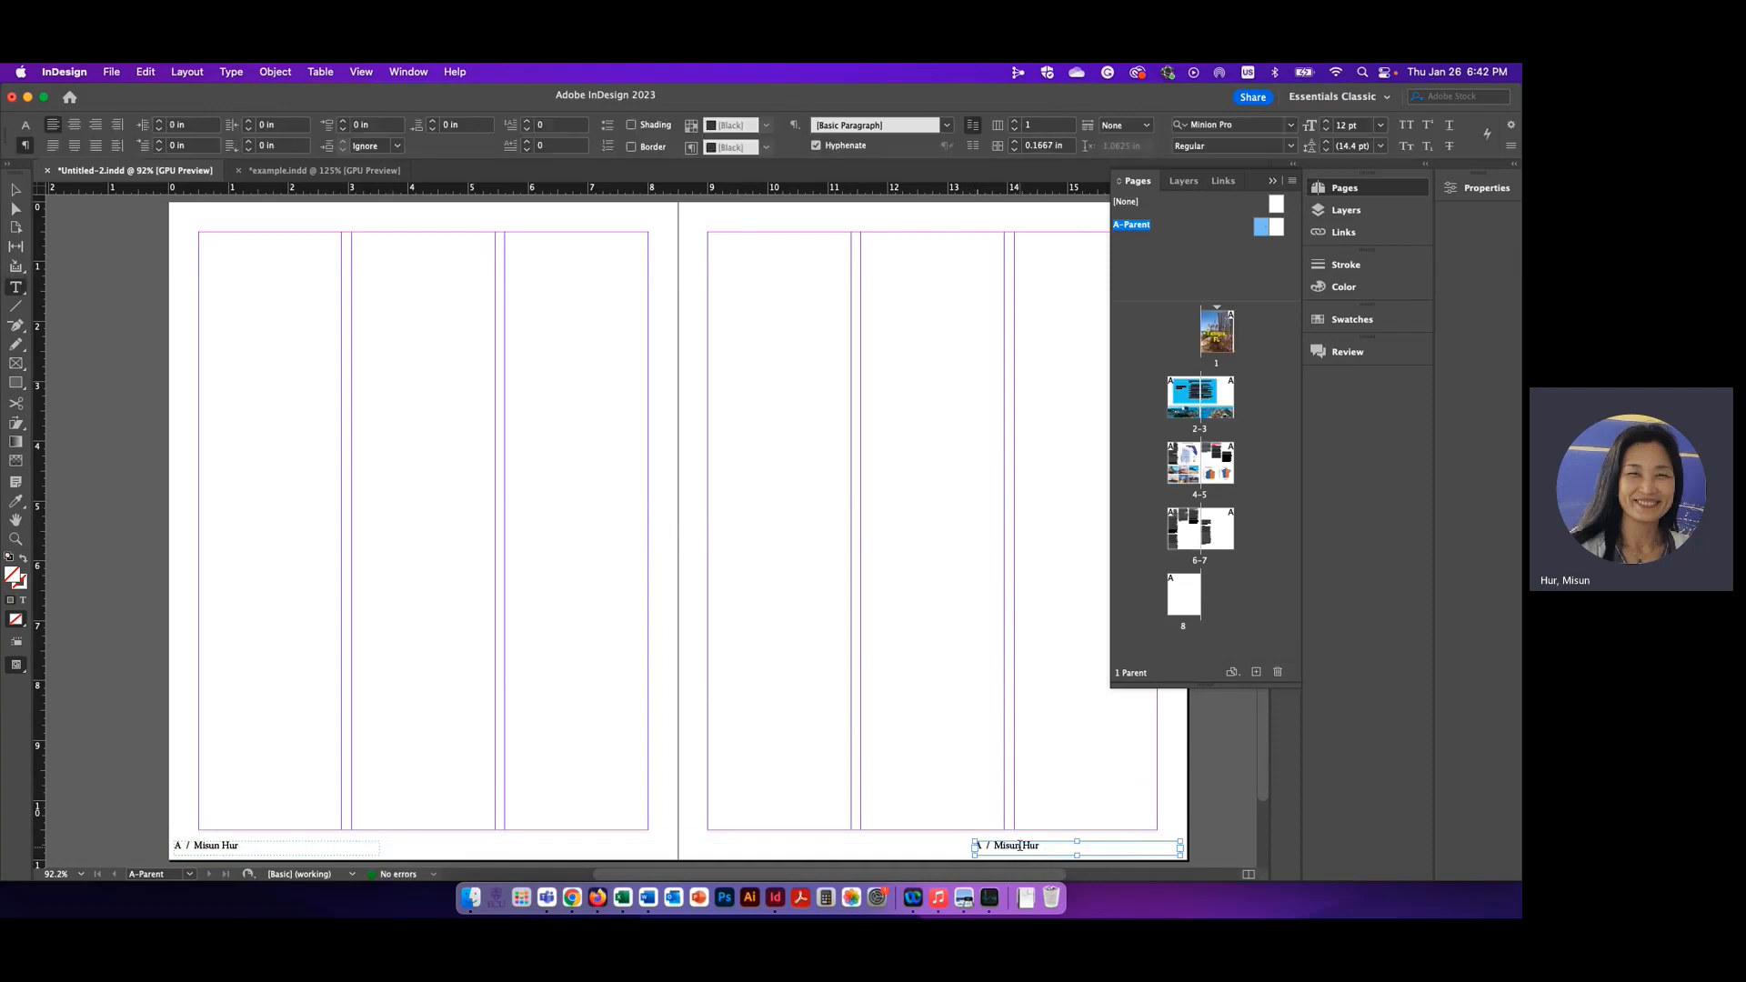
Replace the author's name in the right A-Parent page's footer with "Tampa, FL /"
{"action": "key", "text": "super+2"}
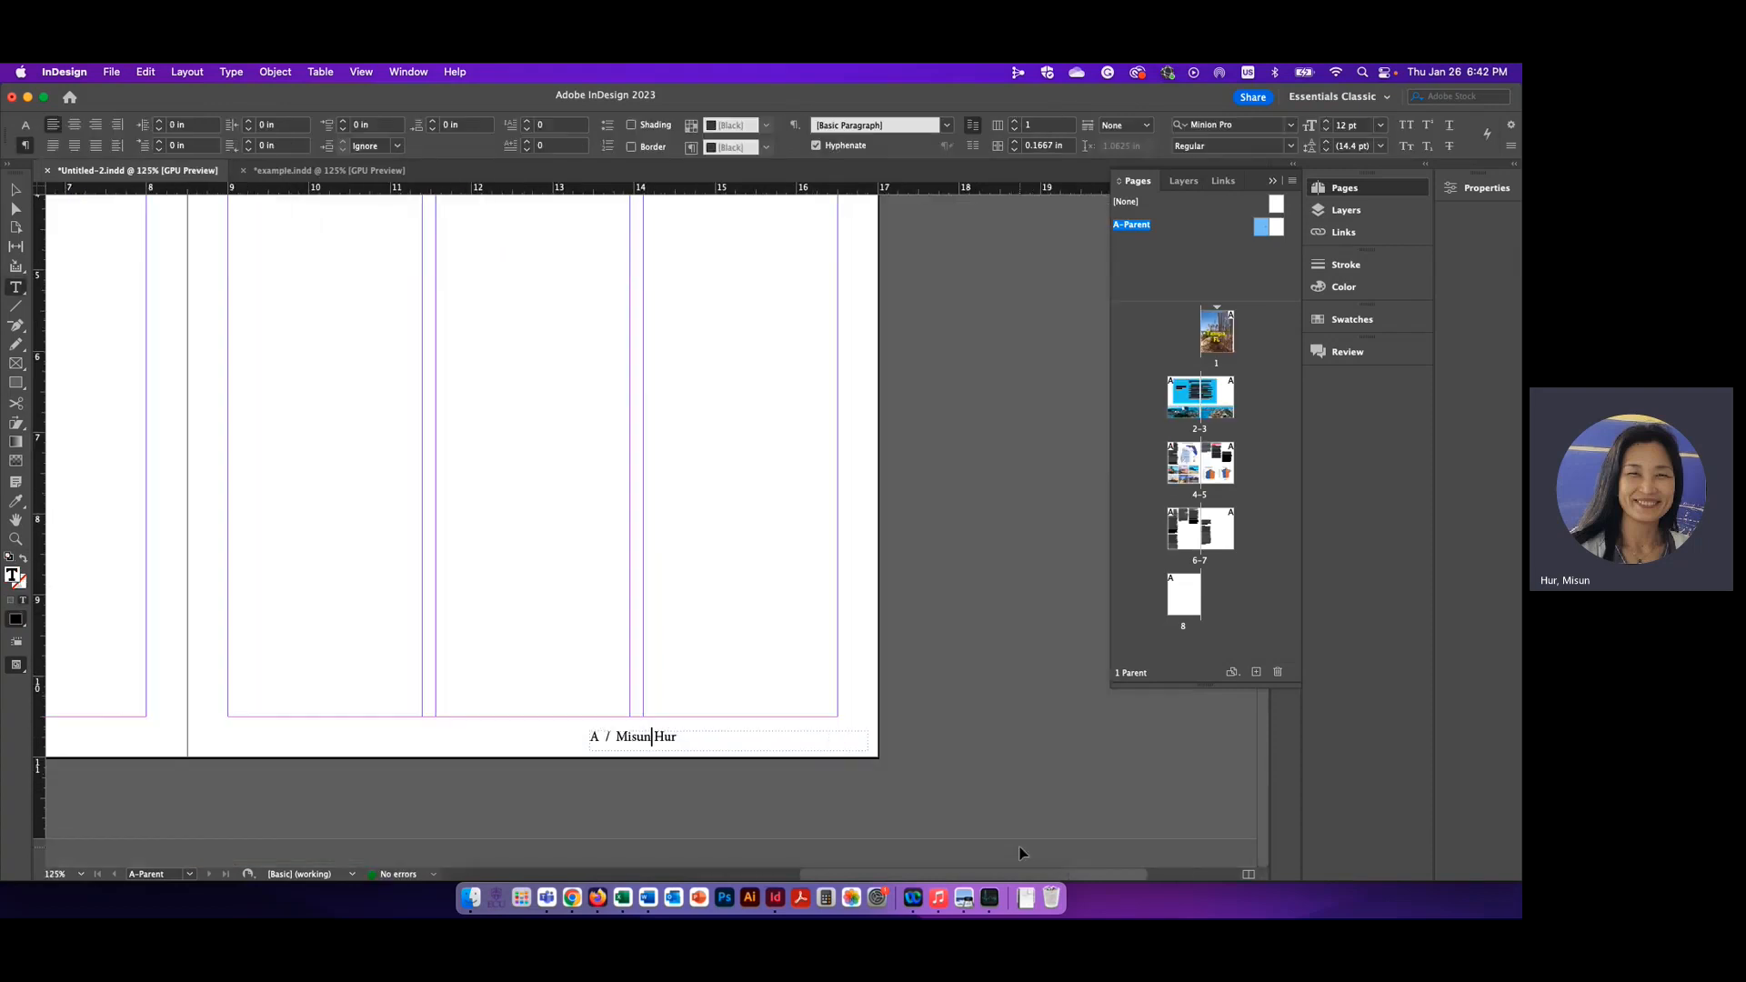
{"action": "key", "text": "super+equal"}
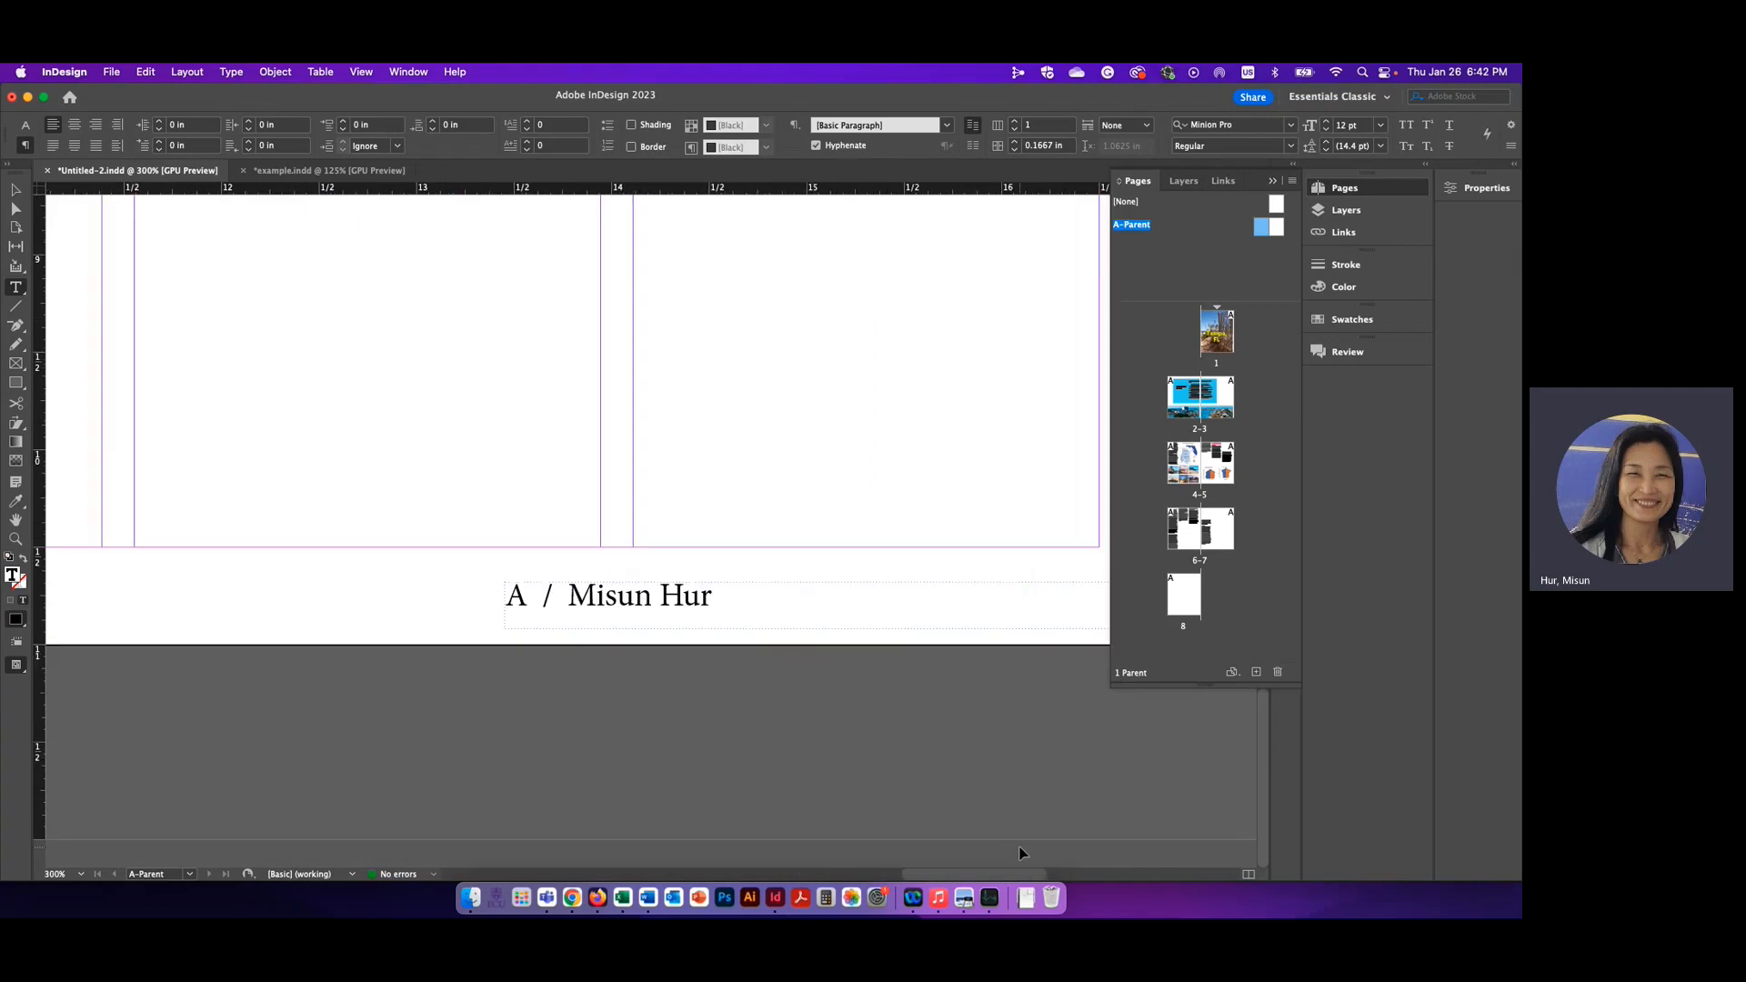
{"action": "scroll", "coordinate": [788, 695], "scroll_direction": "right", "scroll_amount": 5}
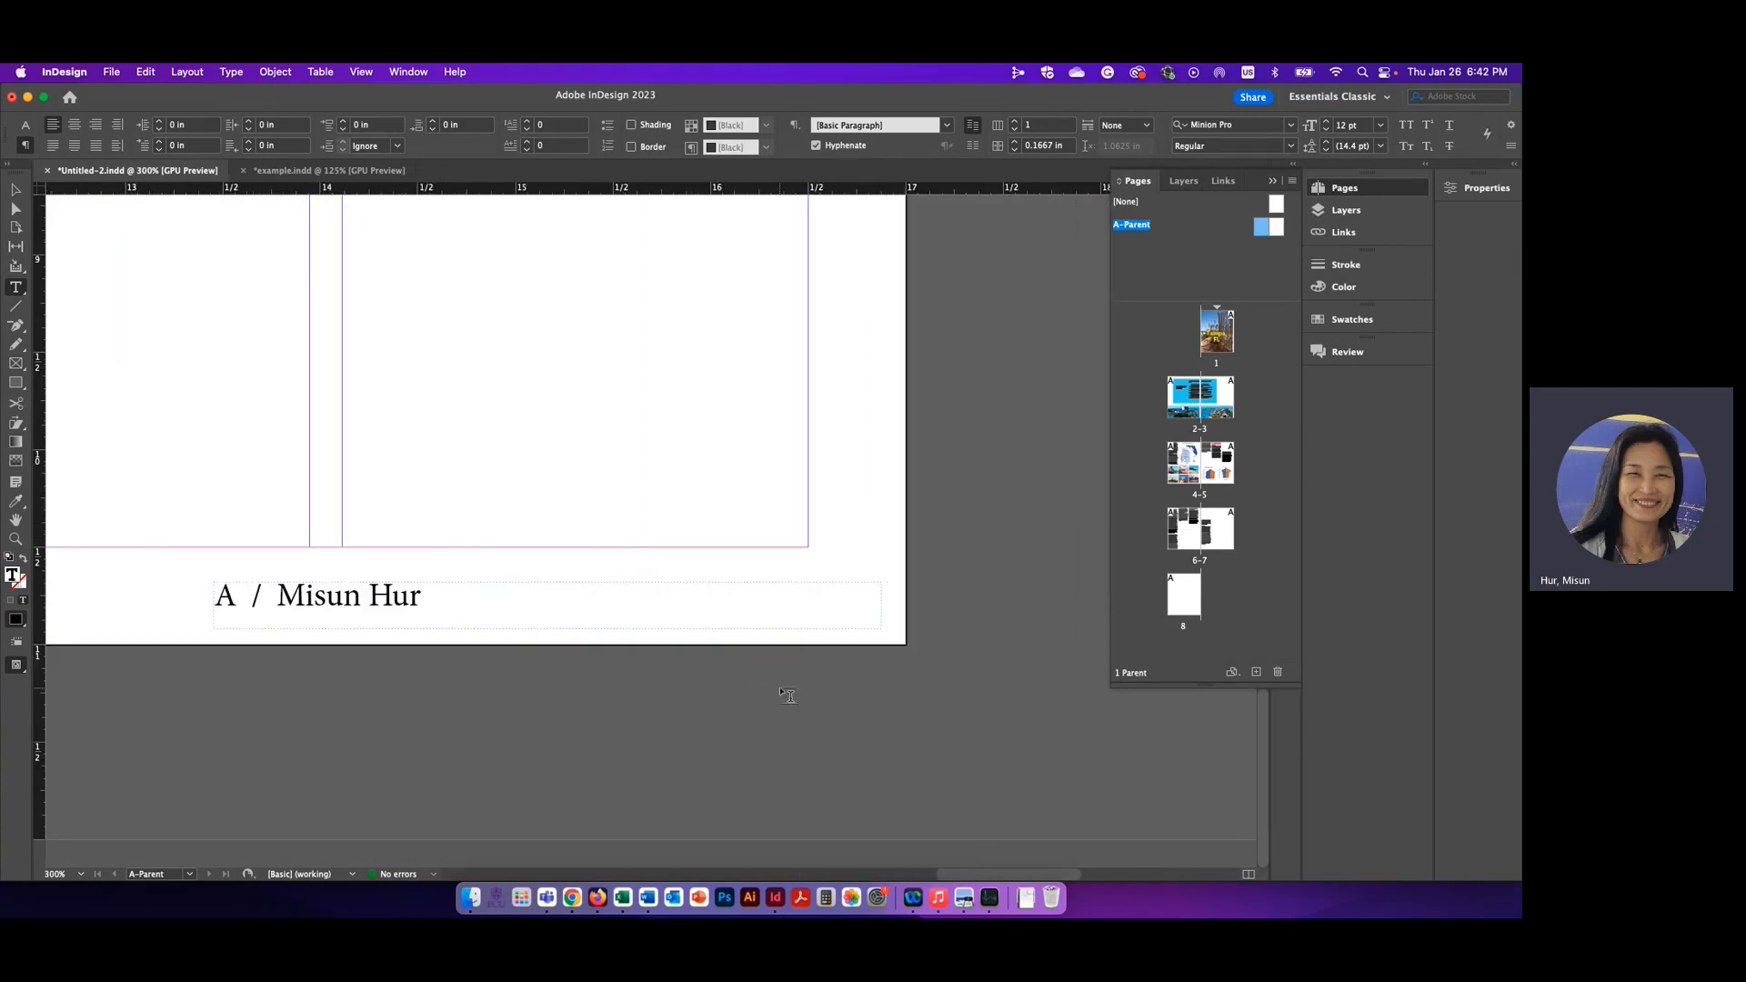
{"action": "left_click_drag", "start_coordinate": [430, 597], "coordinate": [276, 598]}
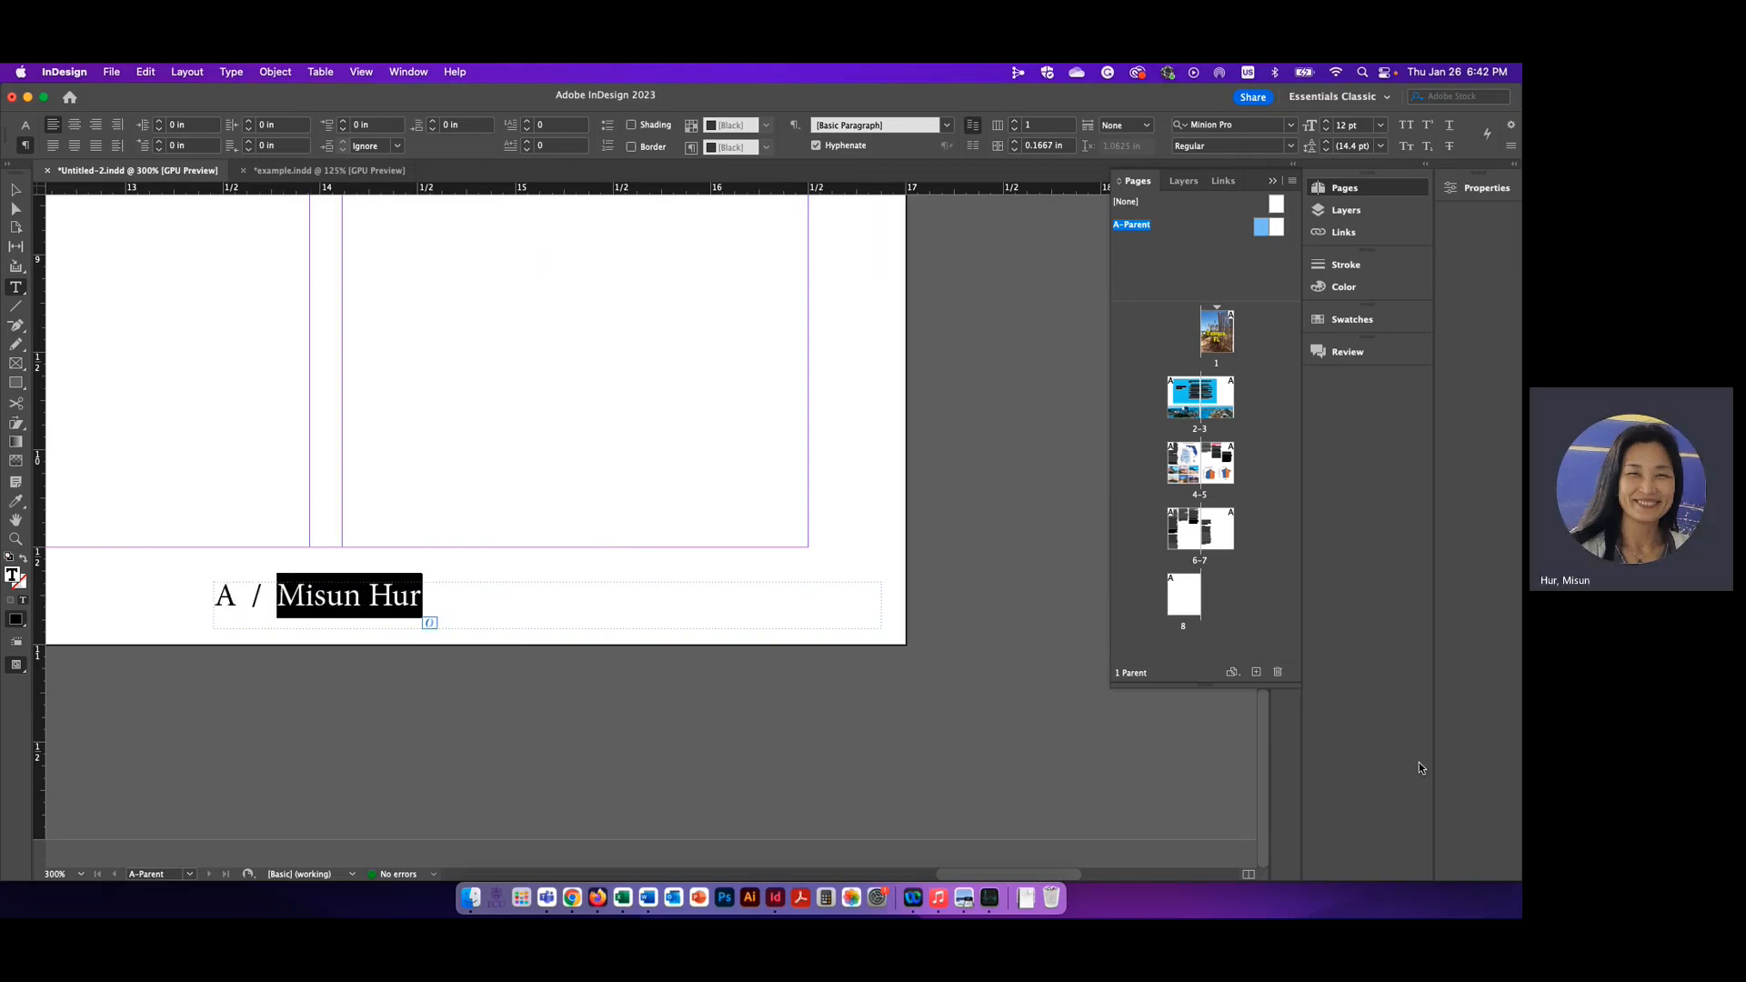
{"action": "type", "text": "Tam "}
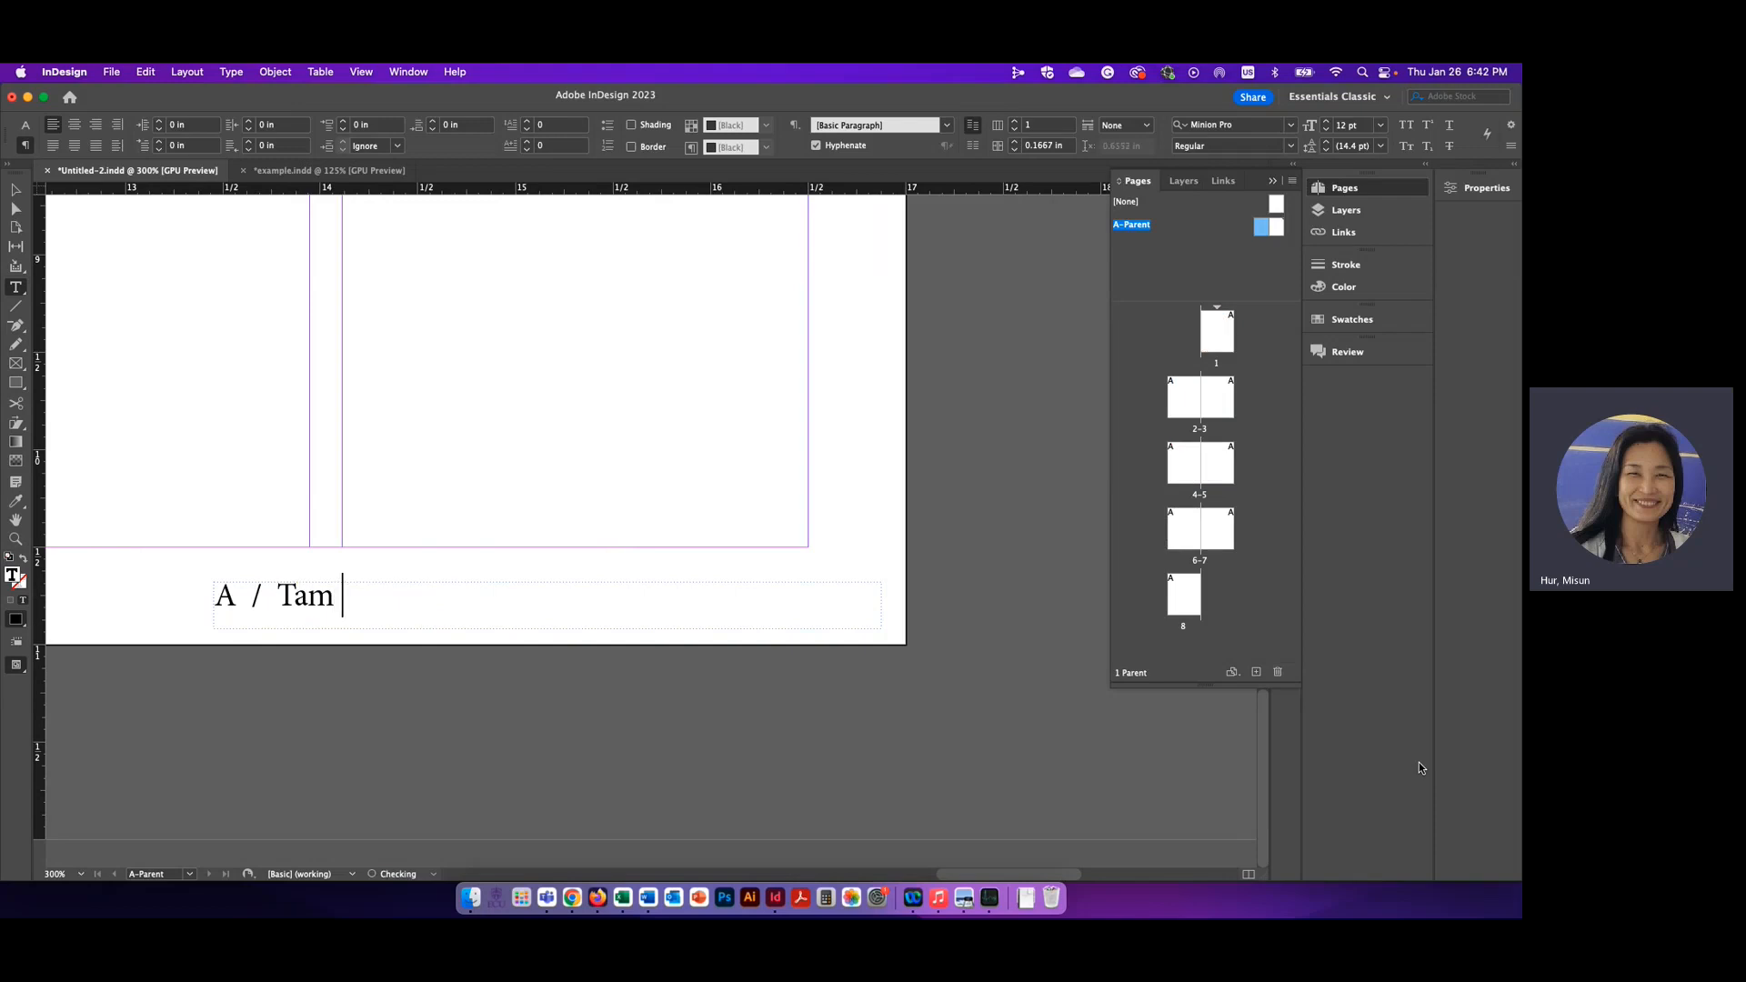
{"action": "type", "text": "pa, F:"}
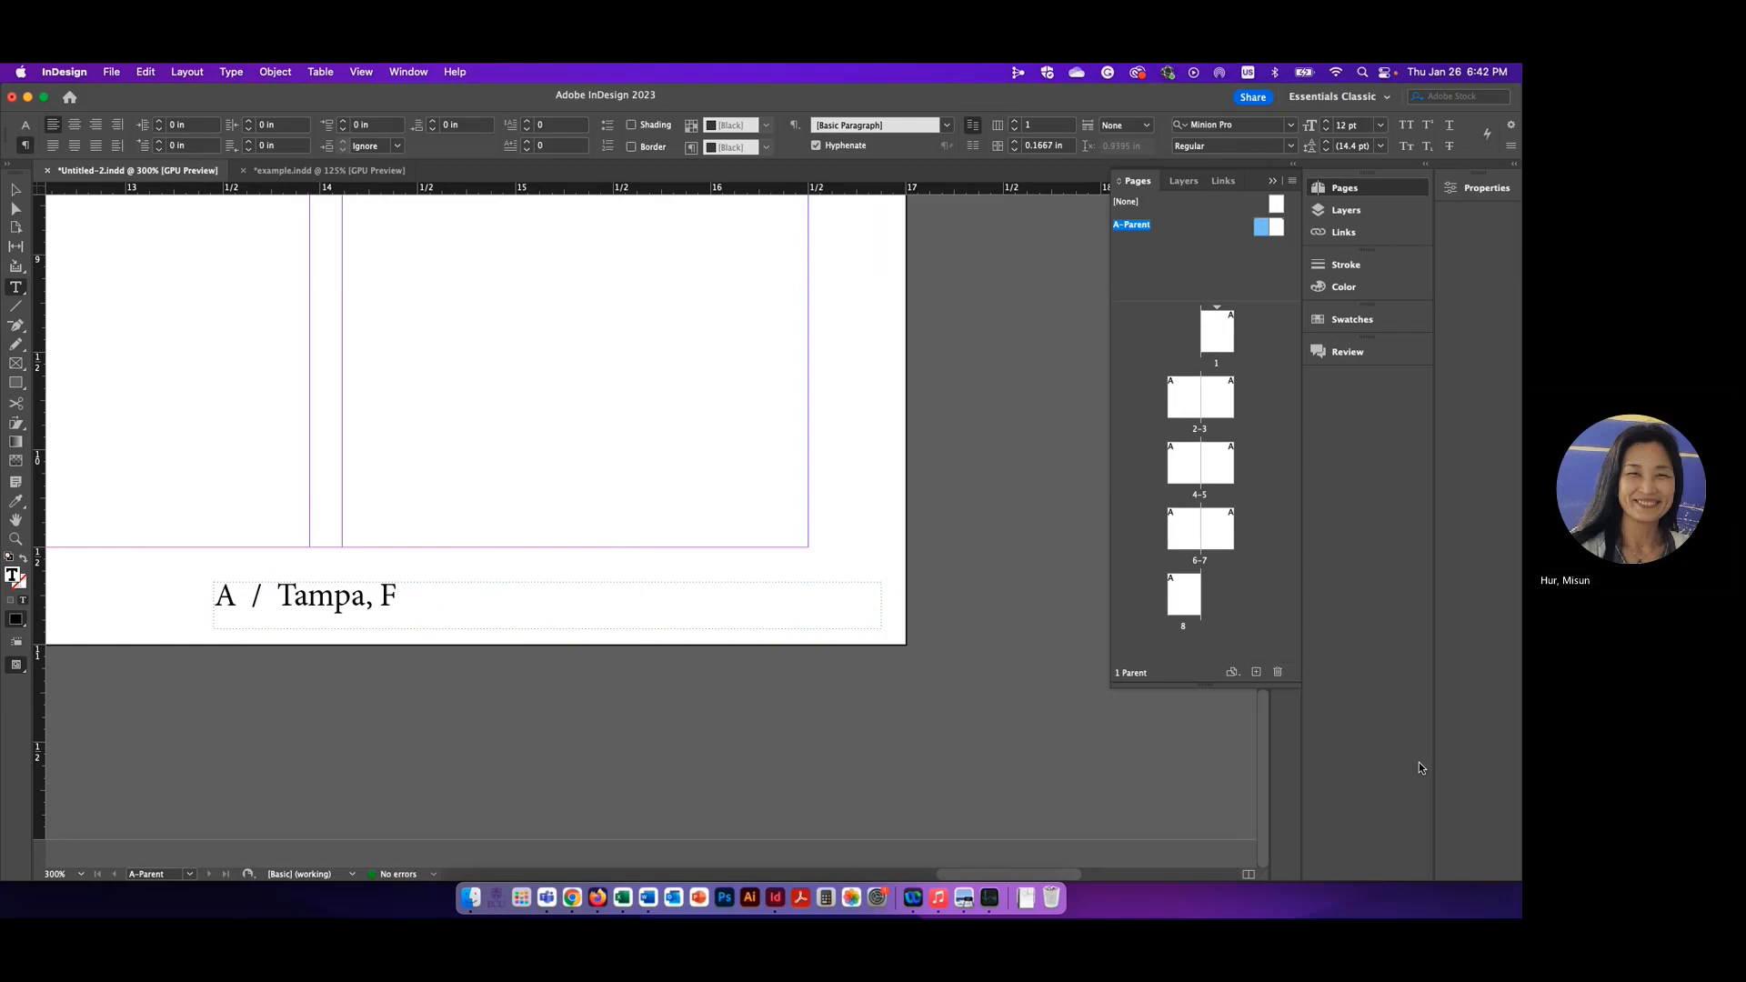
{"action": "type", "text": "L "}
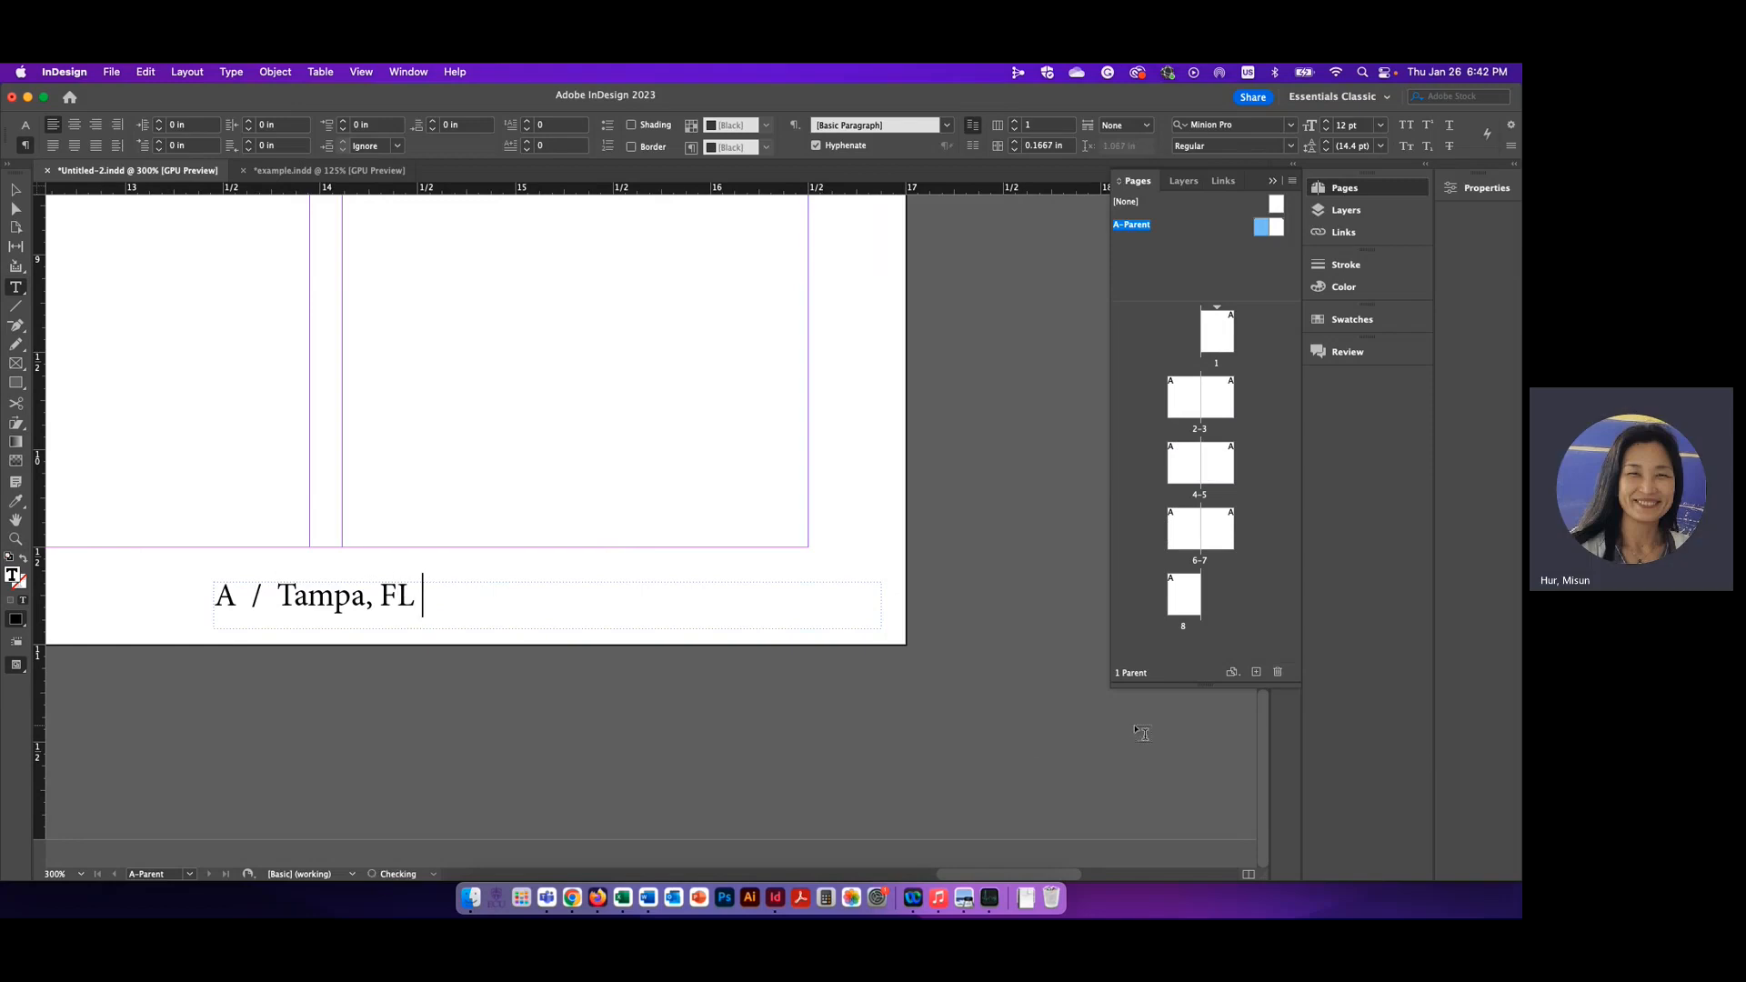
{"action": "type", "text": " /"}
Delete the leading page marker and slash from the right footer and insert a Current Page Number marker after "Tampa, FL /"
{"action": "double_click", "coordinate": [222, 595]}
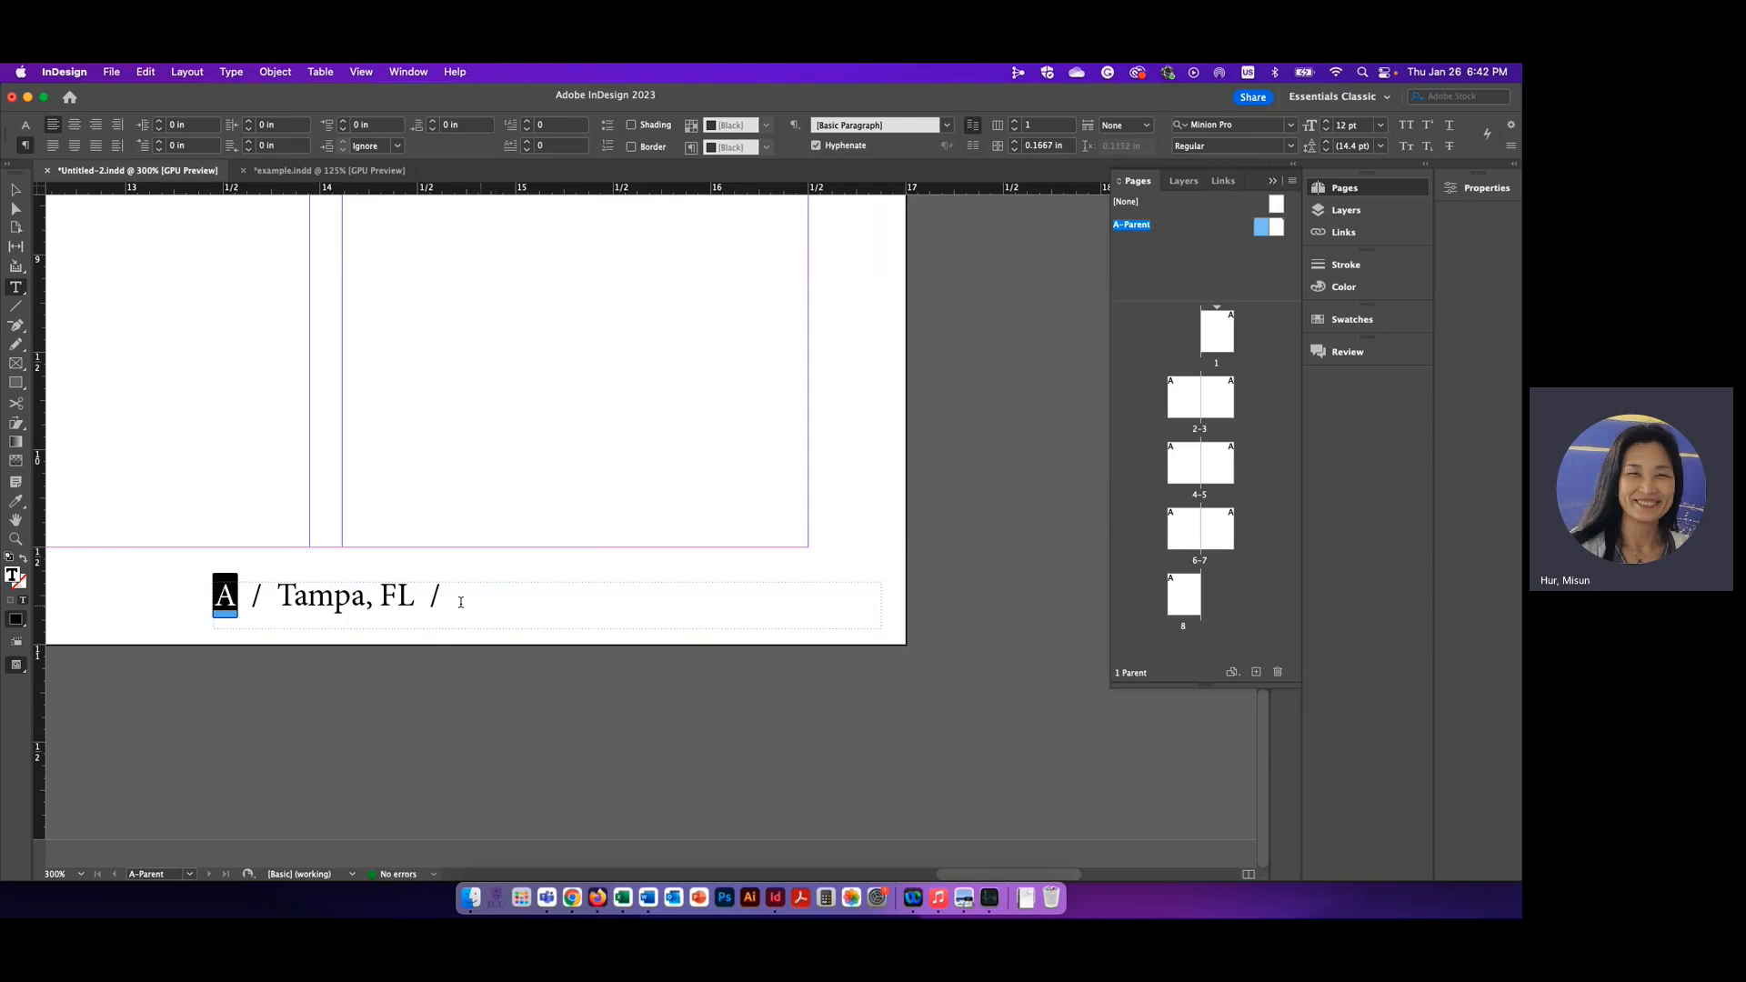
{"action": "left_click_drag", "start_coordinate": [278, 596], "coordinate": [195, 596]}
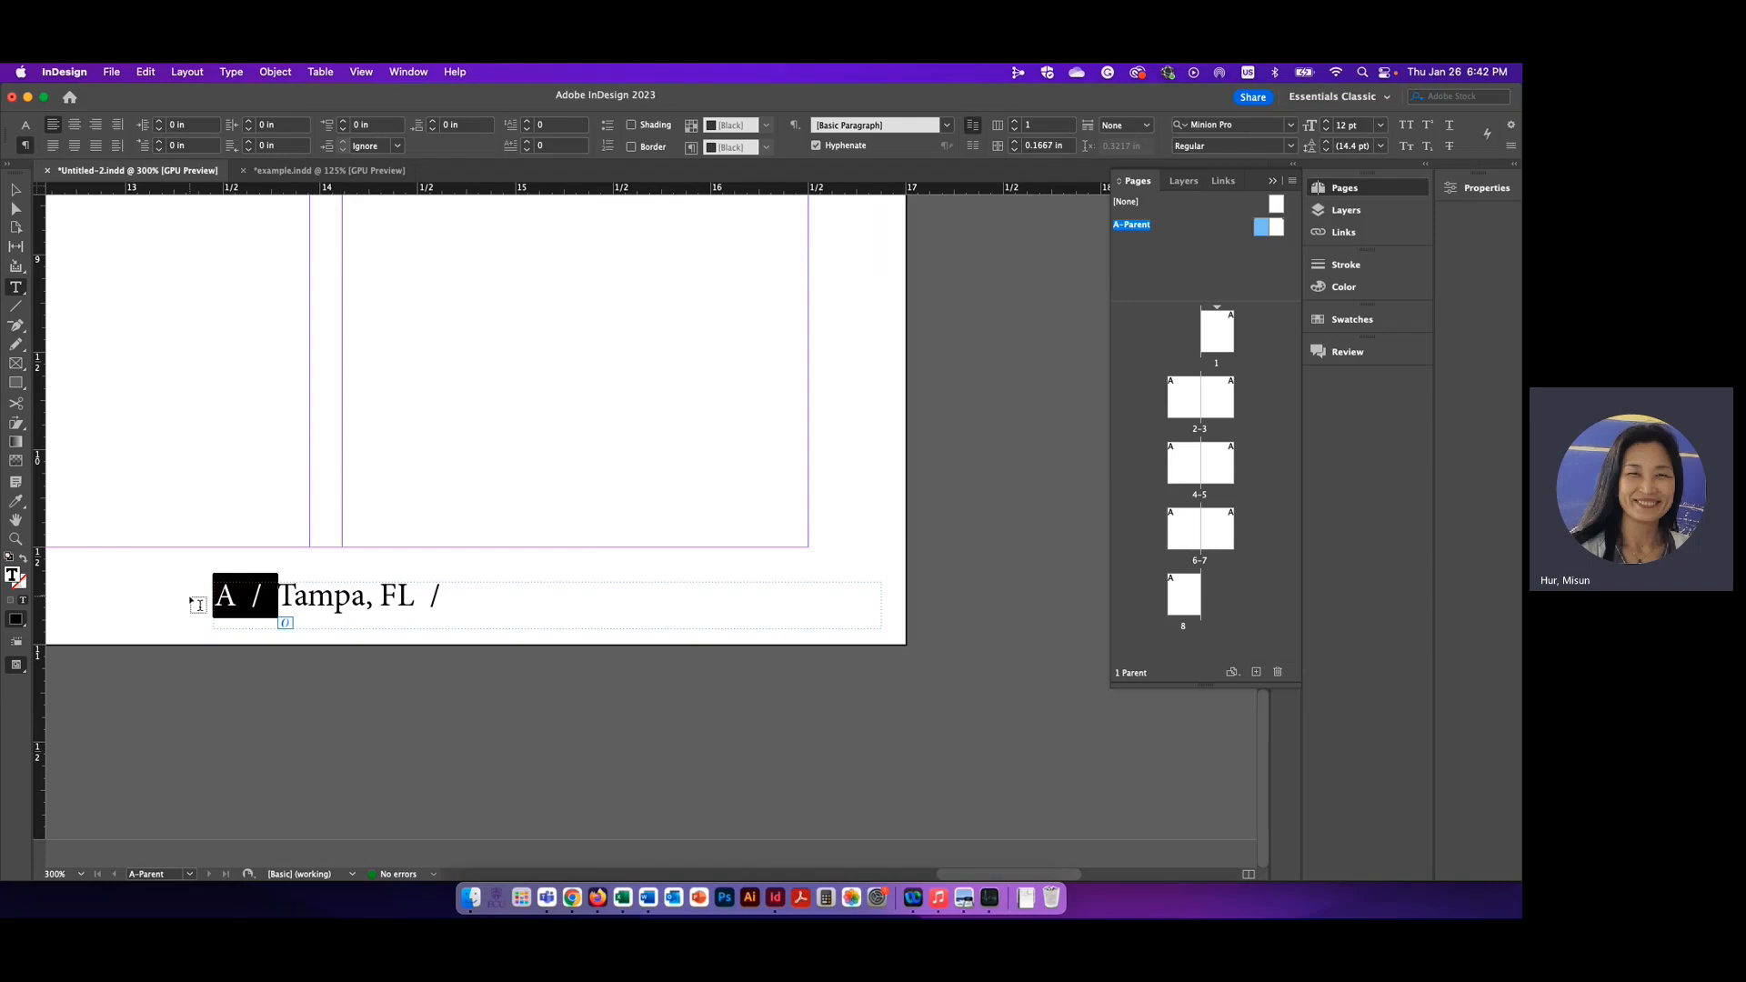
{"action": "key", "text": "BackSpace"}
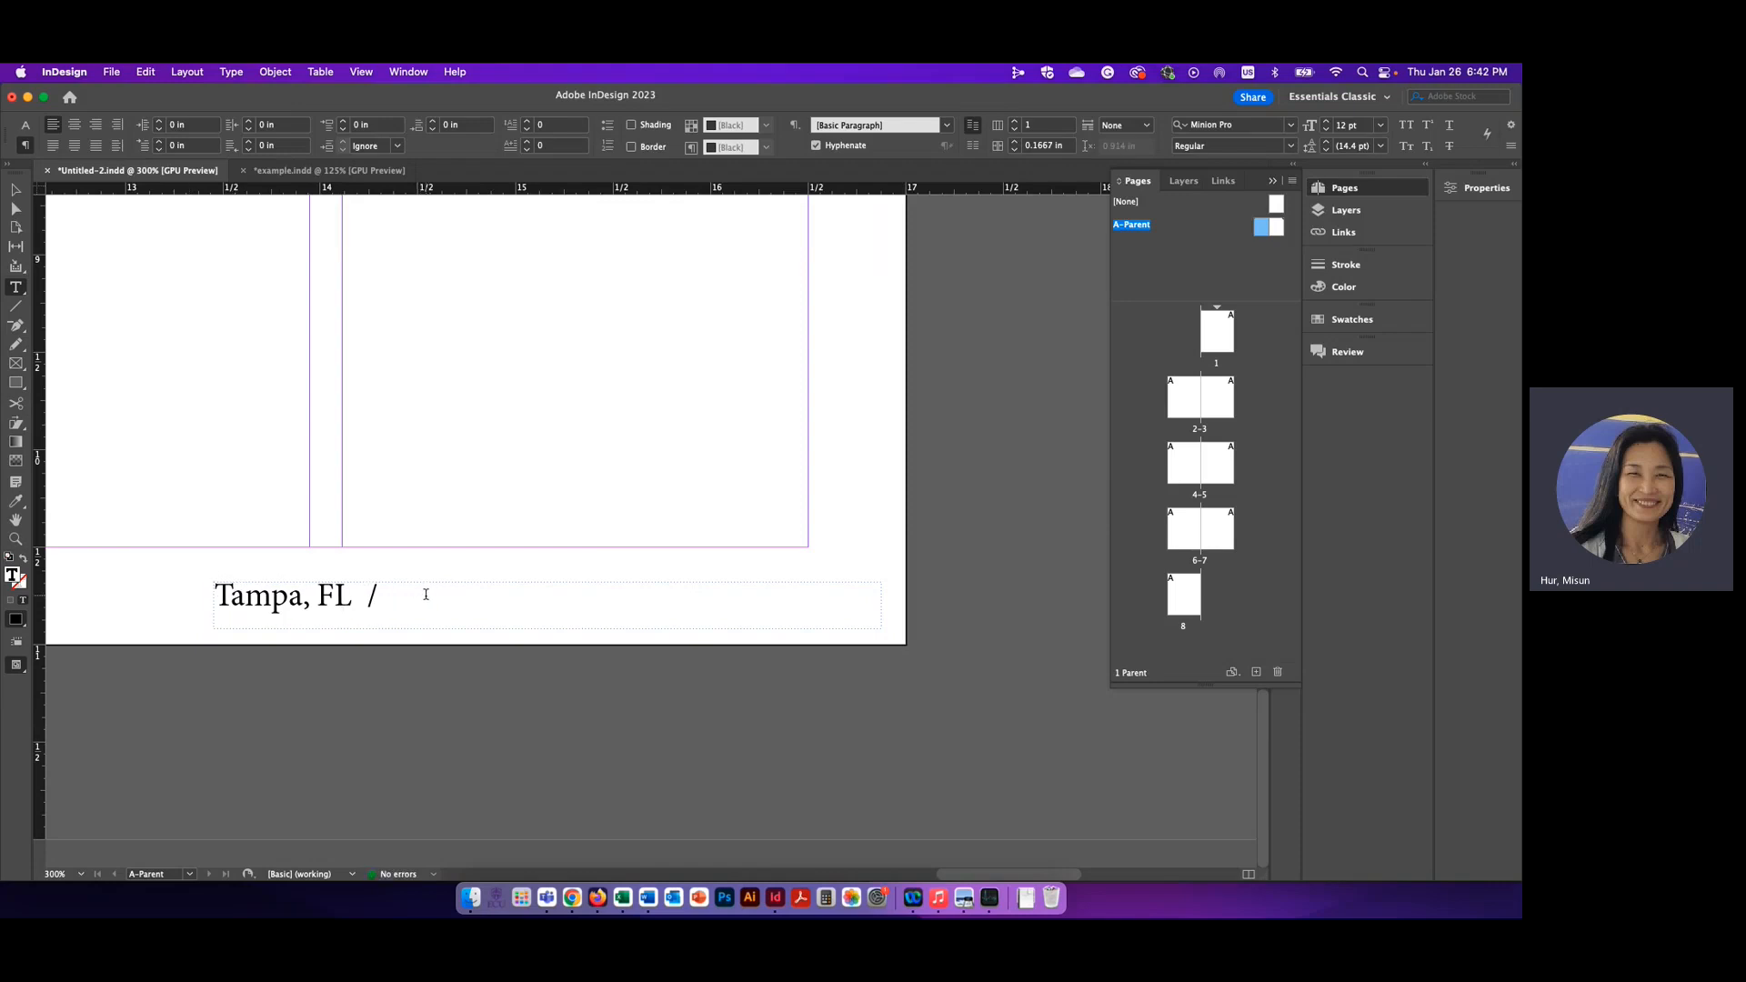
{"action": "left_click", "coordinate": [233, 73]}
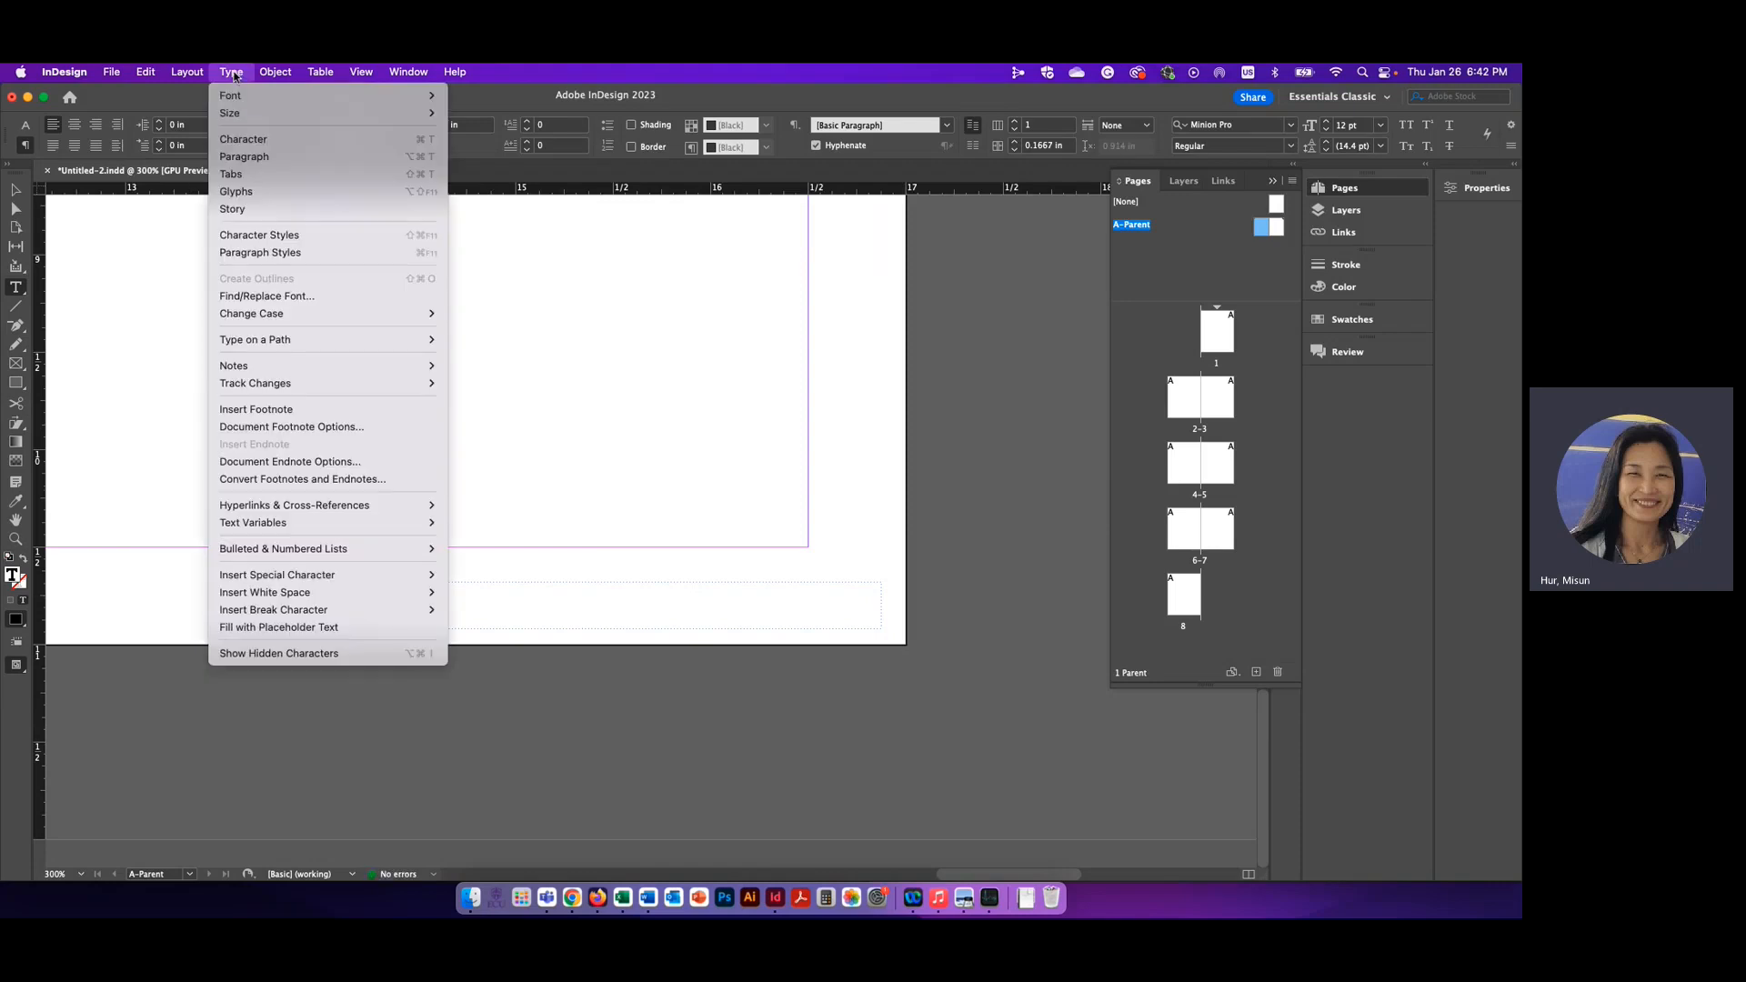
{"action": "mouse_move", "coordinate": [306, 579]}
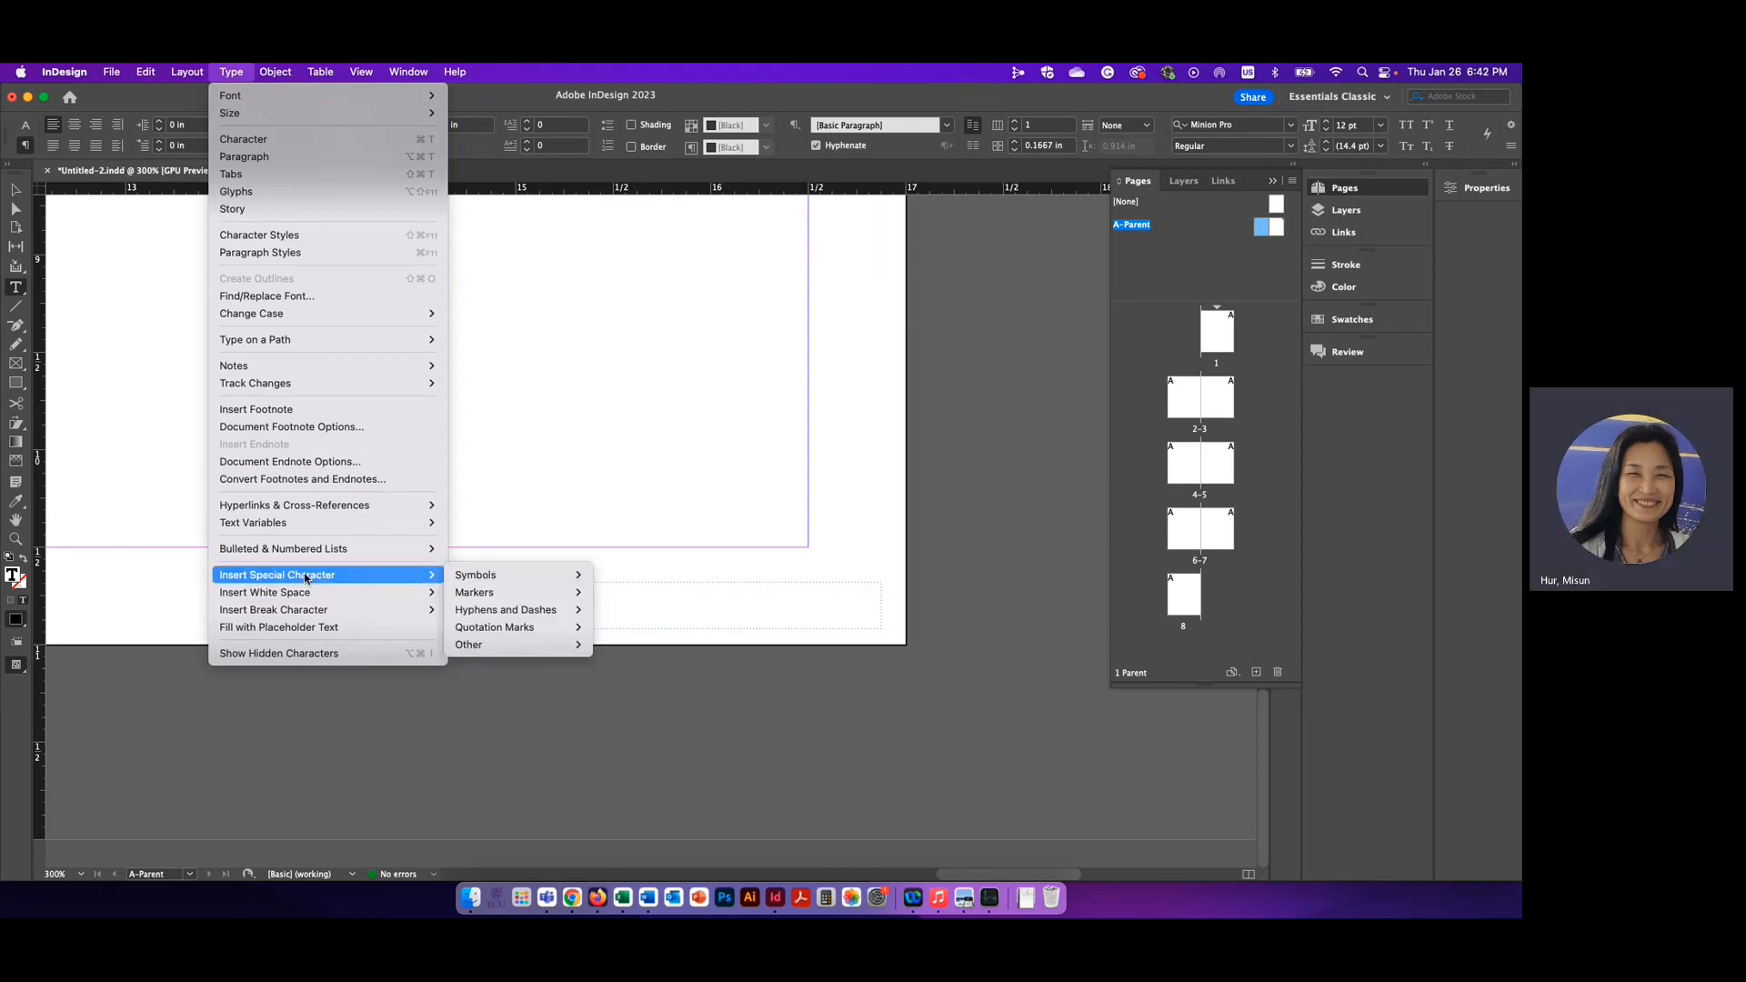
{"action": "mouse_move", "coordinate": [489, 596]}
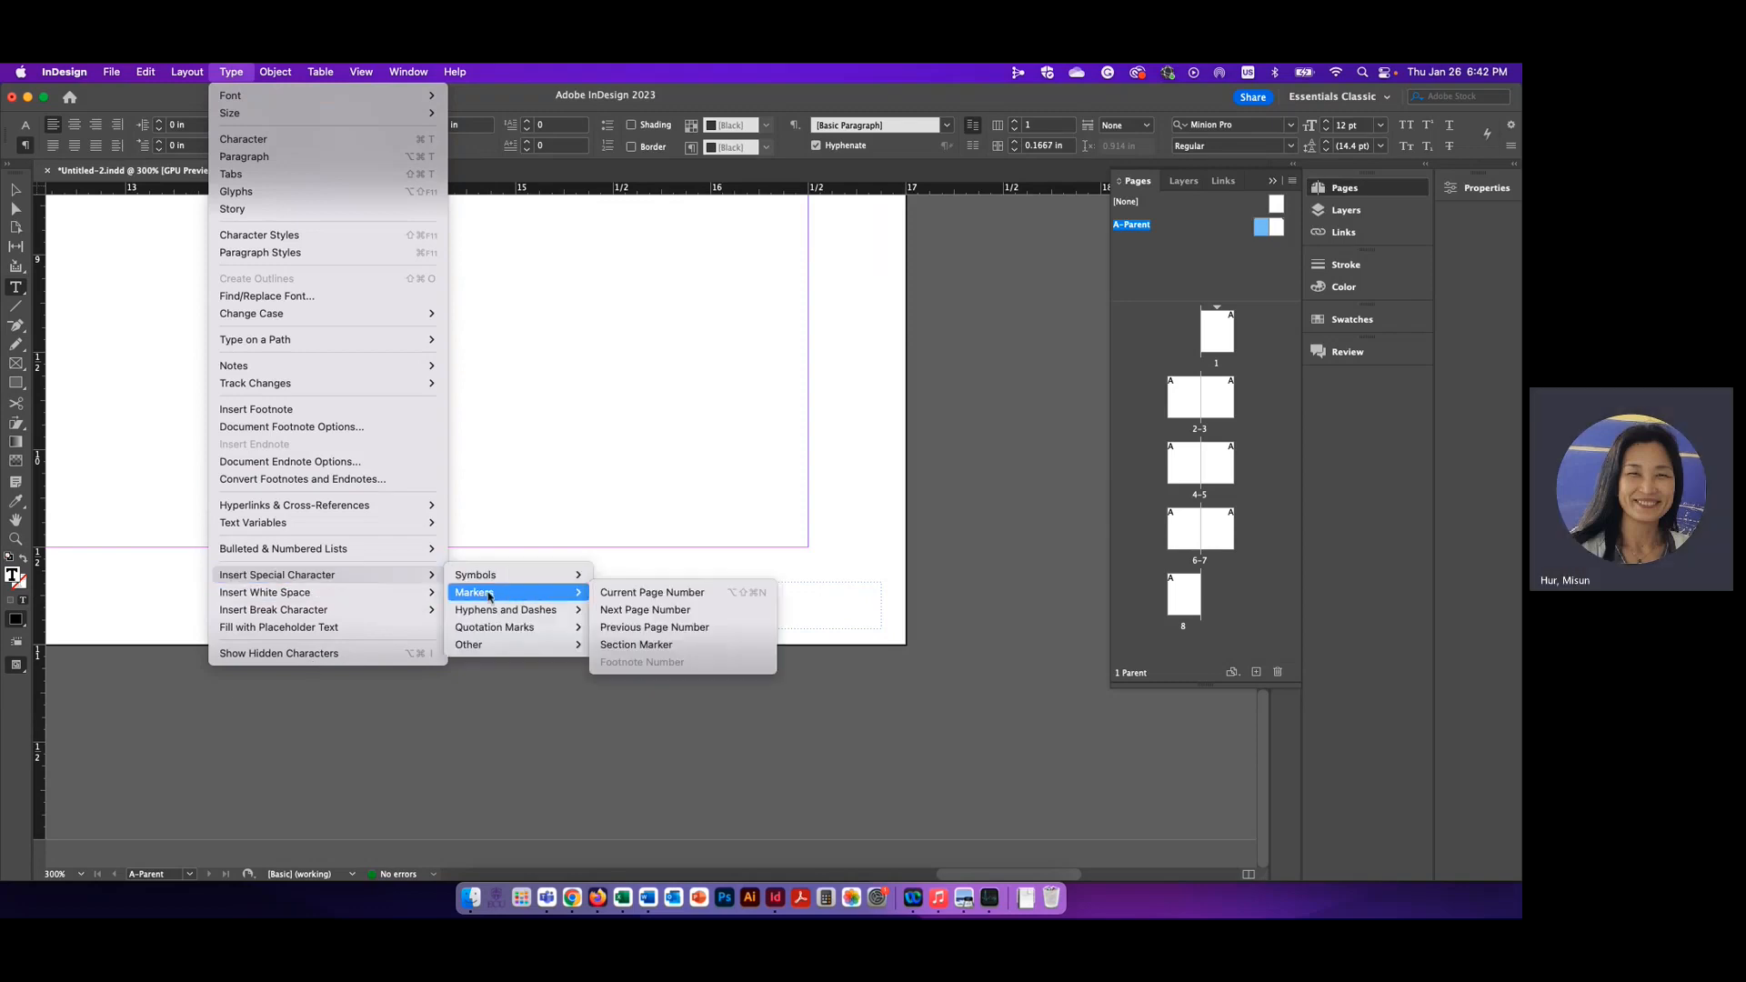
{"action": "left_click", "coordinate": [653, 596]}
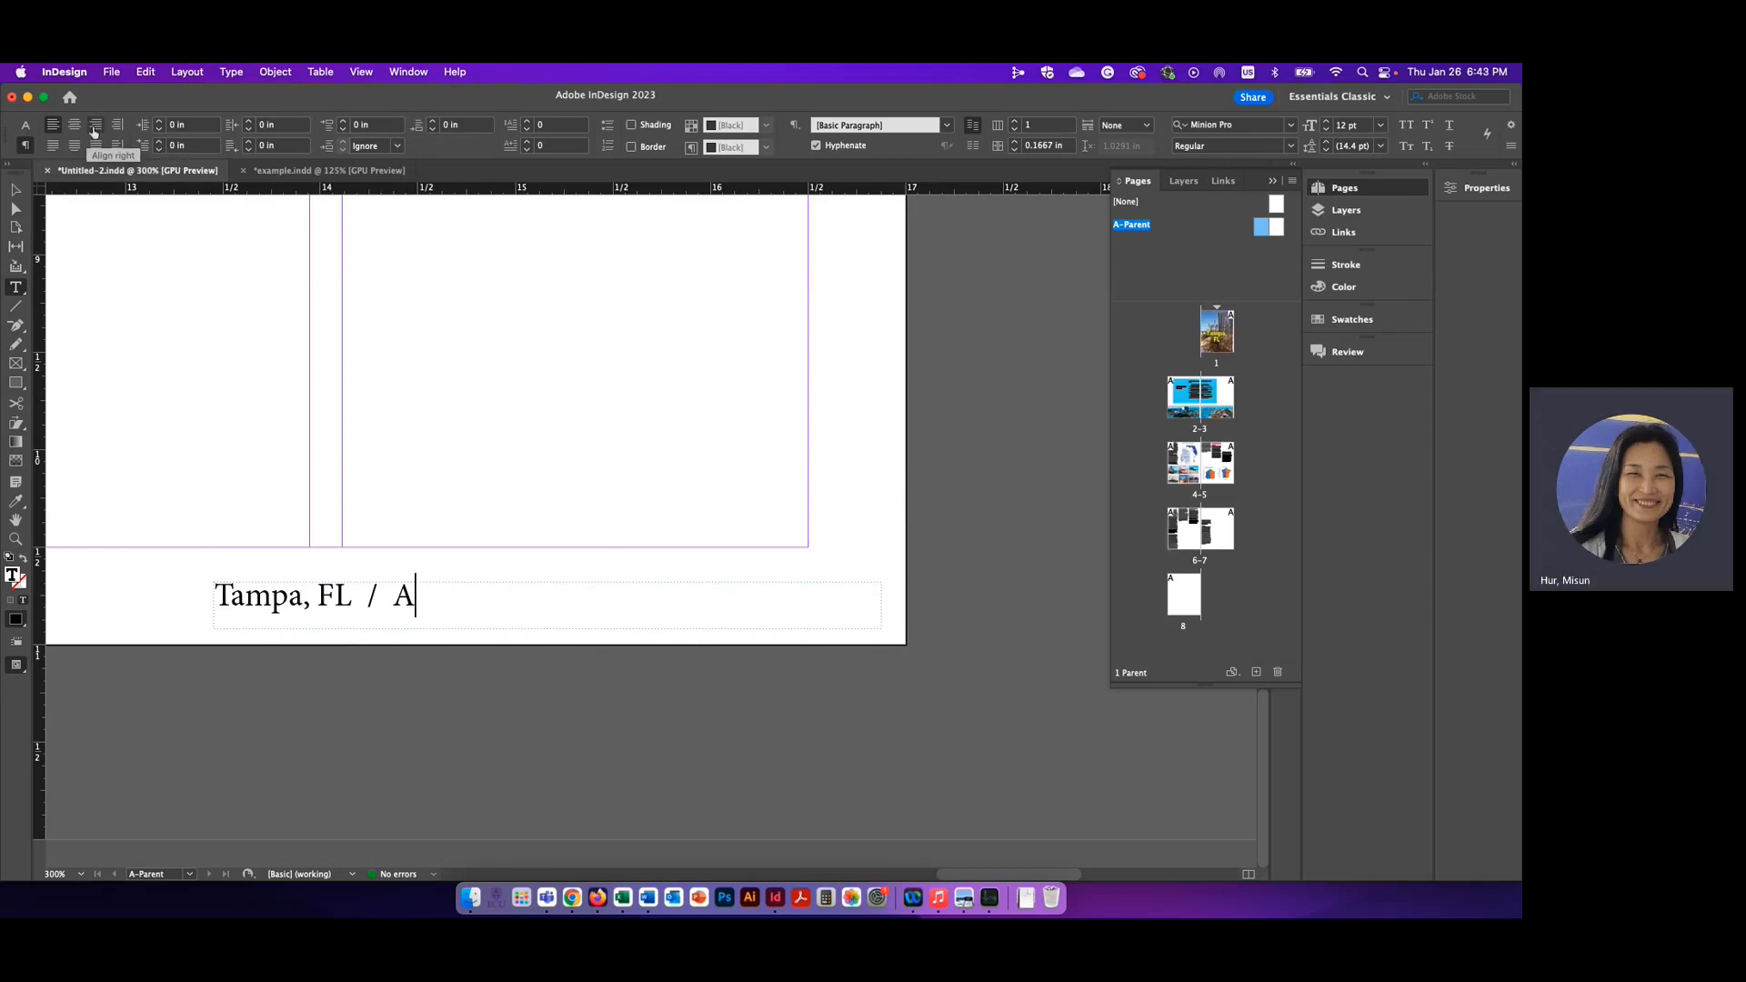
Right-align the text in the right footer frame, deselect the frame and bring the whole A-Parent spread into view
{"action": "left_click", "coordinate": [96, 127]}
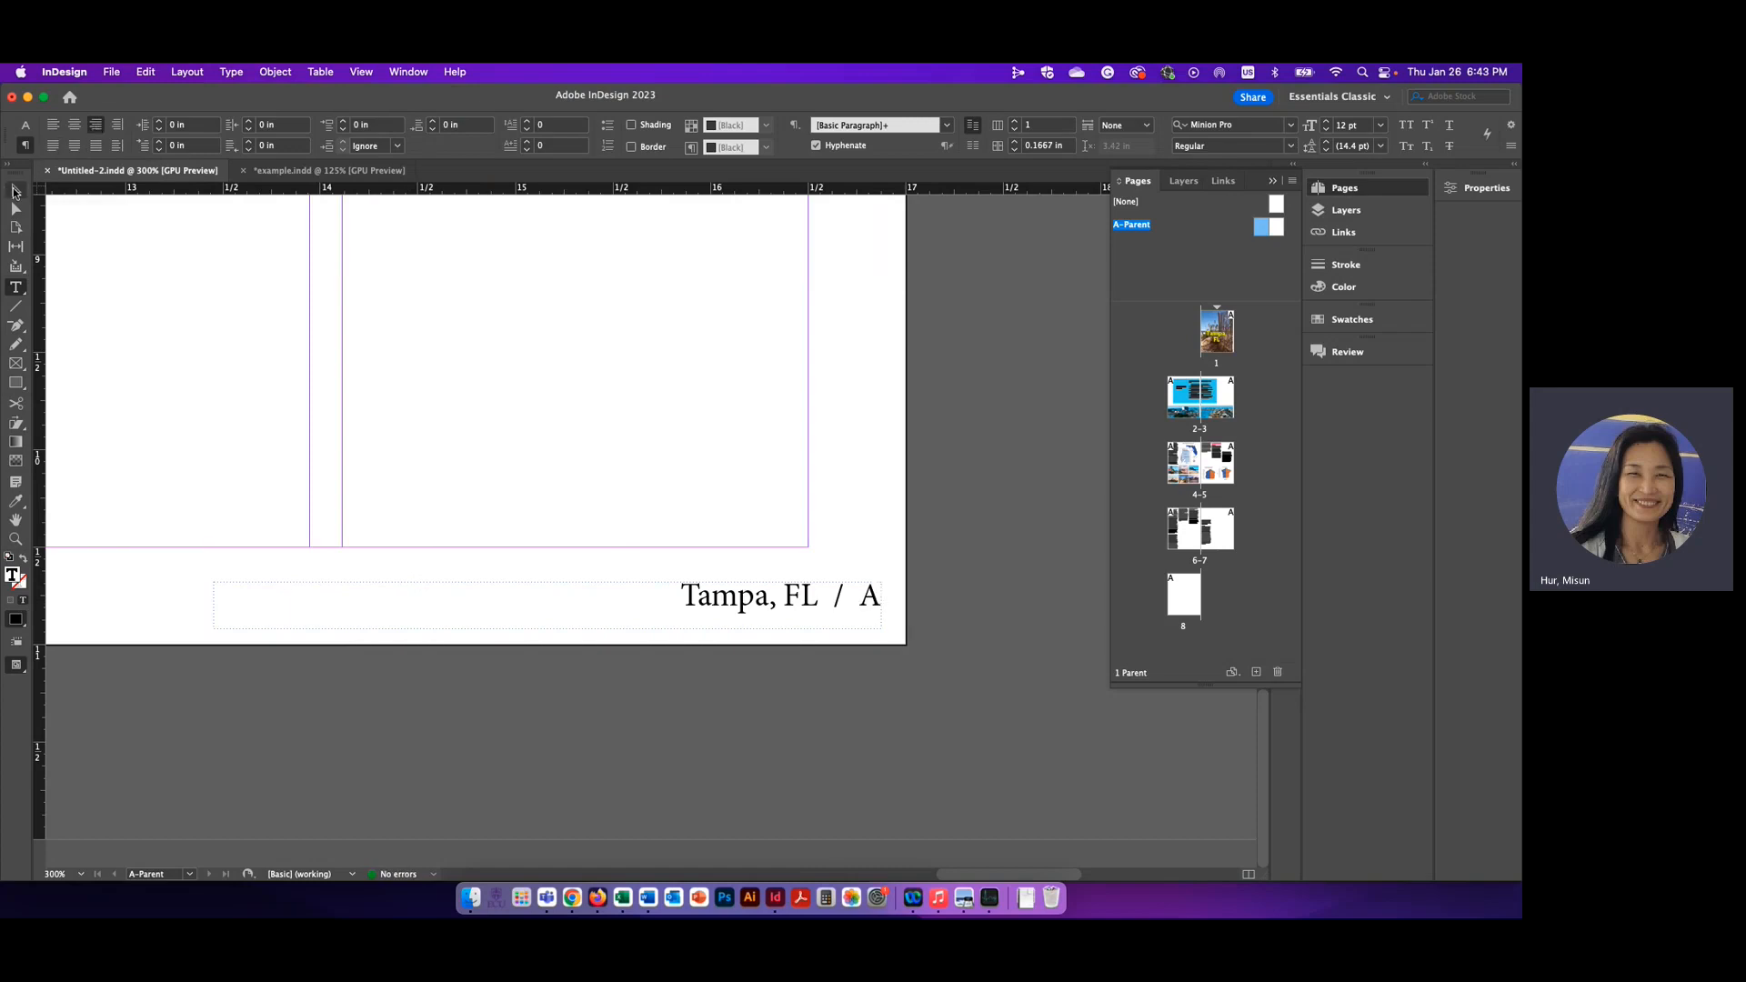
{"action": "left_click", "coordinate": [16, 192]}
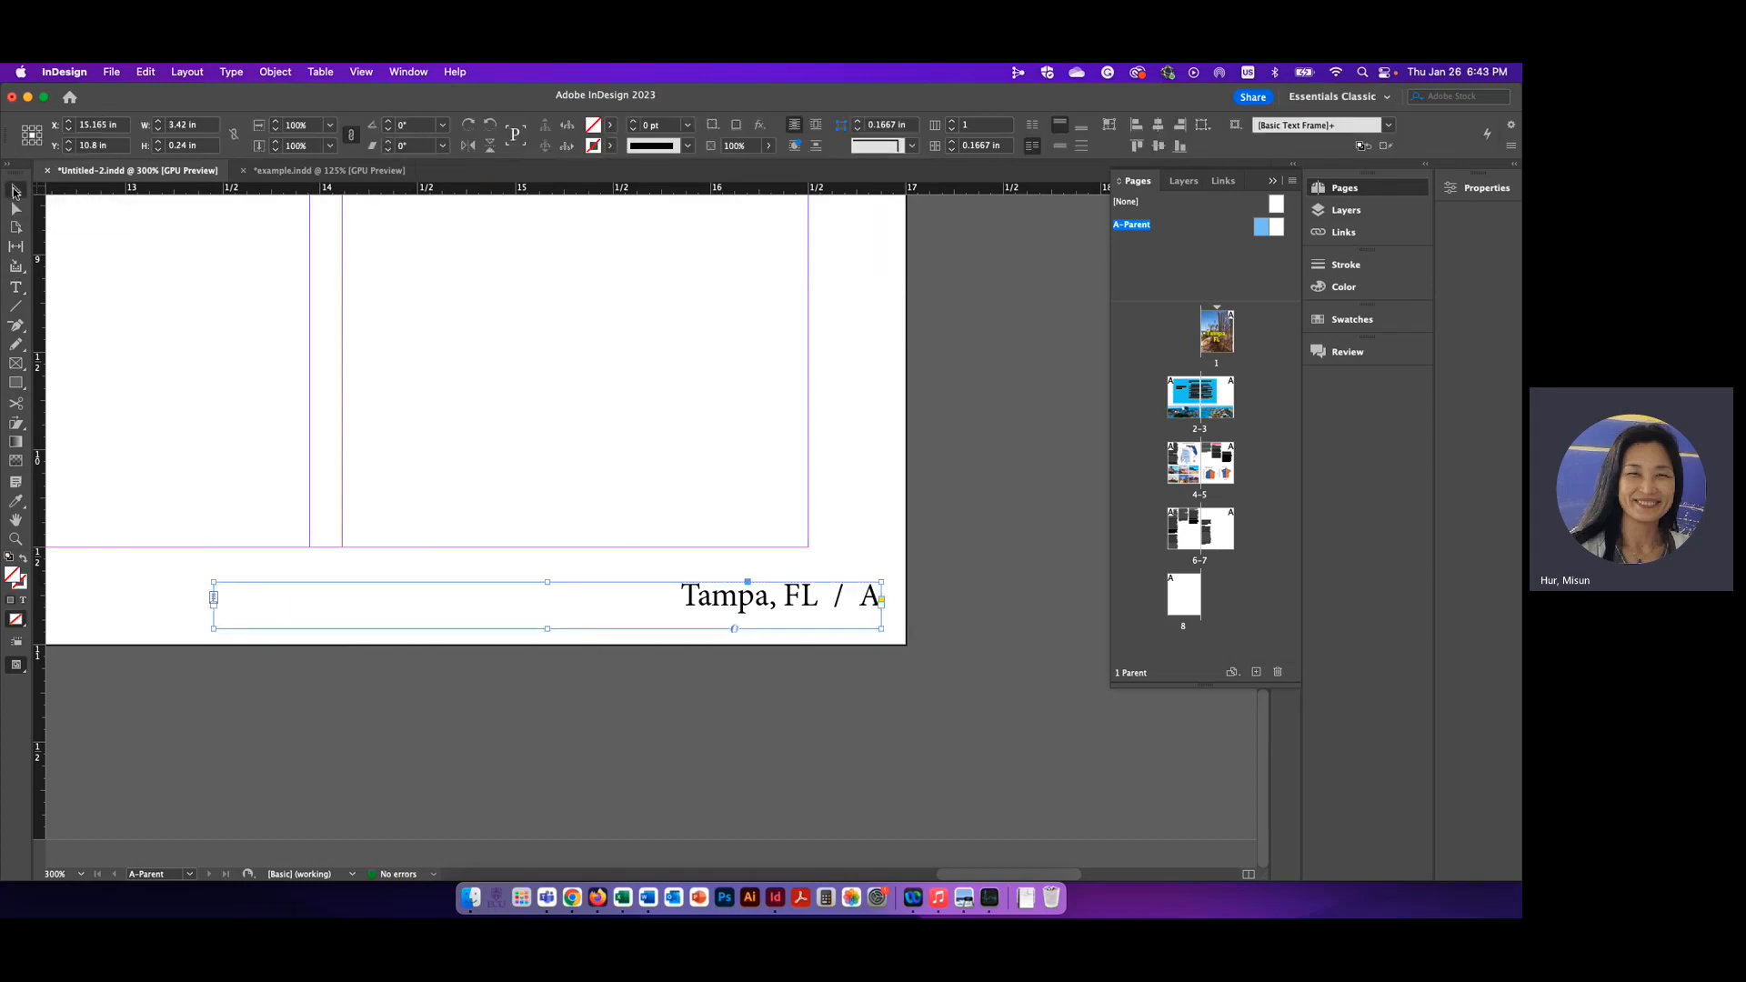
{"action": "left_click", "coordinate": [968, 391]}
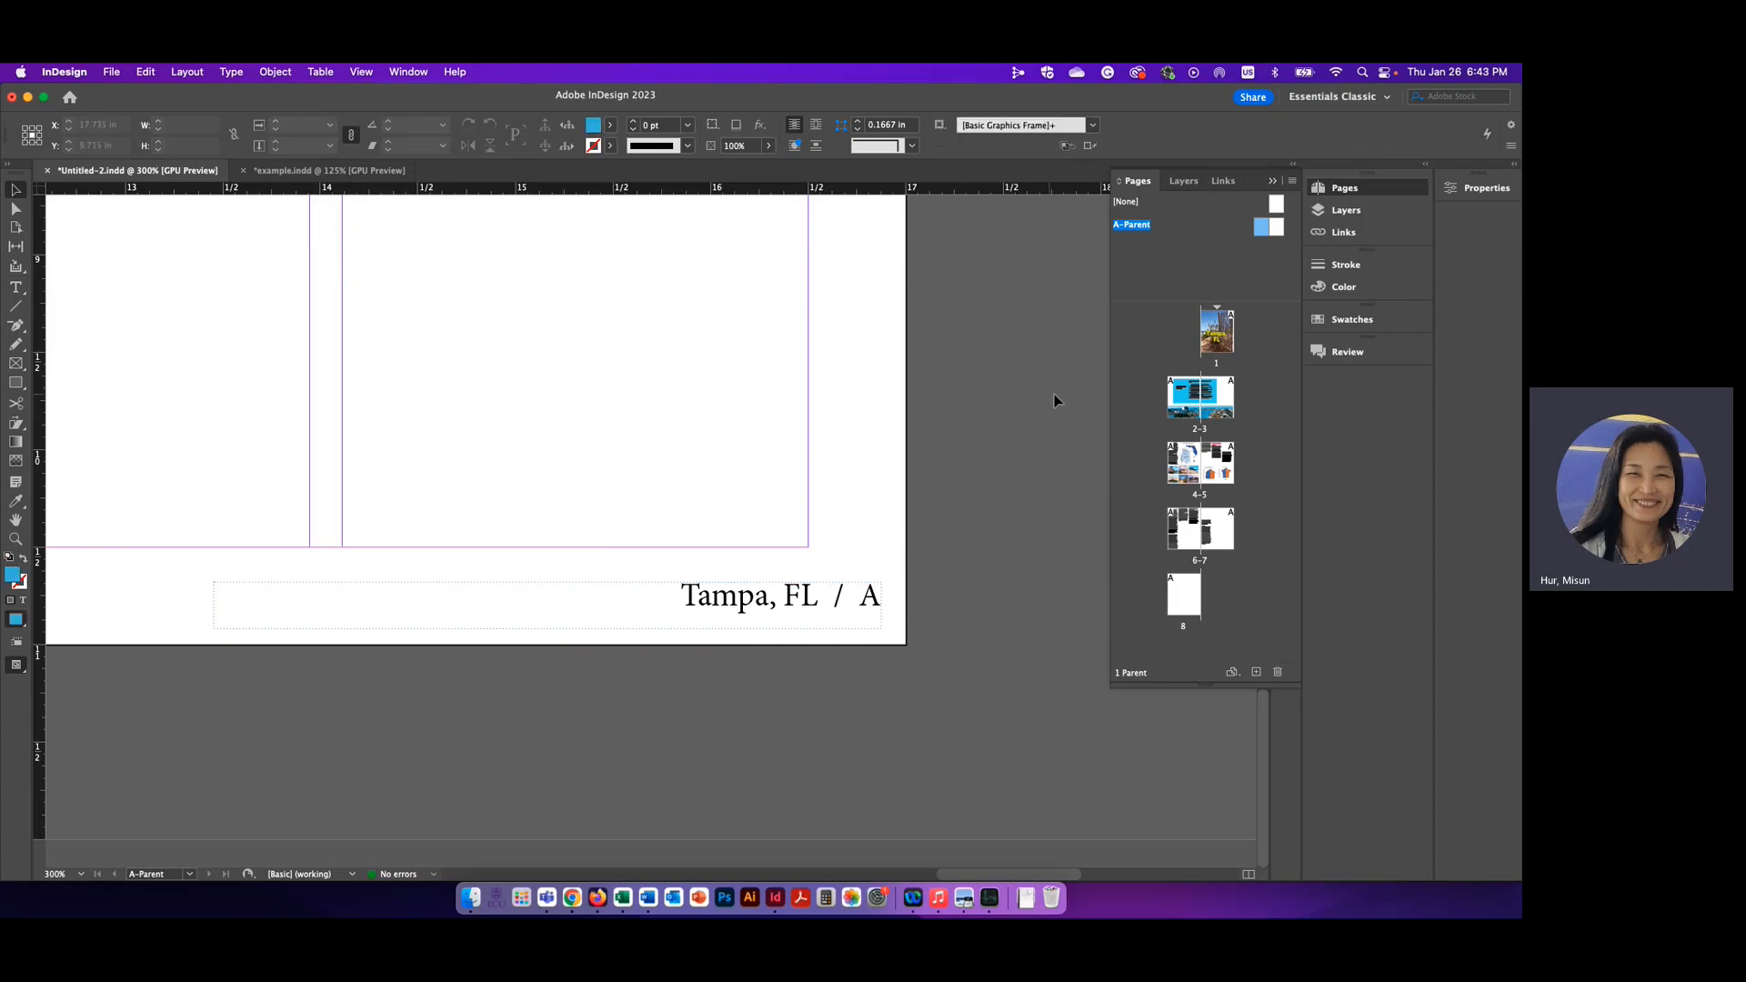
{"action": "key", "text": "super+0"}
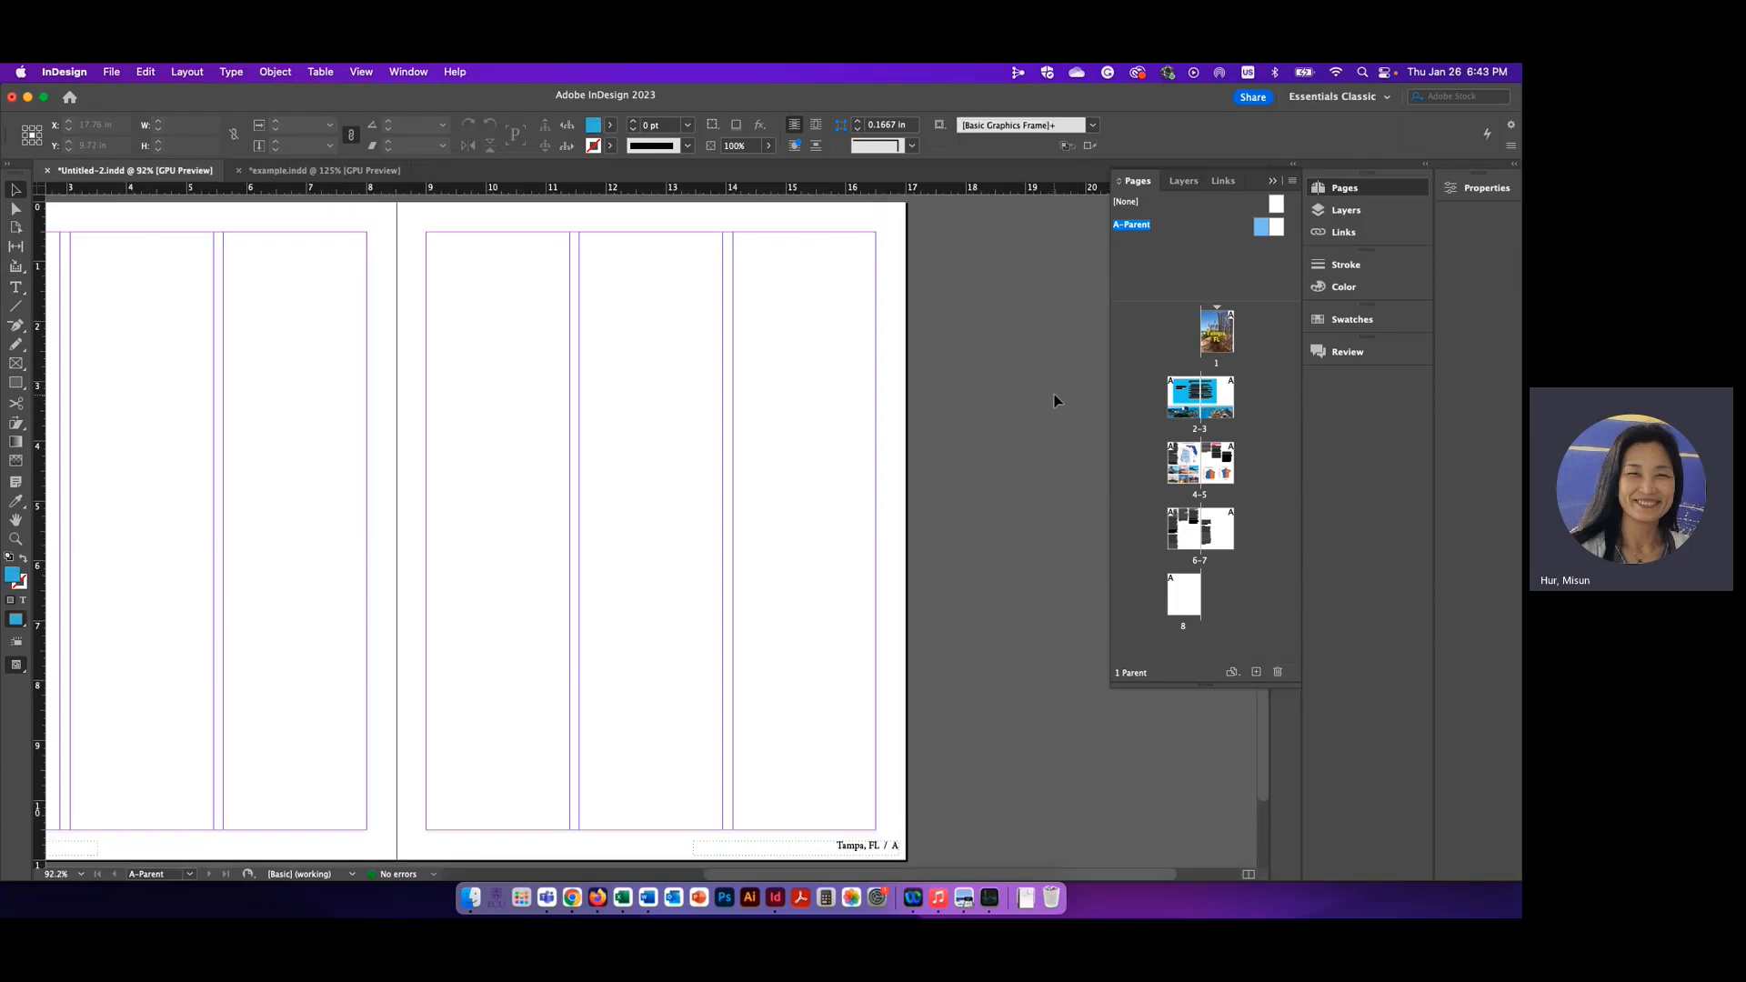
{"action": "scroll", "coordinate": [915, 497], "scroll_direction": "left", "scroll_amount": 5}
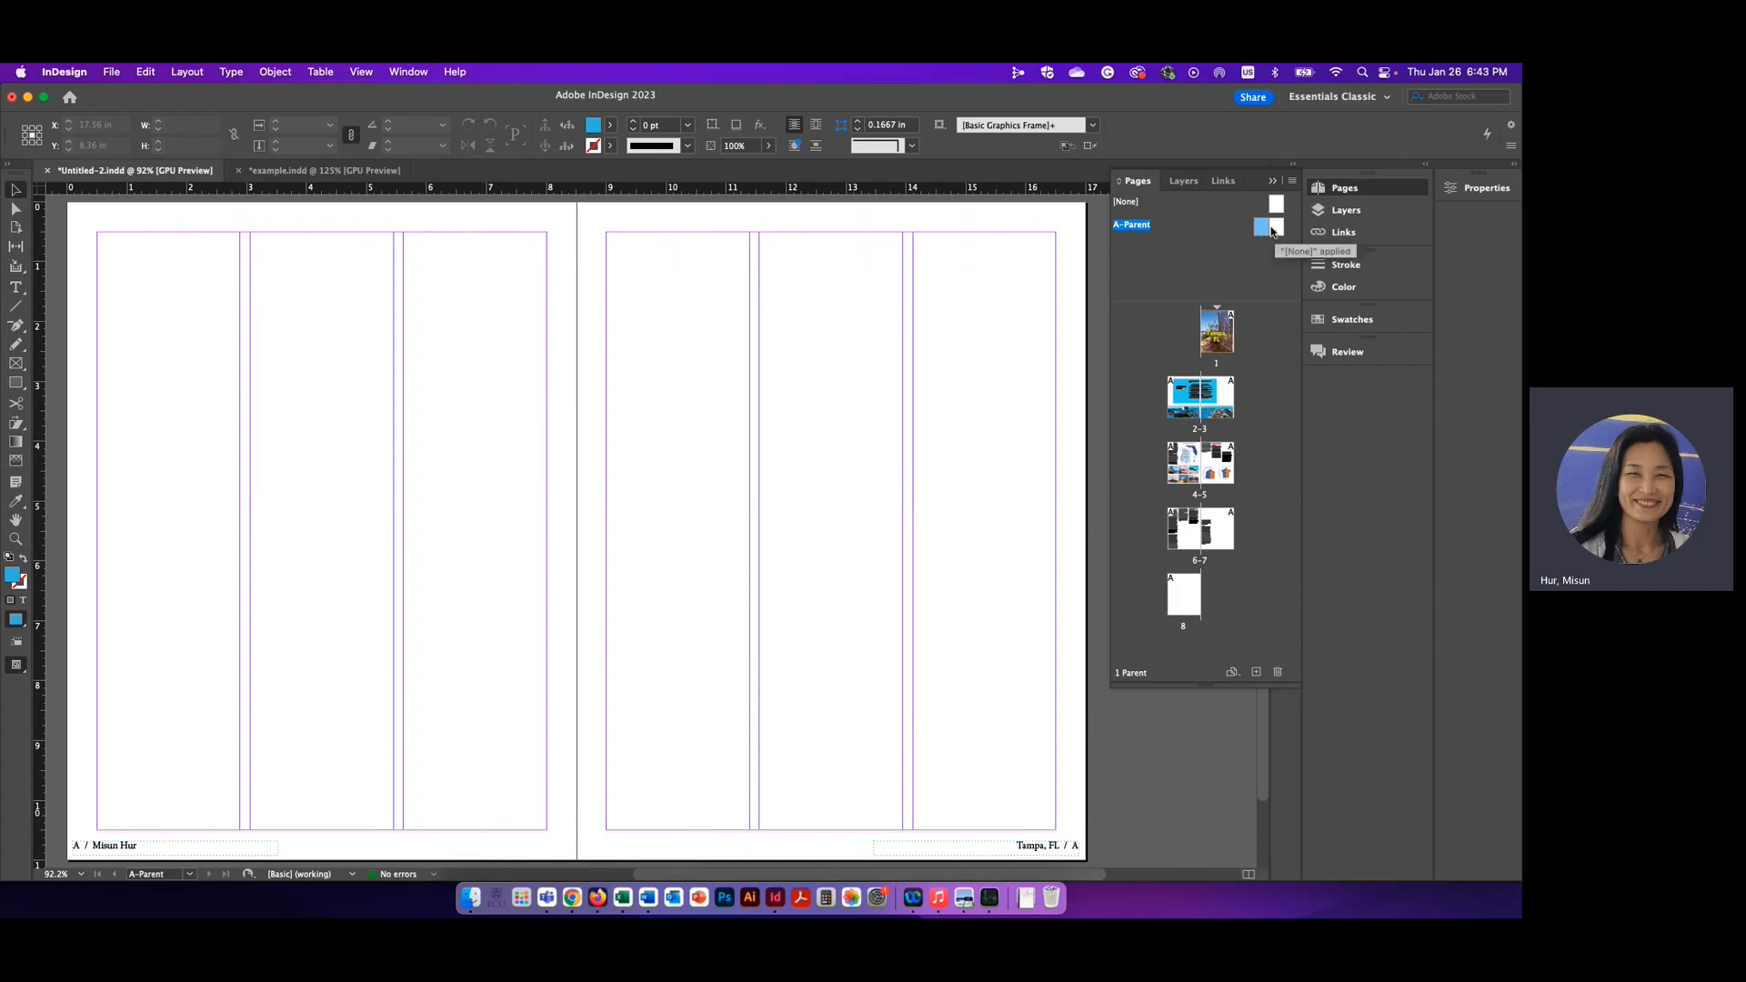
Check the footers and automatic page numbers on document pages 4 through 8
{"action": "left_click_drag", "start_coordinate": [1276, 231], "coordinate": [1178, 466]}
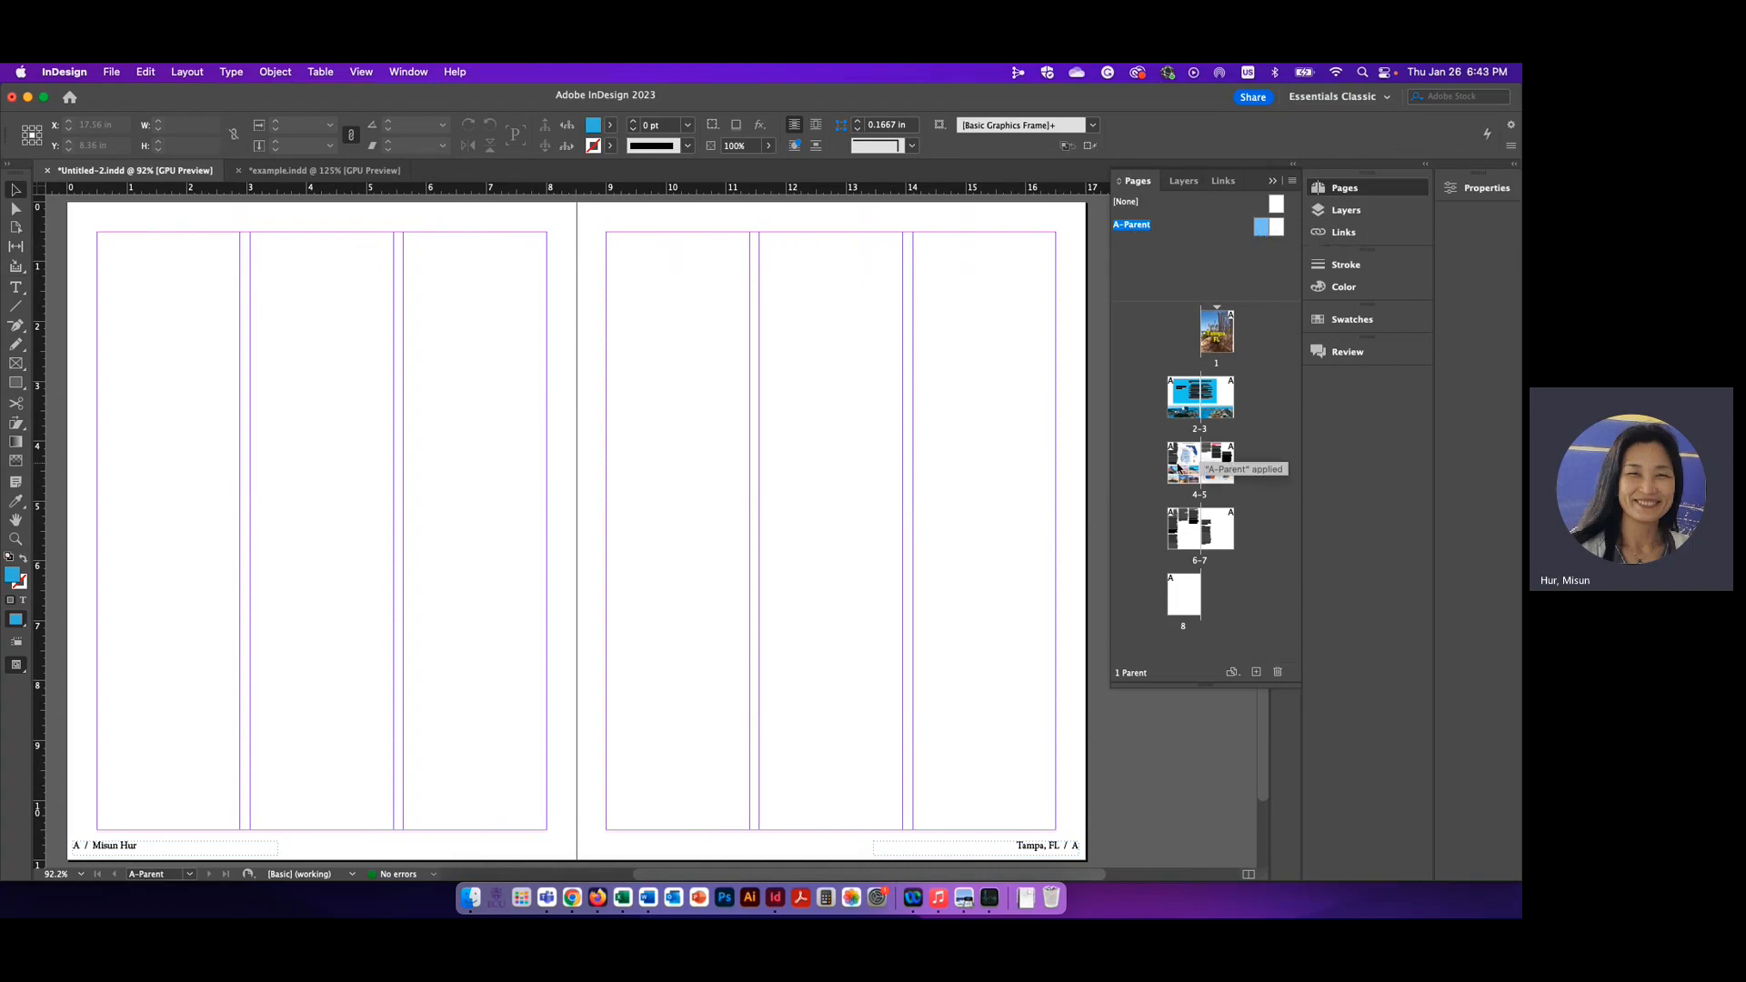
{"action": "double_click", "coordinate": [1178, 466]}
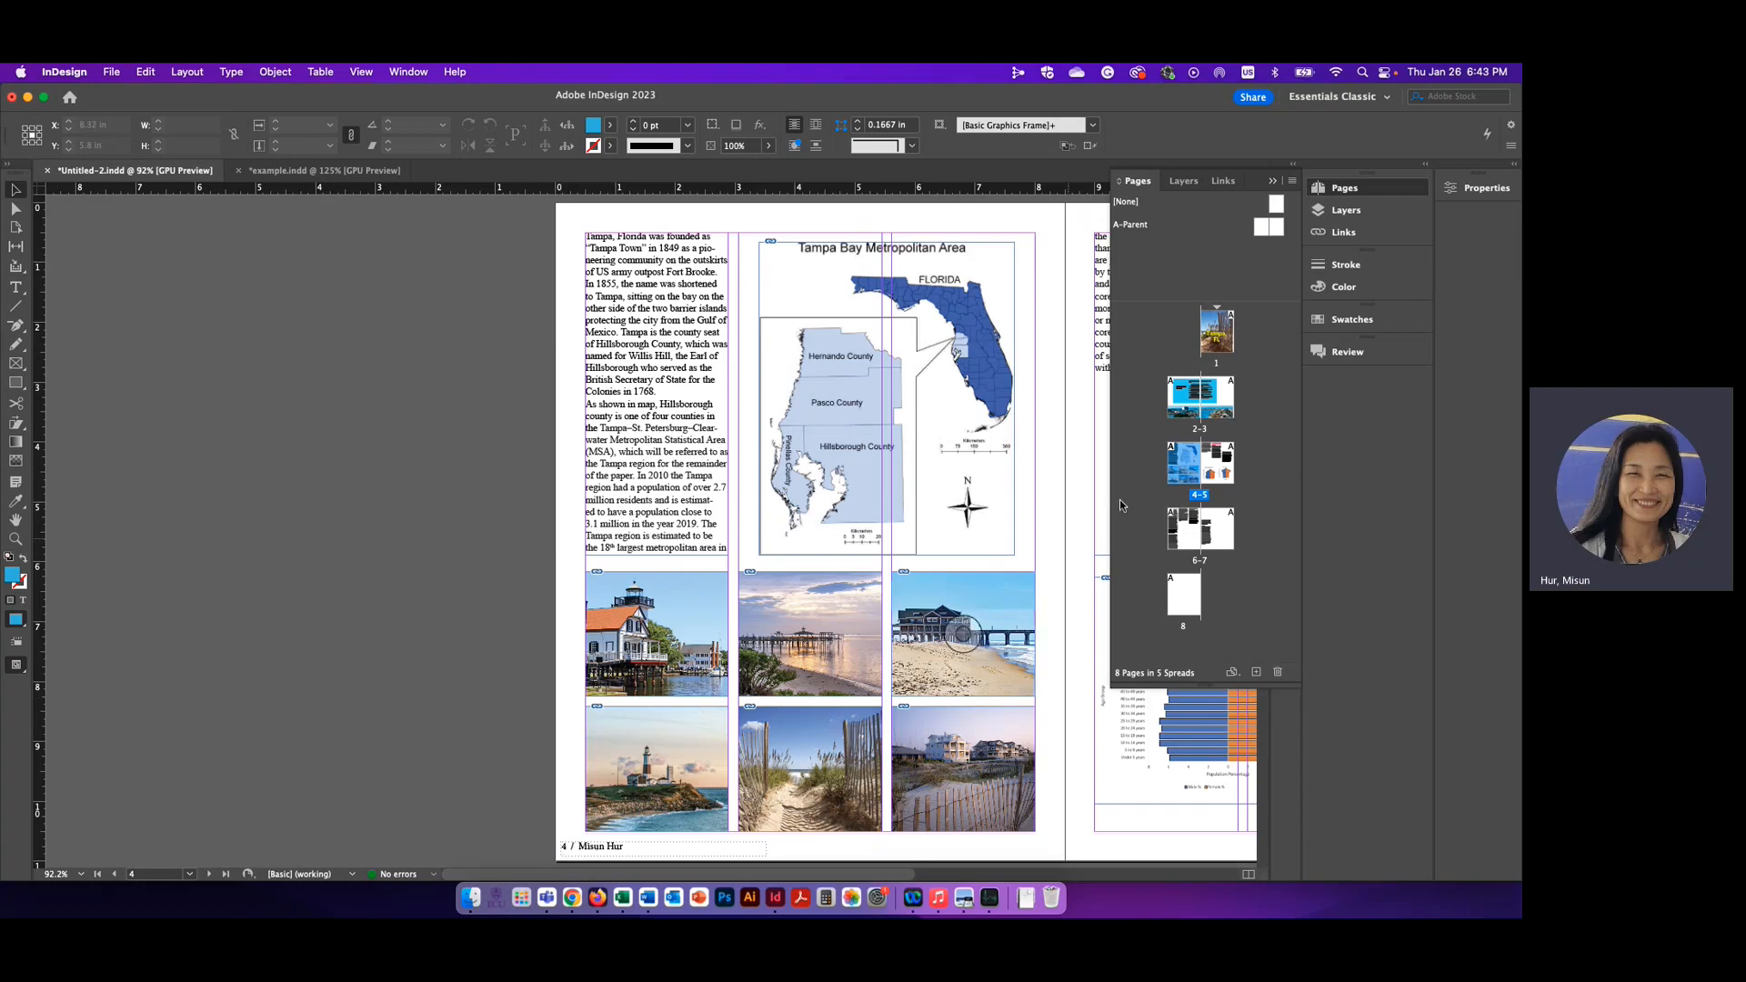
{"action": "double_click", "coordinate": [1227, 472]}
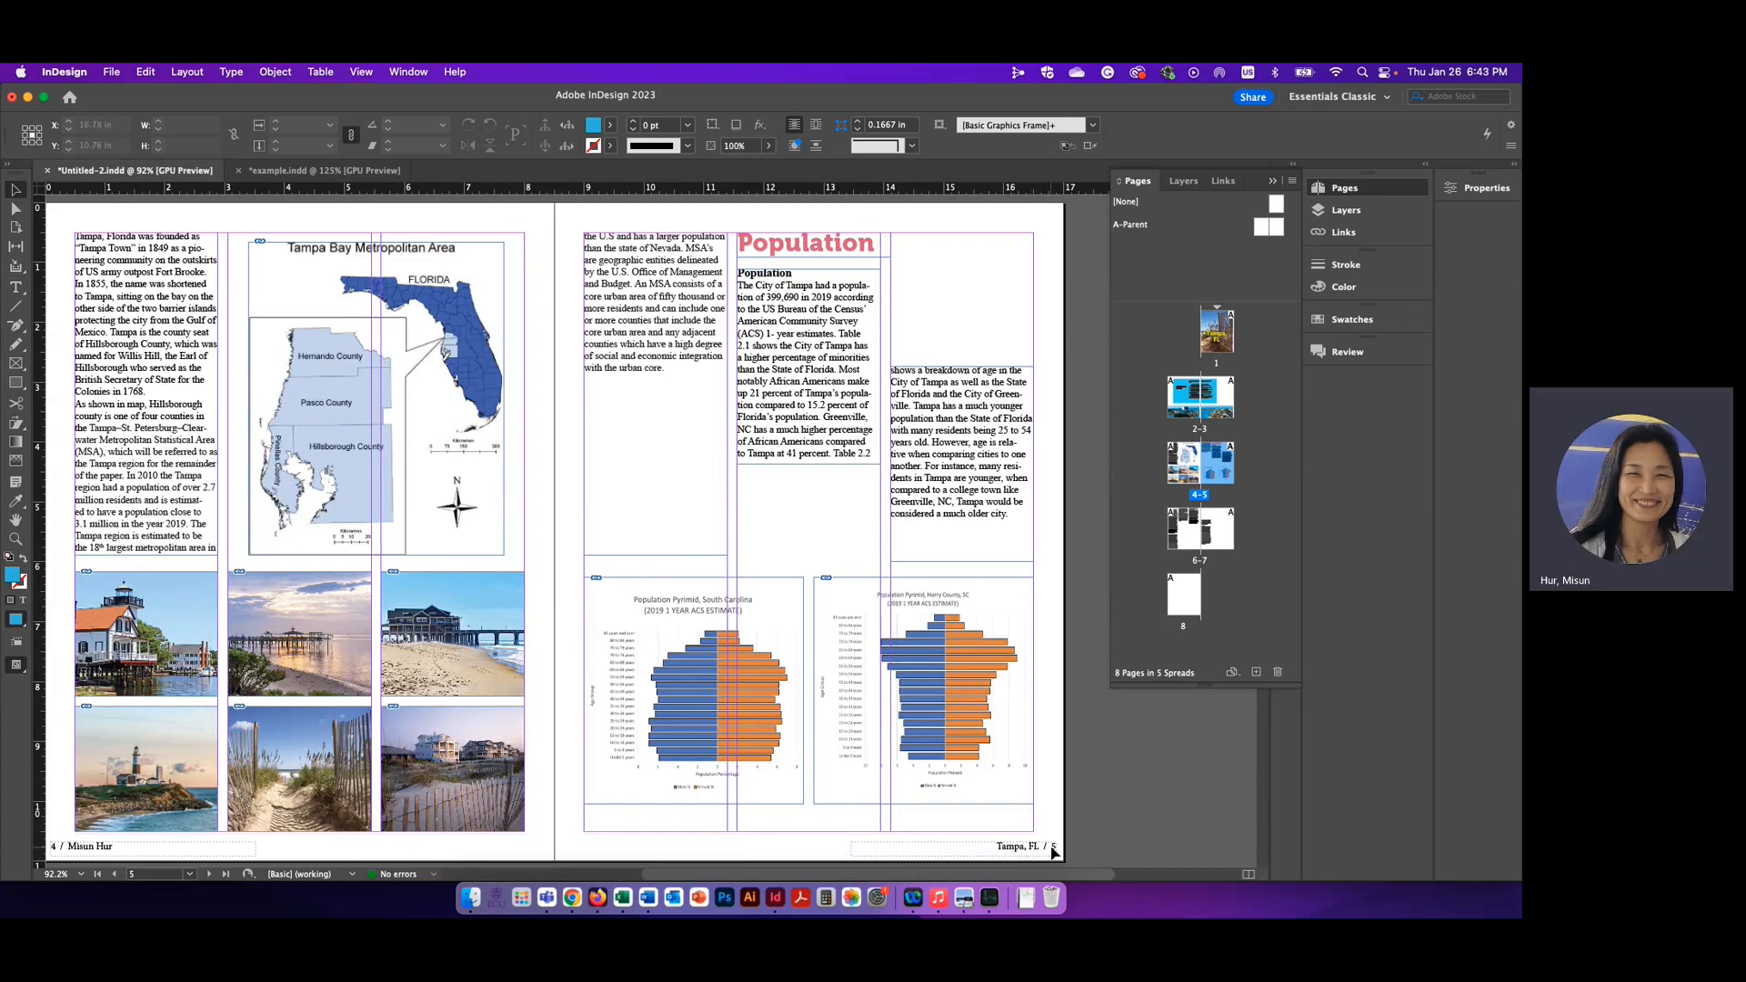
{"action": "double_click", "coordinate": [1190, 528]}
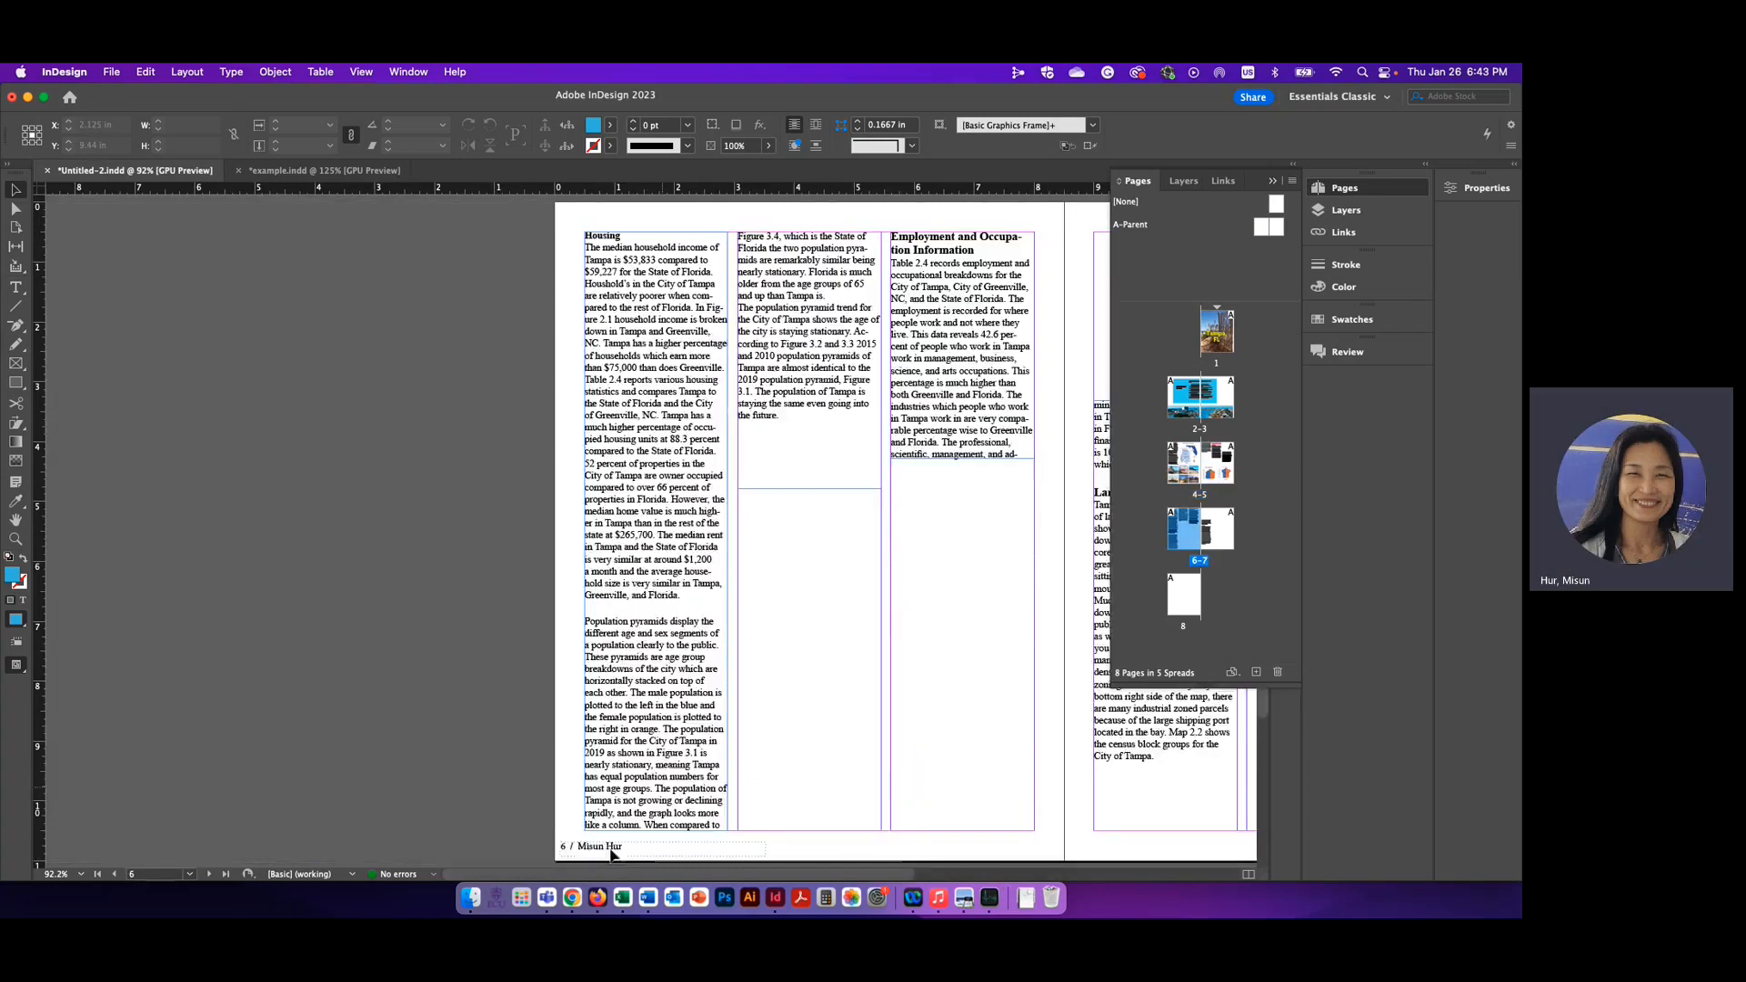
{"action": "double_click", "coordinate": [1225, 525]}
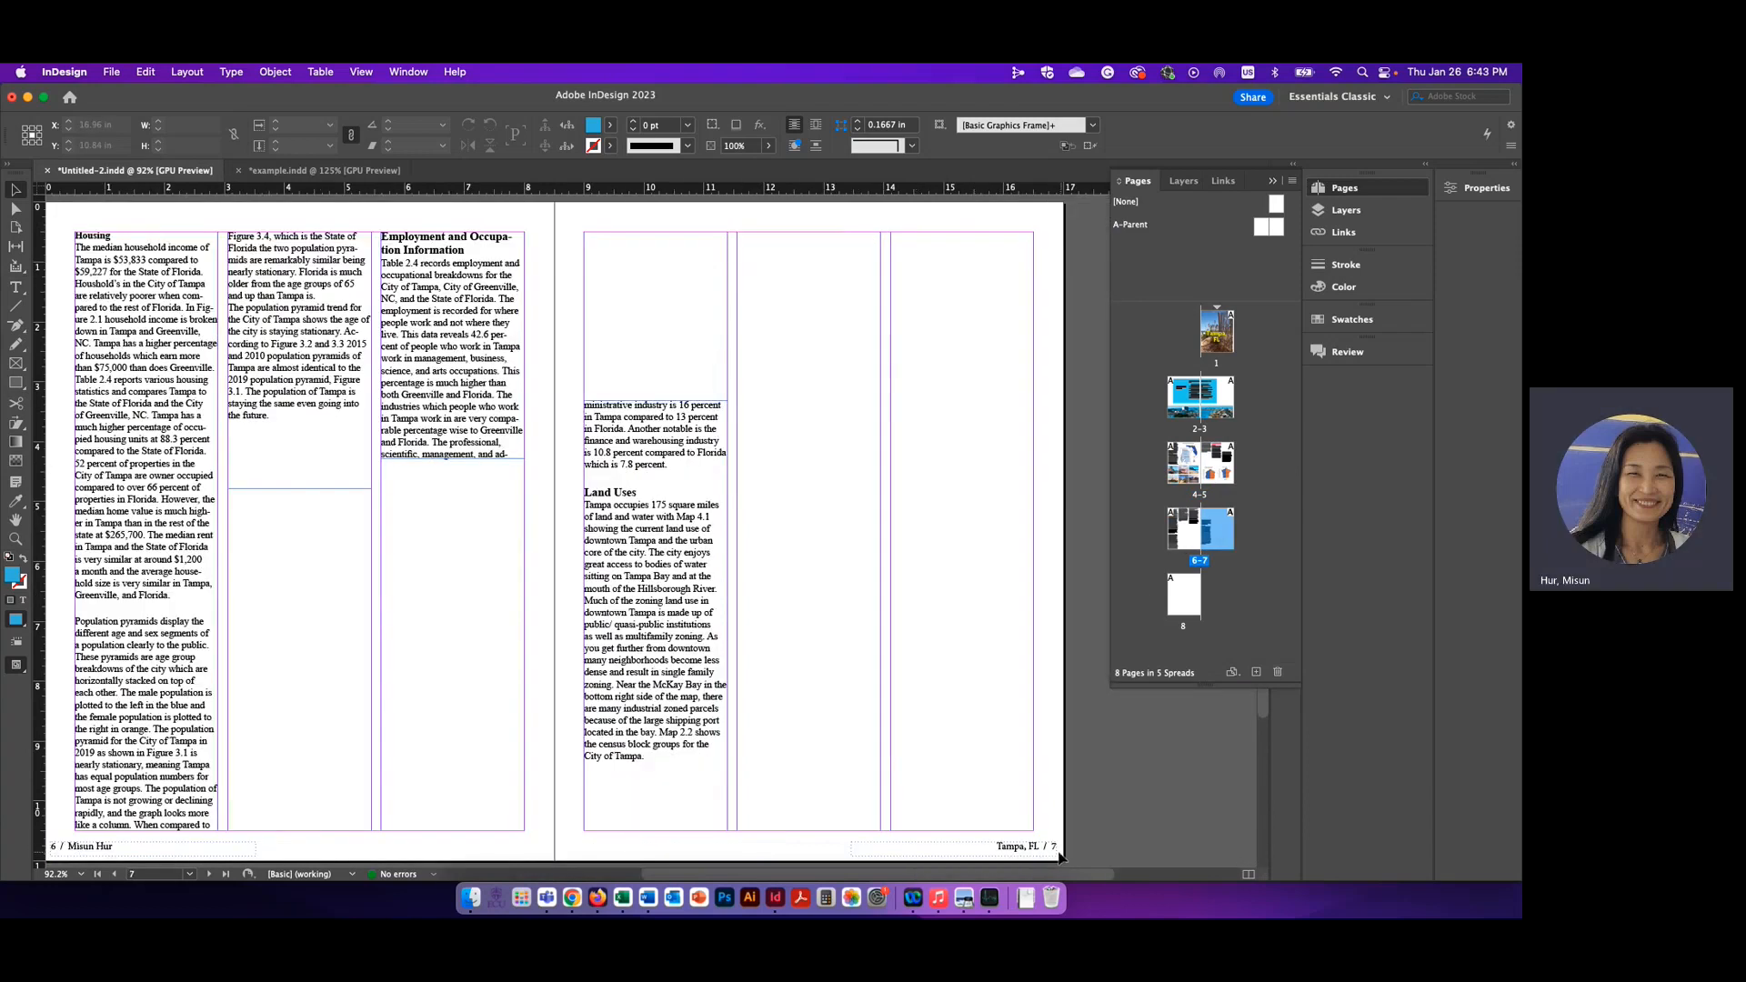
{"action": "left_click", "coordinate": [1276, 623]}
{"action": "left_click", "coordinate": [1185, 609]}
{"action": "double_click", "coordinate": [1185, 614]}
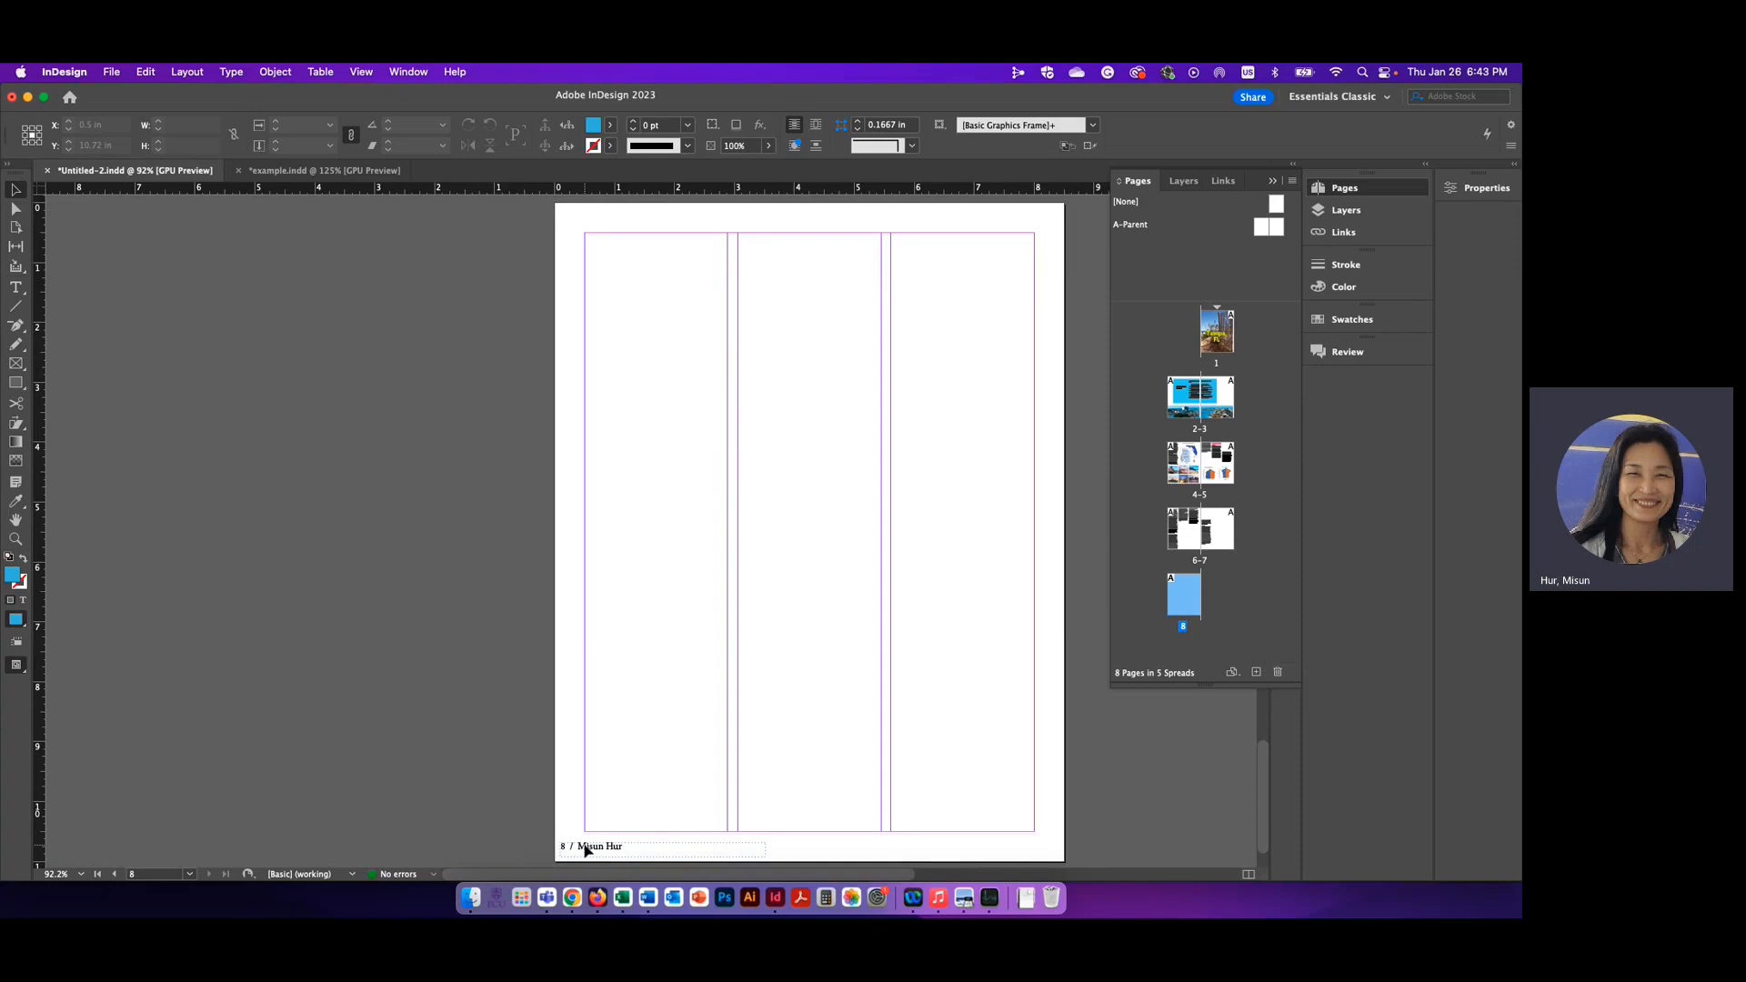
Place logo.png in the middle of page 8 at about 3.8 in square, then deselect it
{"action": "left_click", "coordinate": [111, 72]}
{"action": "left_click", "coordinate": [226, 310]}
{"action": "left_click", "coordinate": [592, 344]}
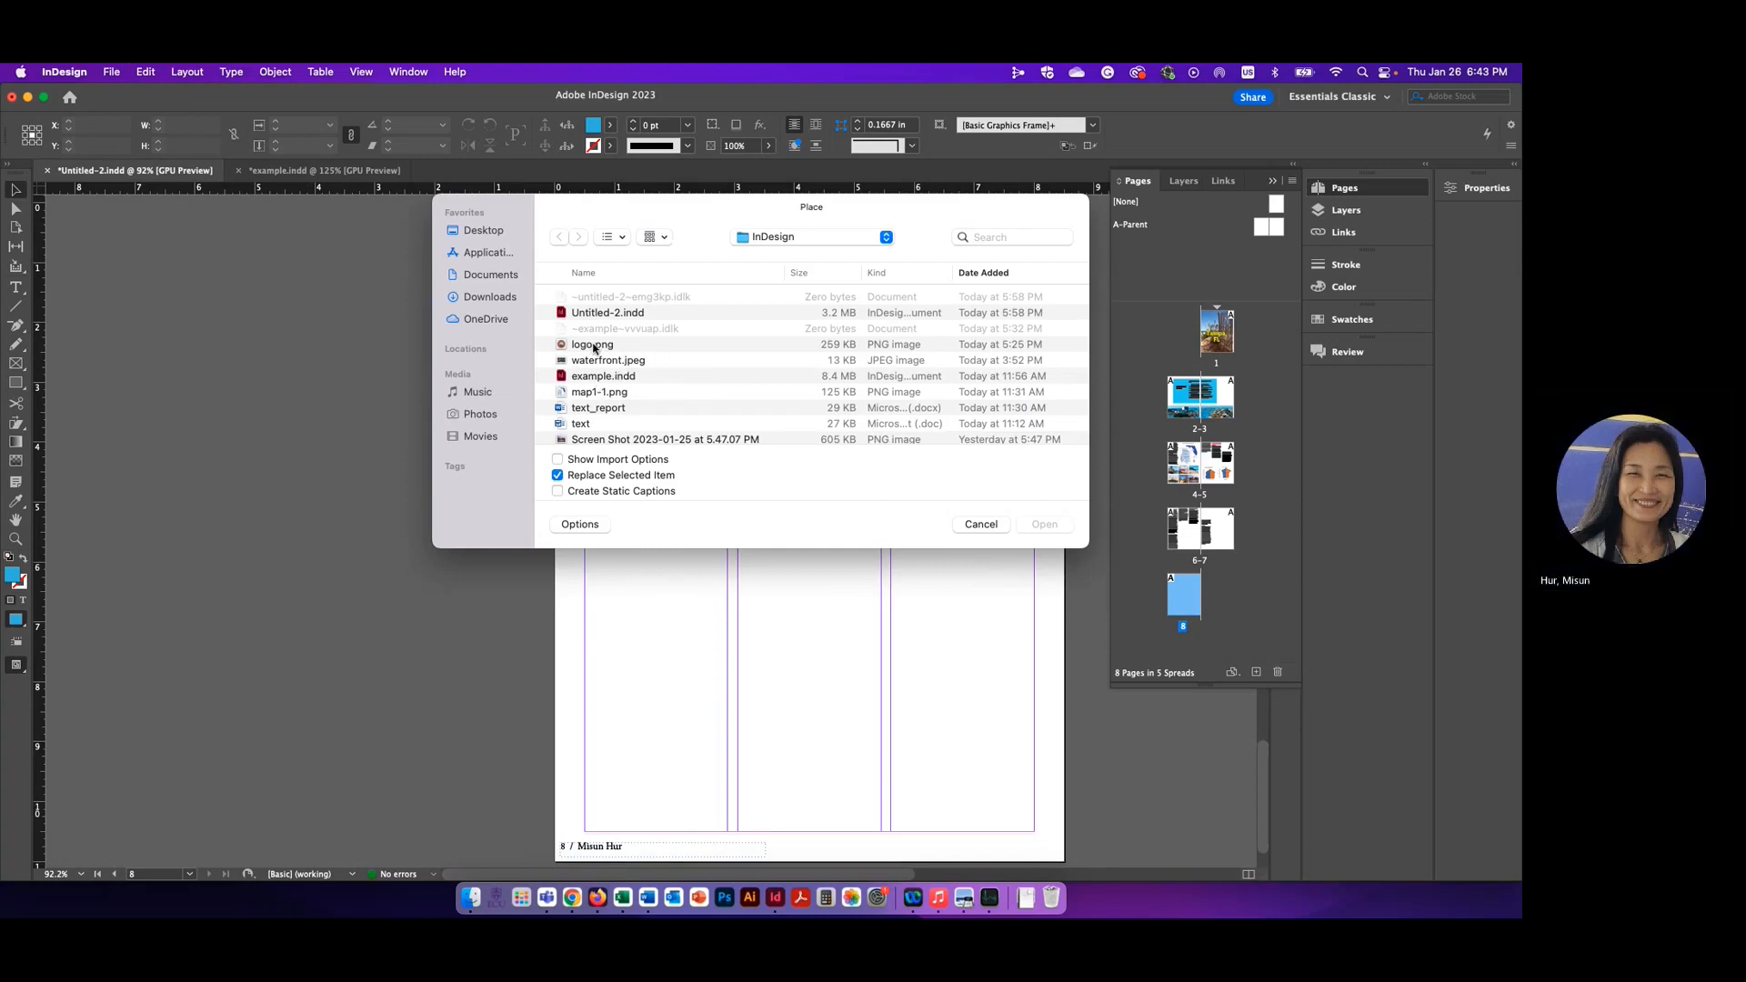
{"action": "left_click", "coordinate": [1044, 524]}
{"action": "left_click_drag", "start_coordinate": [697, 415], "coordinate": [925, 641]}
{"action": "left_click", "coordinate": [603, 858]}
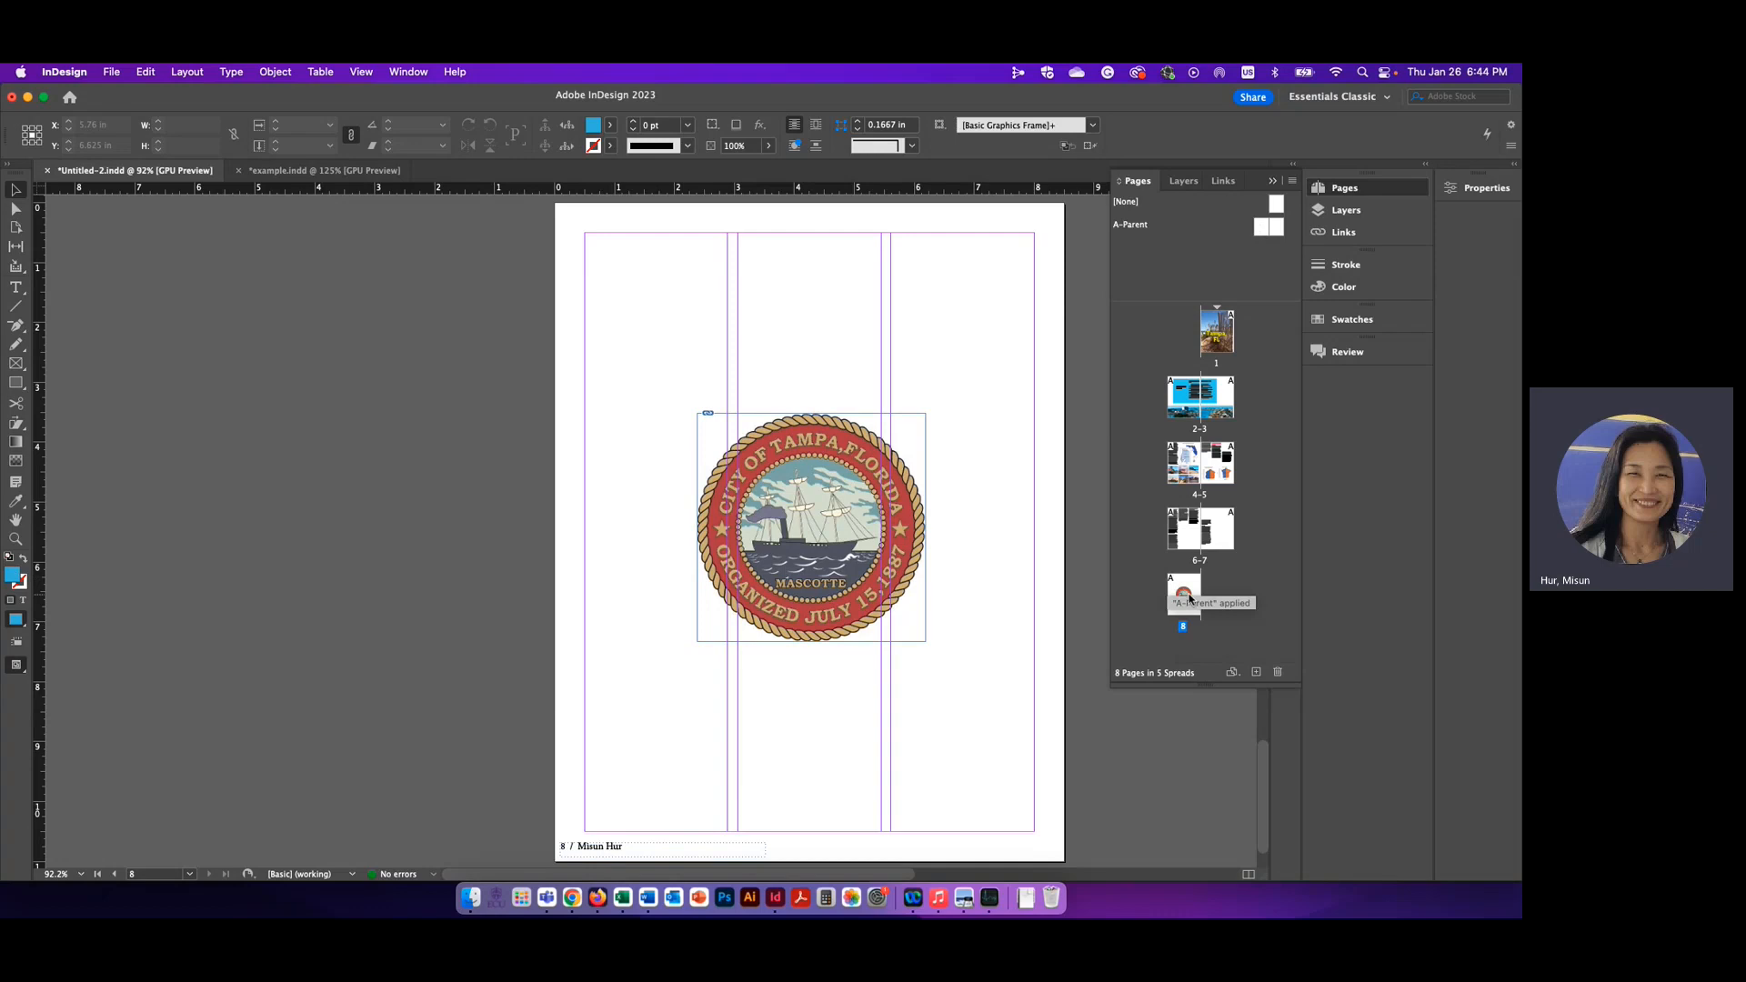
Apply the [None] parent to page 8 to remove its footer
{"action": "left_click", "coordinate": [1277, 203]}
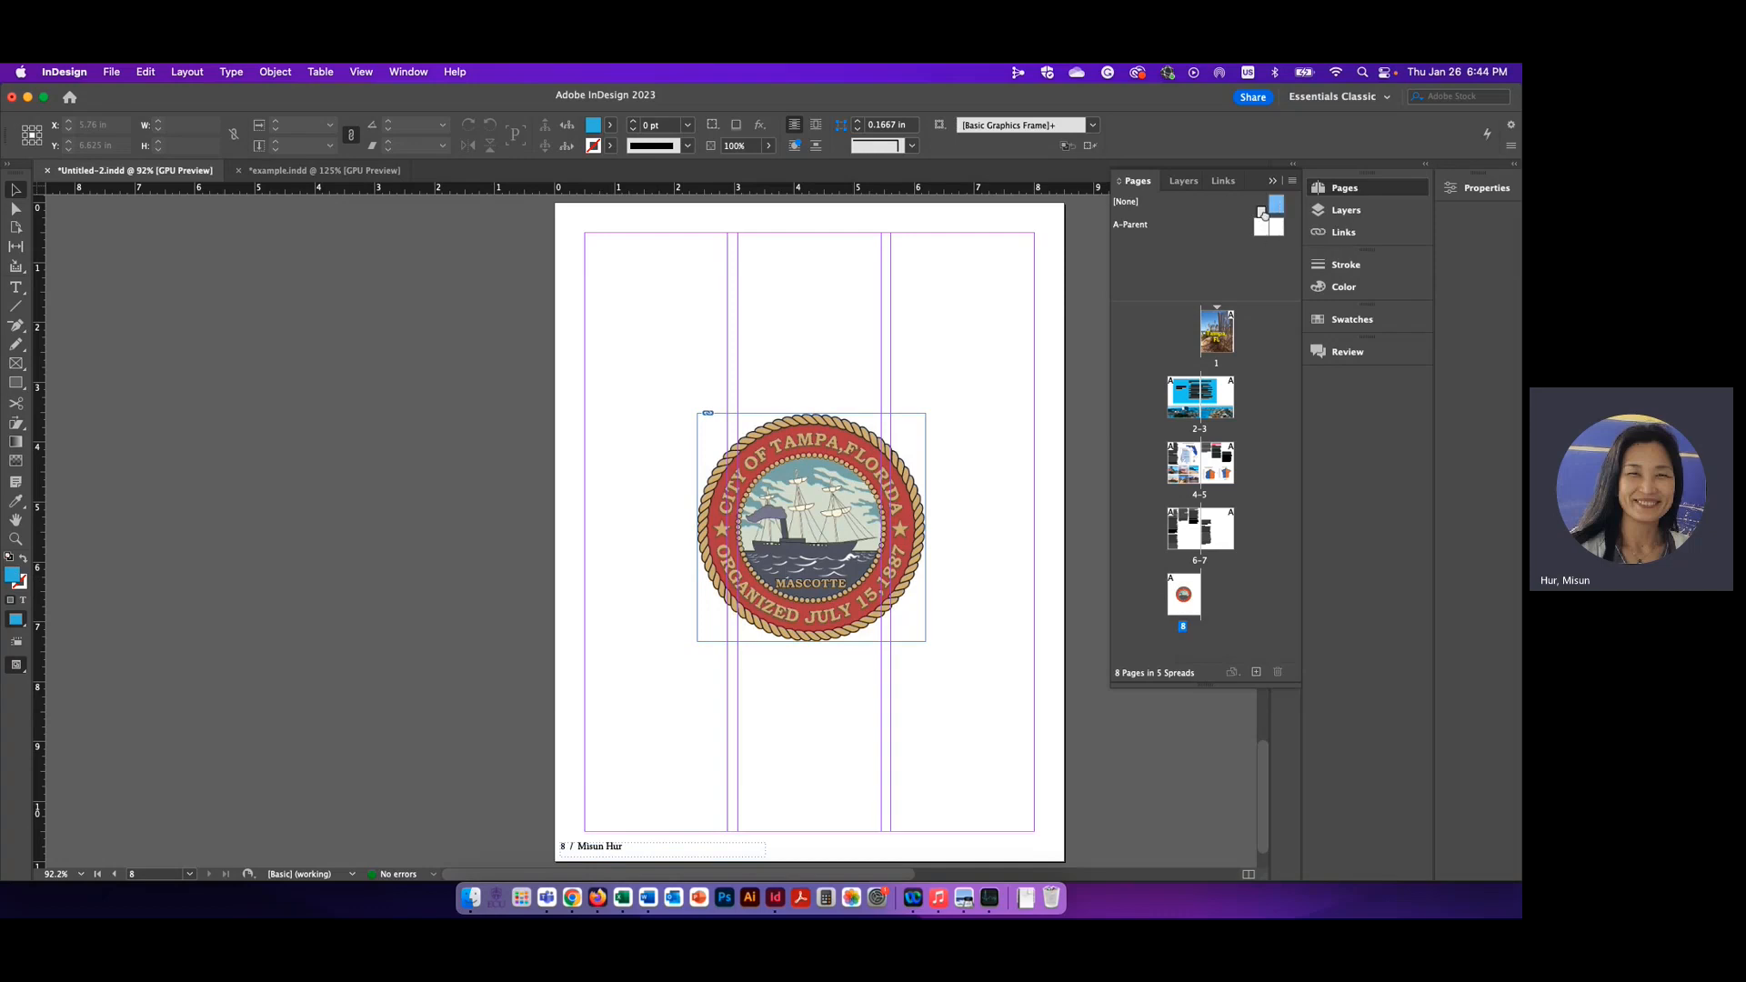
{"action": "left_click_drag", "start_coordinate": [1265, 215], "coordinate": [1182, 595]}
{"action": "left_click_drag", "start_coordinate": [1182, 595], "coordinate": [1173, 587]}
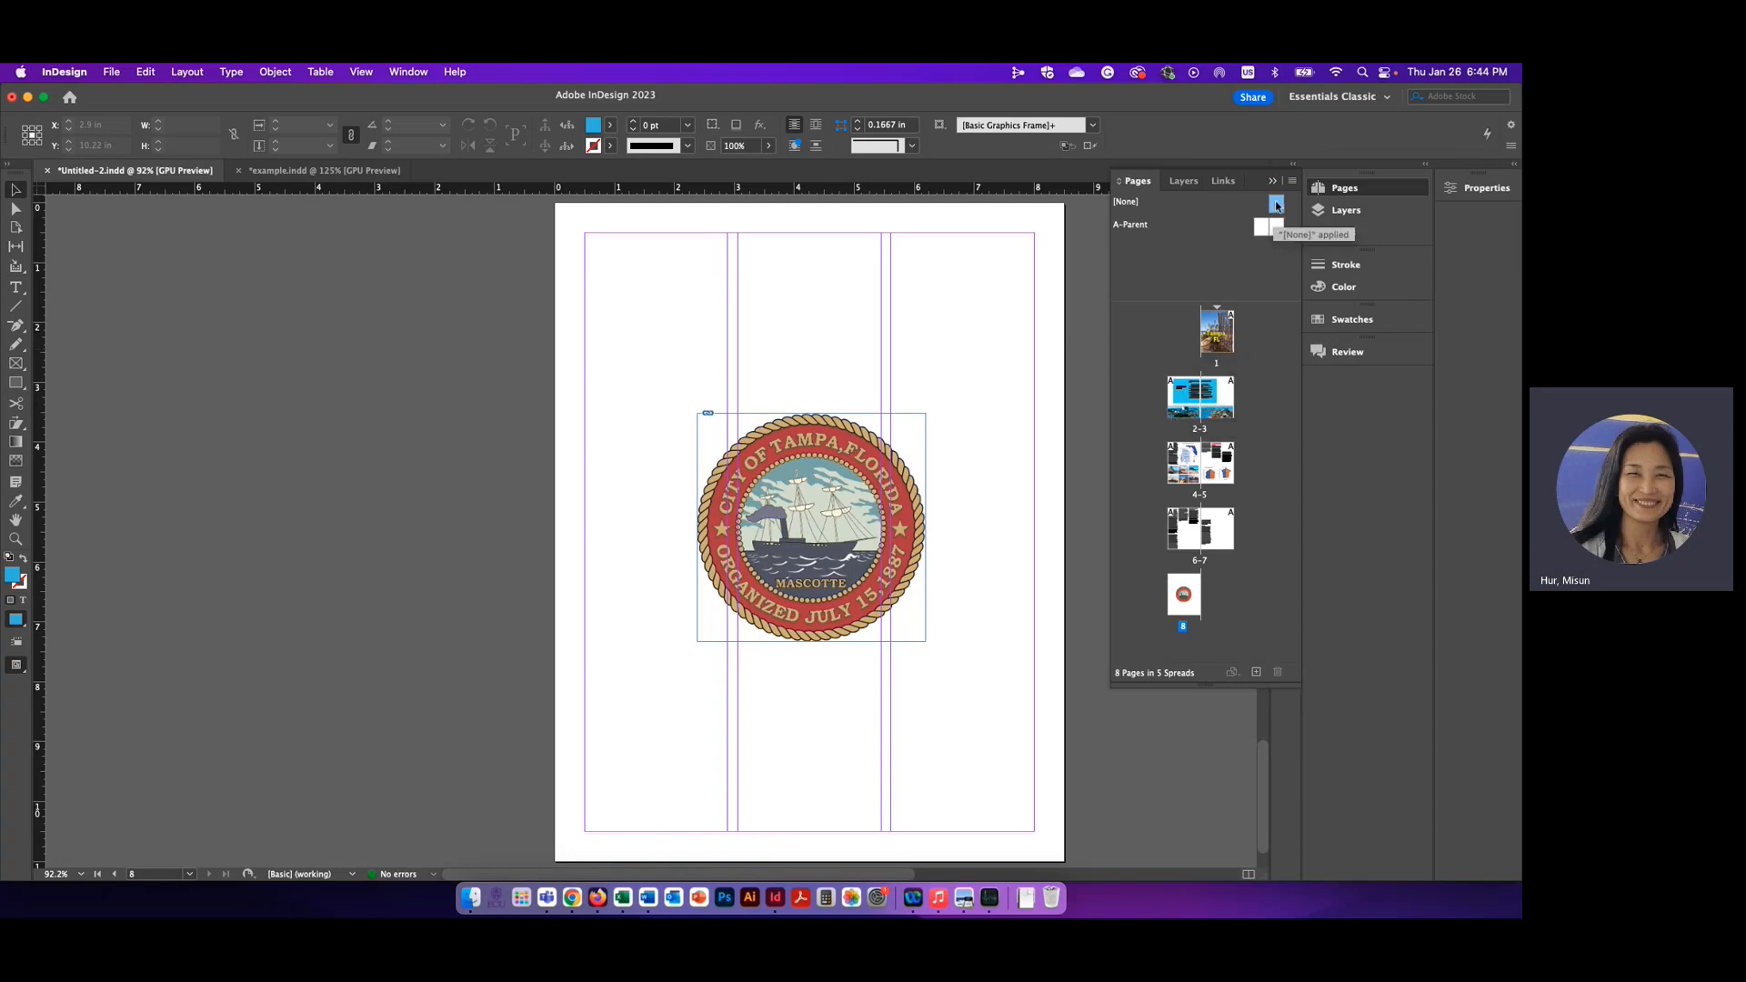
Apply the [None] parent to pages 1, 2 and 3 to remove their footers
{"action": "mouse_move", "coordinate": [1277, 206]}
{"action": "left_mouse_down"}
{"action": "mouse_move", "coordinate": [1227, 251]}
{"action": "mouse_move", "coordinate": [1215, 329]}
{"action": "left_mouse_up"}
{"action": "left_click_drag", "start_coordinate": [1186, 392], "coordinate": [1188, 391]}
{"action": "mouse_move", "coordinate": [1278, 207]}
{"action": "left_mouse_down"}
{"action": "mouse_move", "coordinate": [1225, 337]}
{"action": "mouse_move", "coordinate": [1220, 401]}
{"action": "left_mouse_up"}
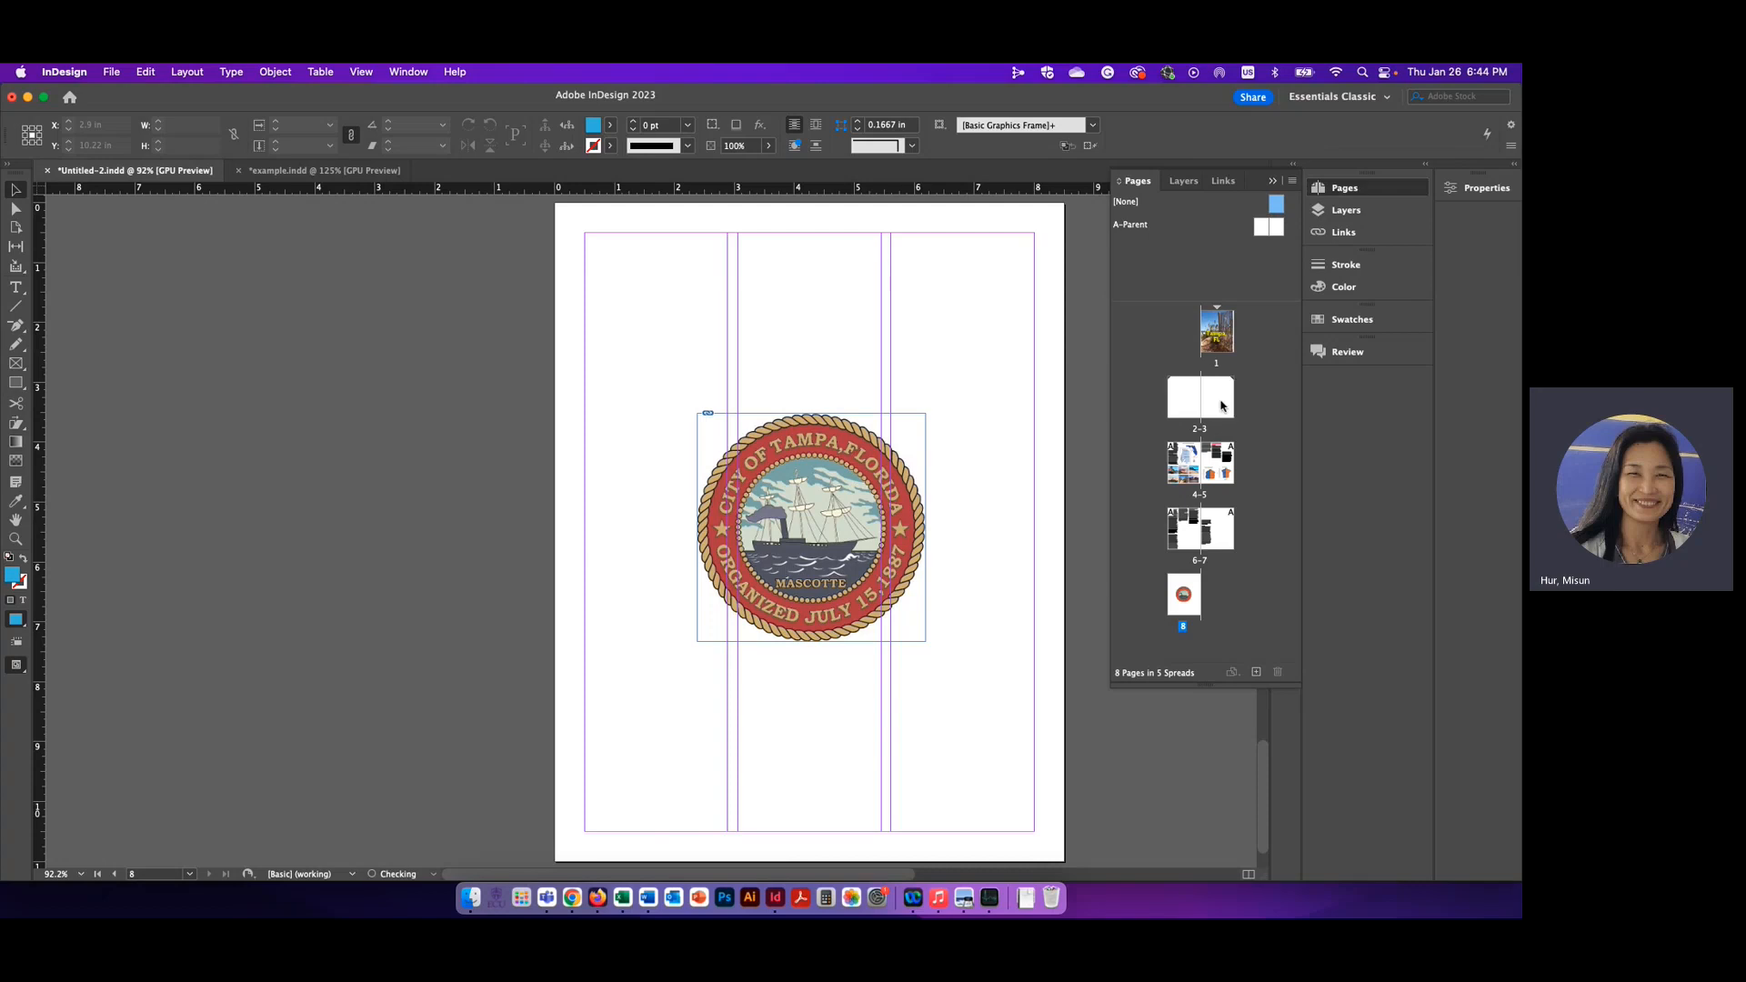